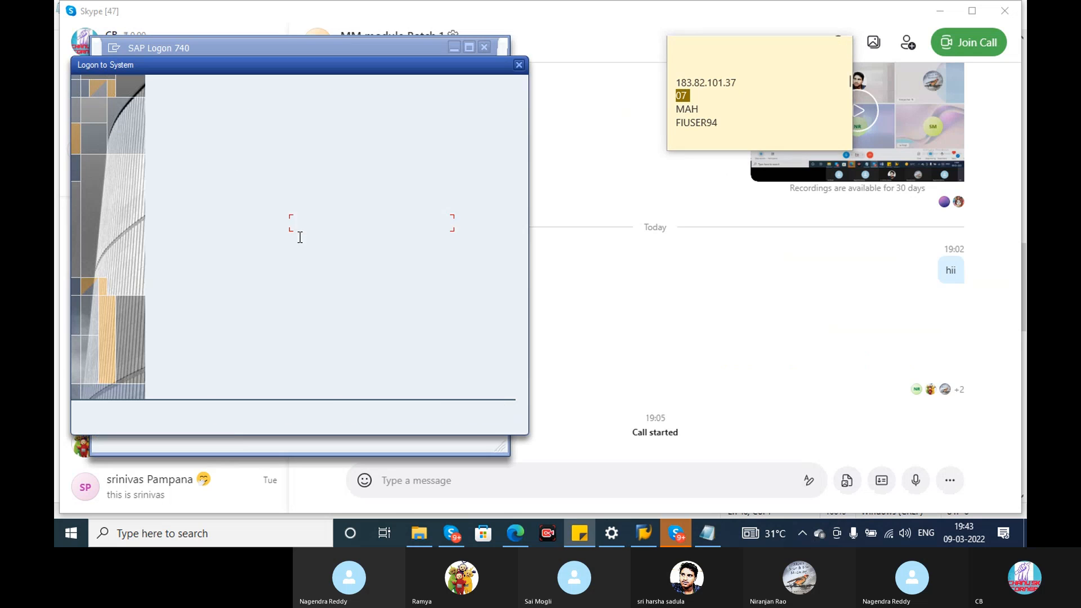
Complete the system connection with instance number 07 and system ID MAH, and start the logon.
text(07)
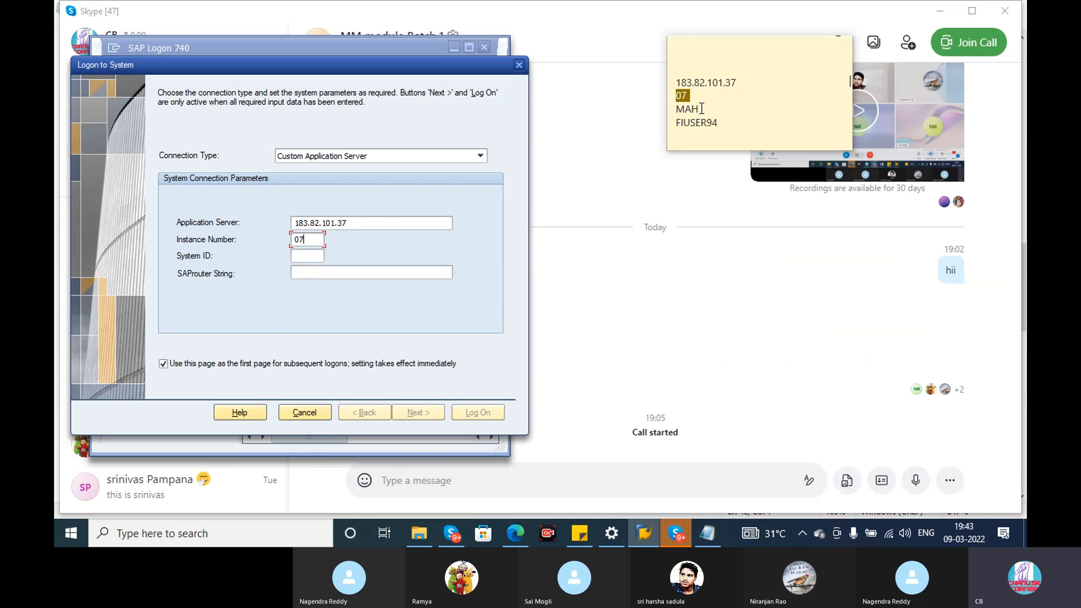
click(681, 108)
drag(677, 109, 712, 108)
key(ctrl+c)
click(306, 257)
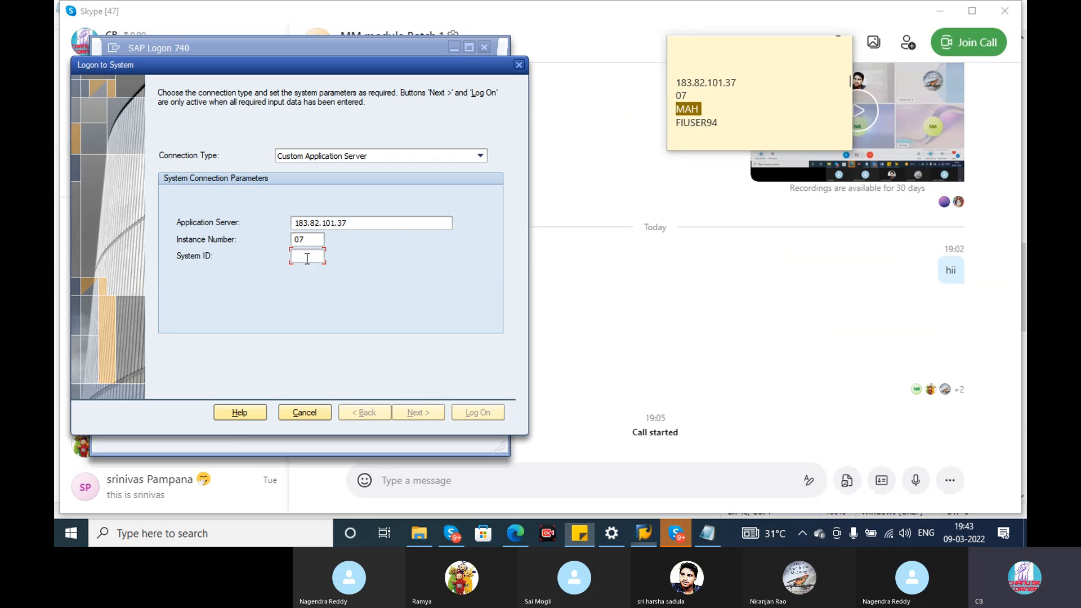
key(ctrl+v)
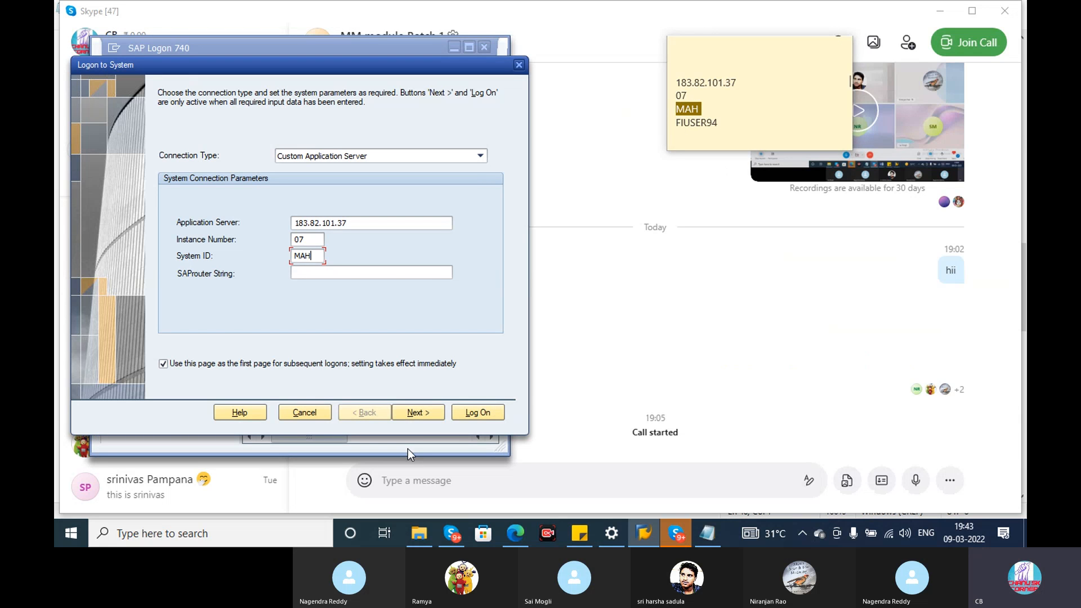
click(419, 415)
click(420, 415)
click(480, 412)
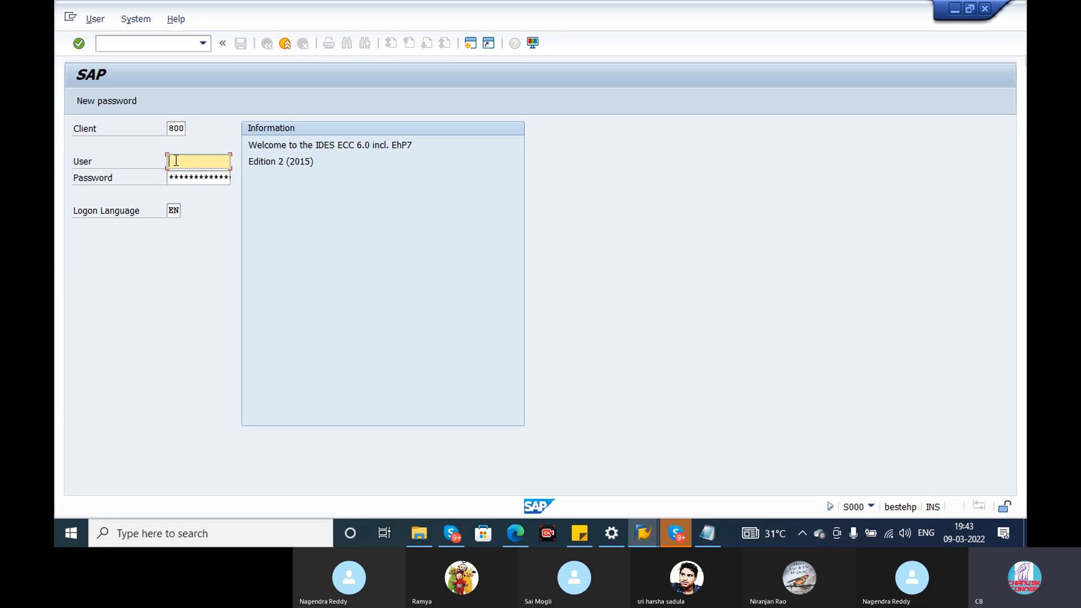
Enter the account password for the given user and log on to SAP.
click(176, 161)
click(190, 176)
click(191, 176)
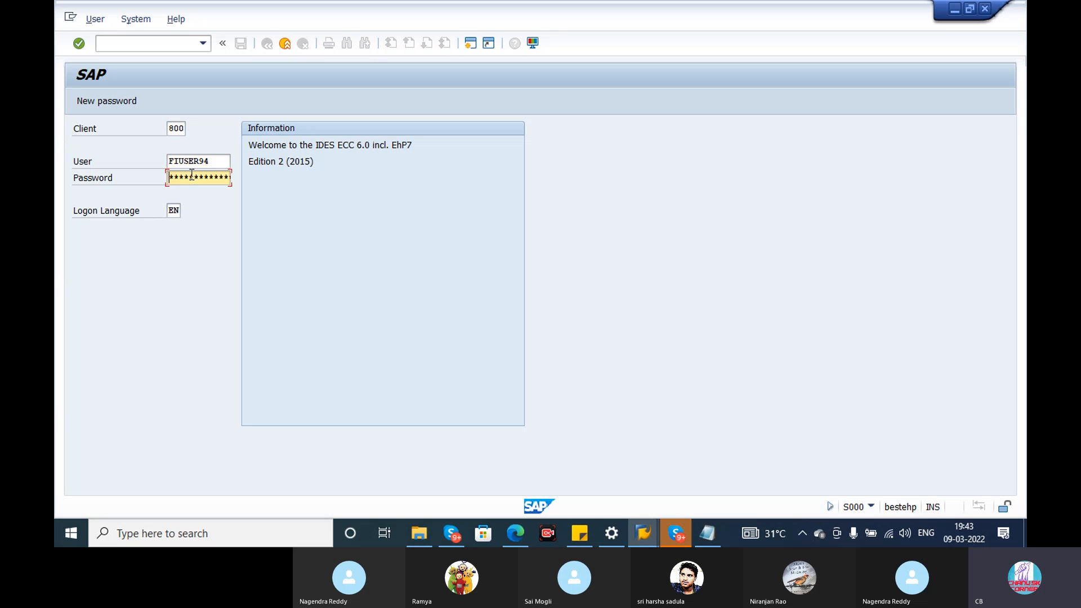
text(******)
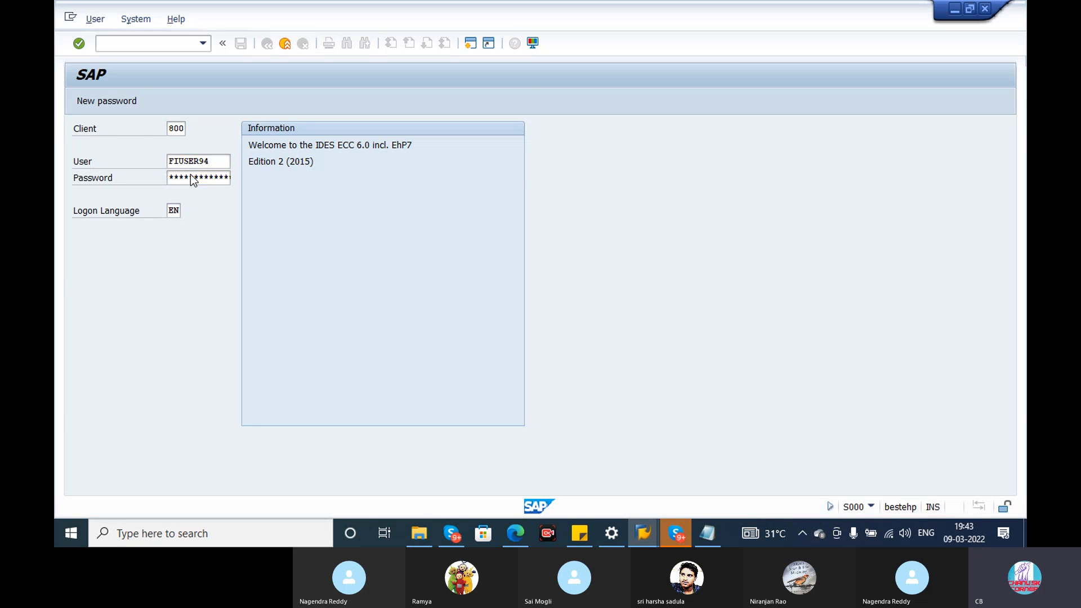
key(Return)
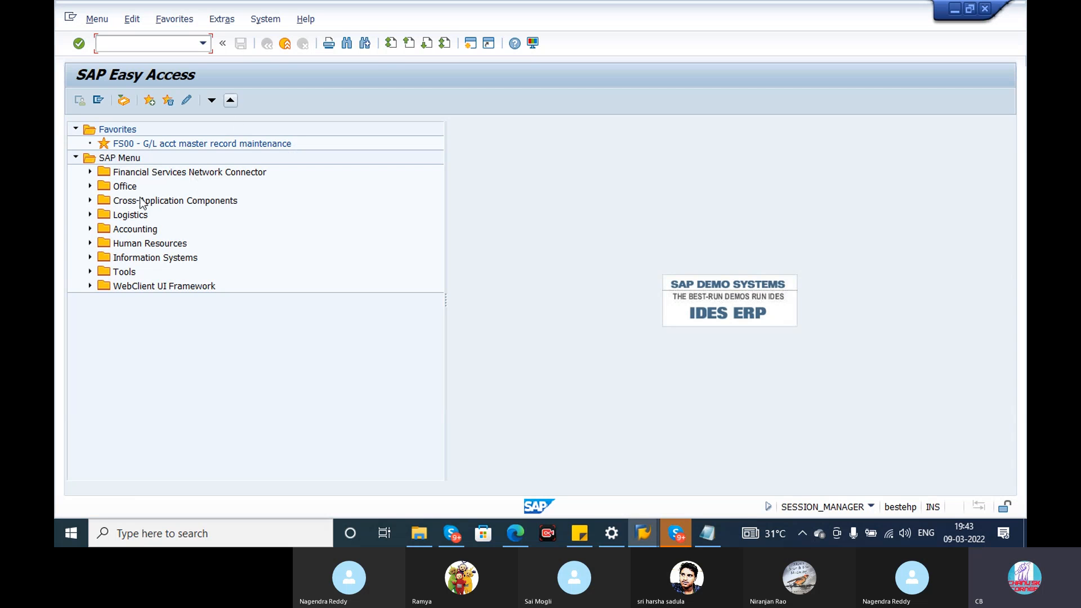
Expand the SAP menu tree through Logistics, Materials Management and Purchasing to Purchase Requisition.
click(90, 216)
click(104, 229)
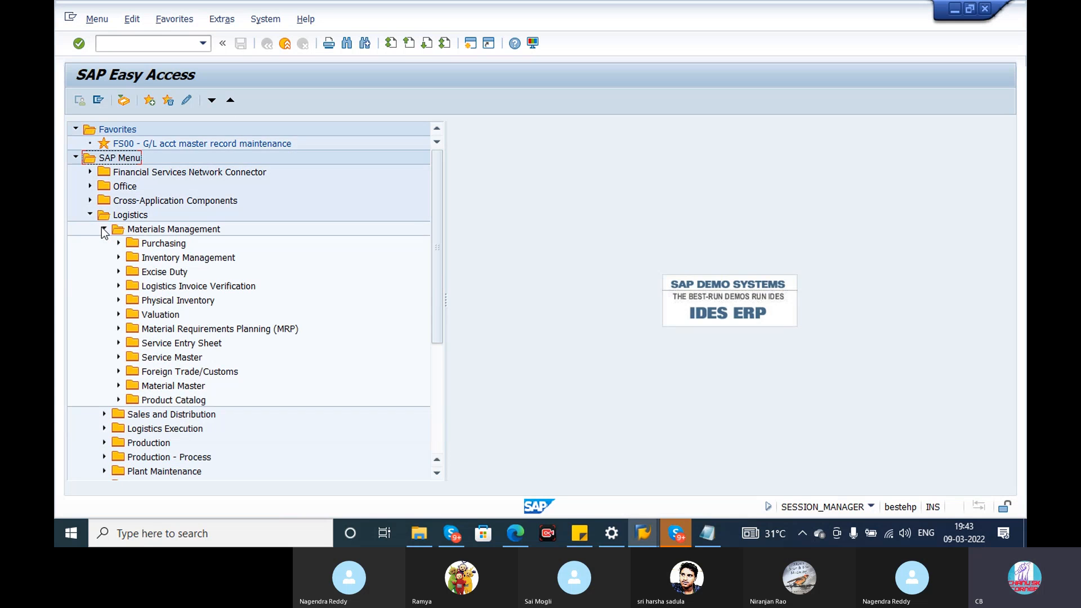
click(118, 242)
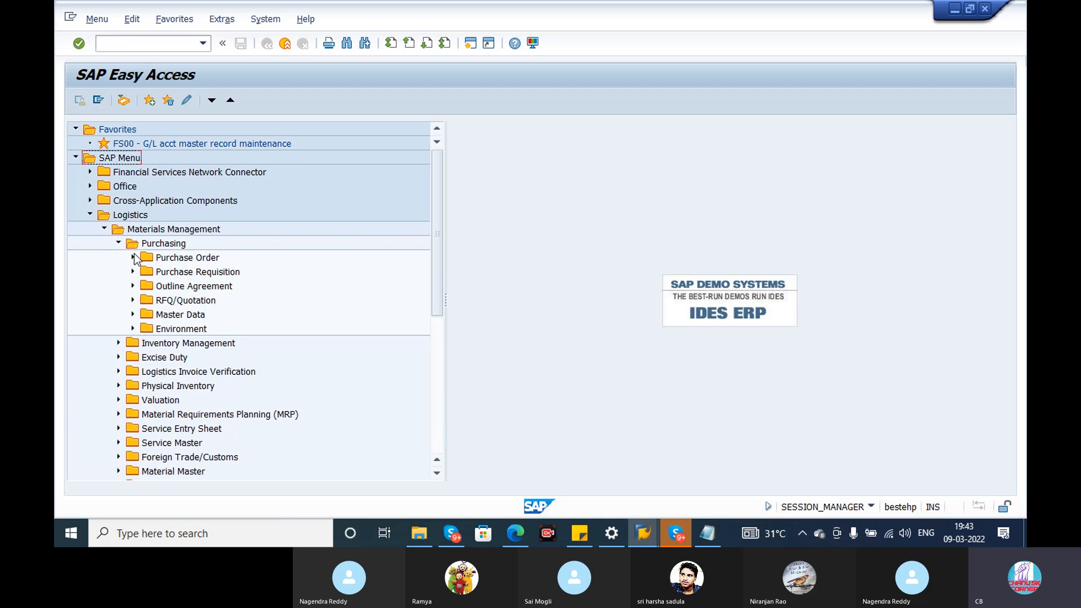
click(133, 271)
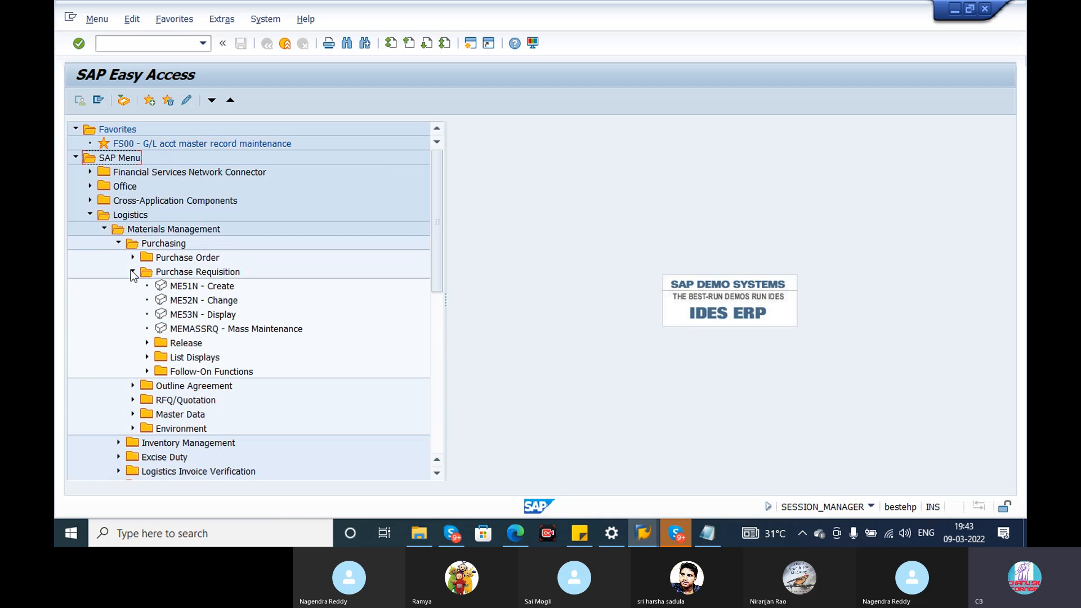
Examine the Create, Change and Display transactions for purchase requisitions and the contents of the Release folder.
click(206, 290)
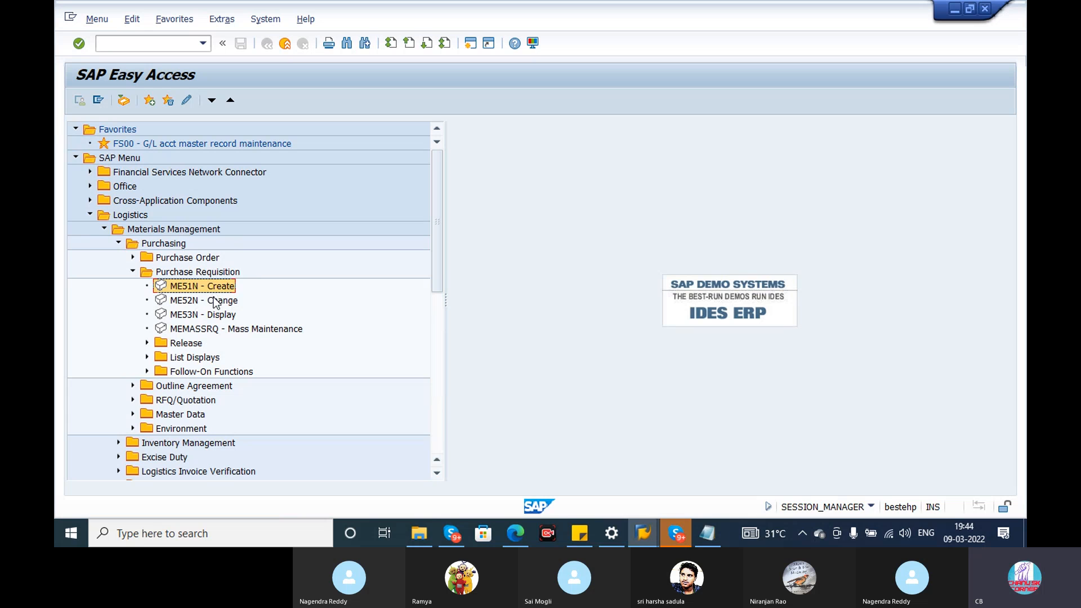
click(218, 304)
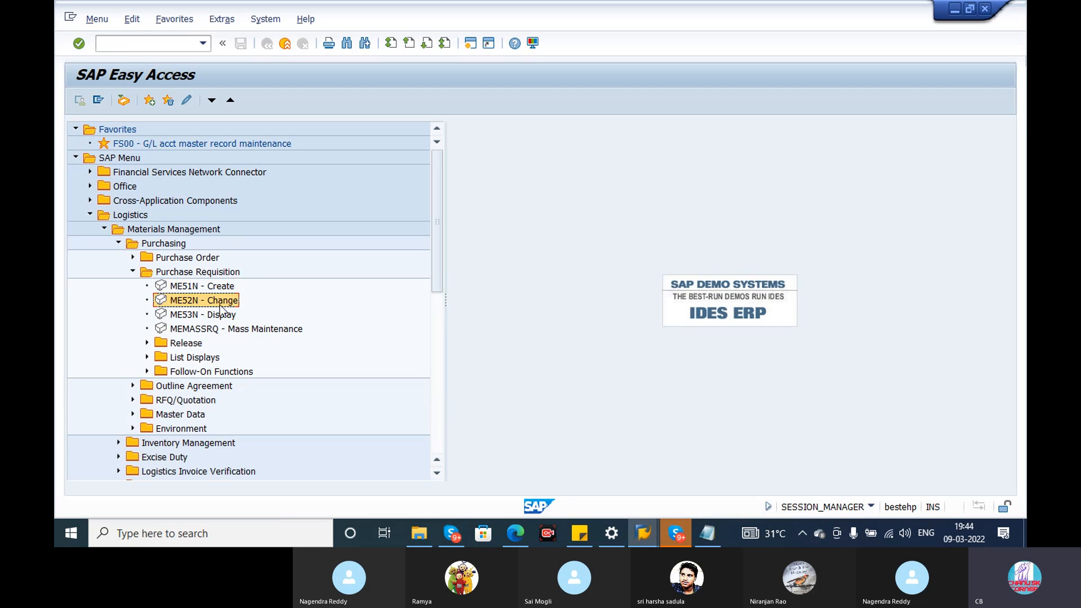
click(210, 318)
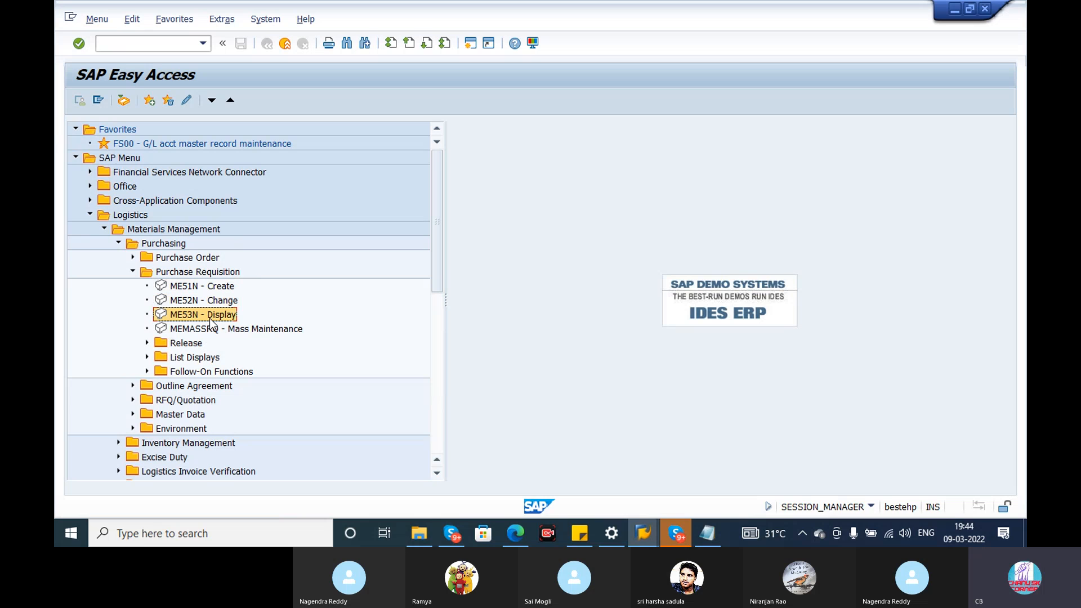
click(212, 288)
click(219, 303)
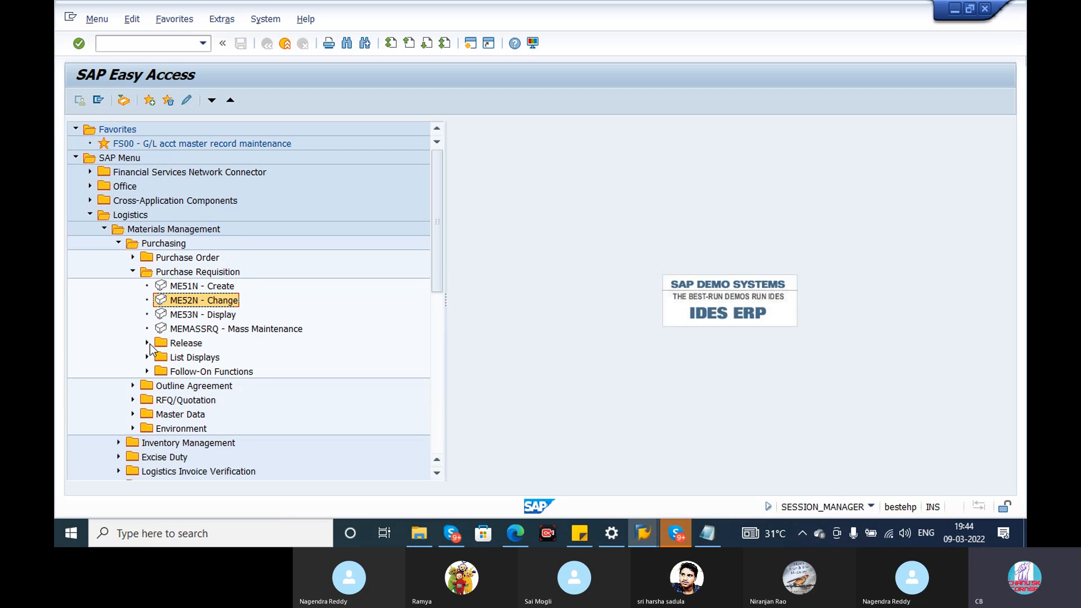
click(146, 343)
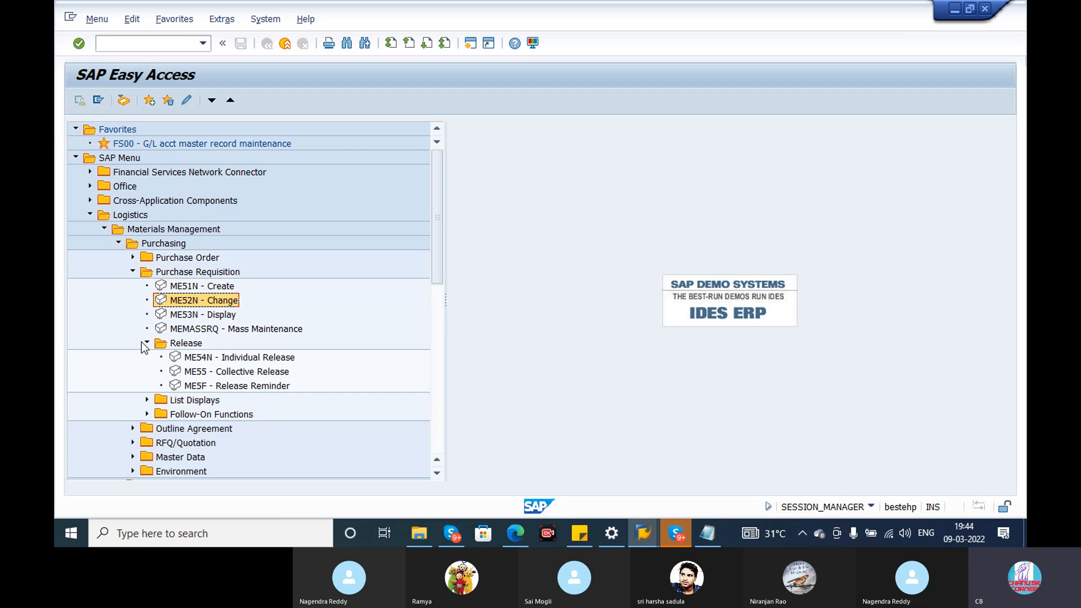
click(225, 360)
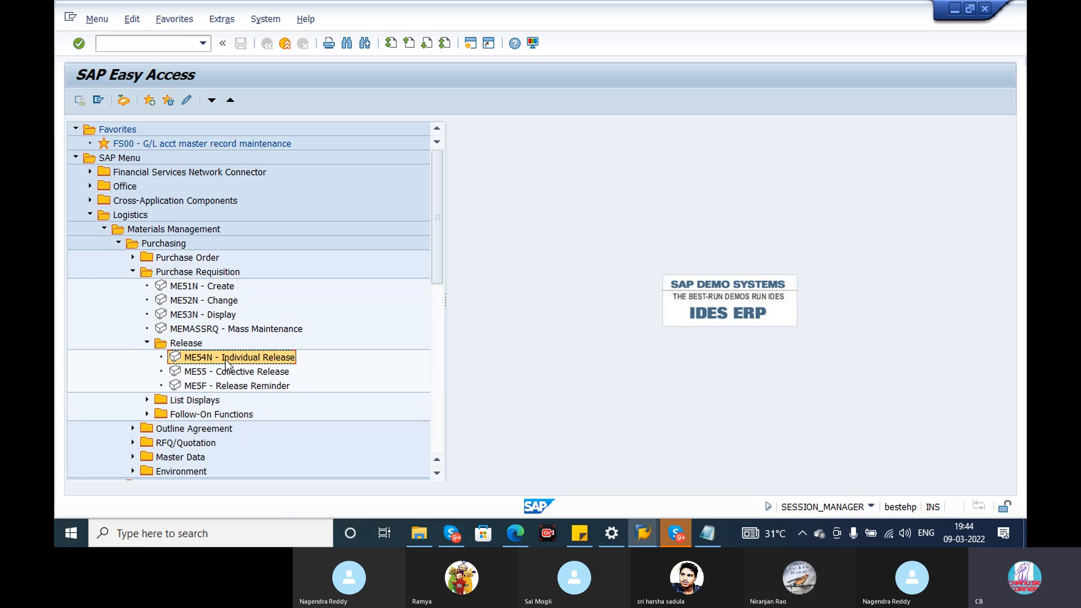
click(146, 342)
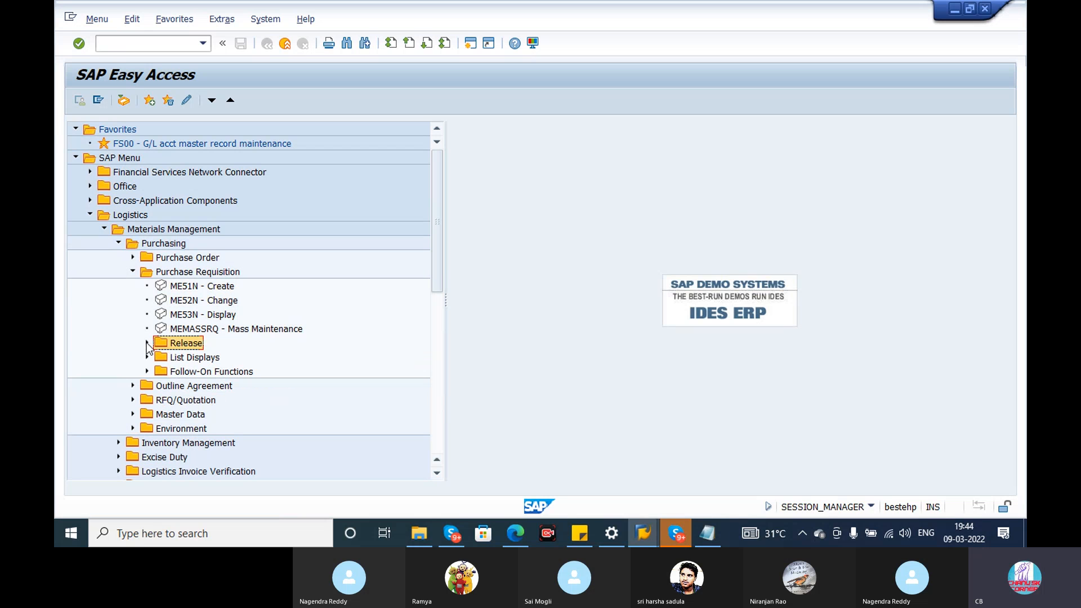
Open ME51N - Create and review the default values and item category choices in its personal settings.
double_click(197, 288)
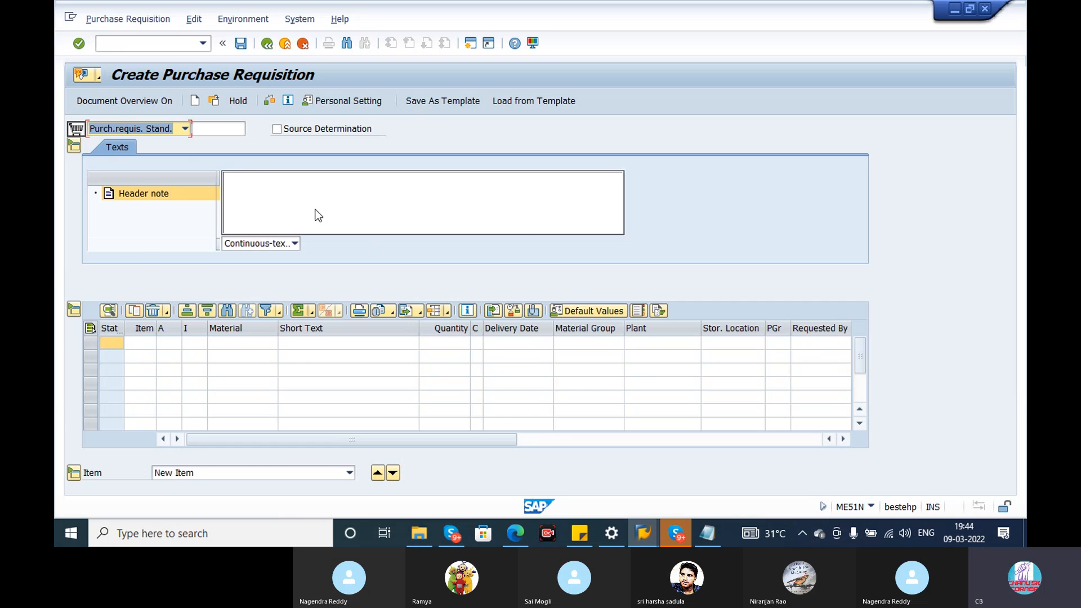
click(363, 106)
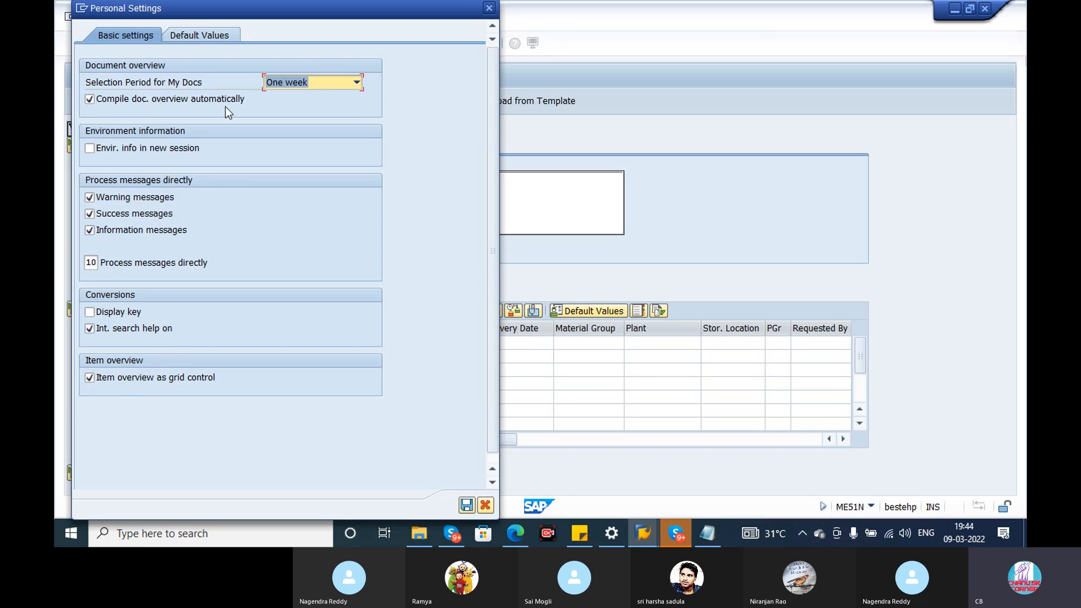
click(192, 39)
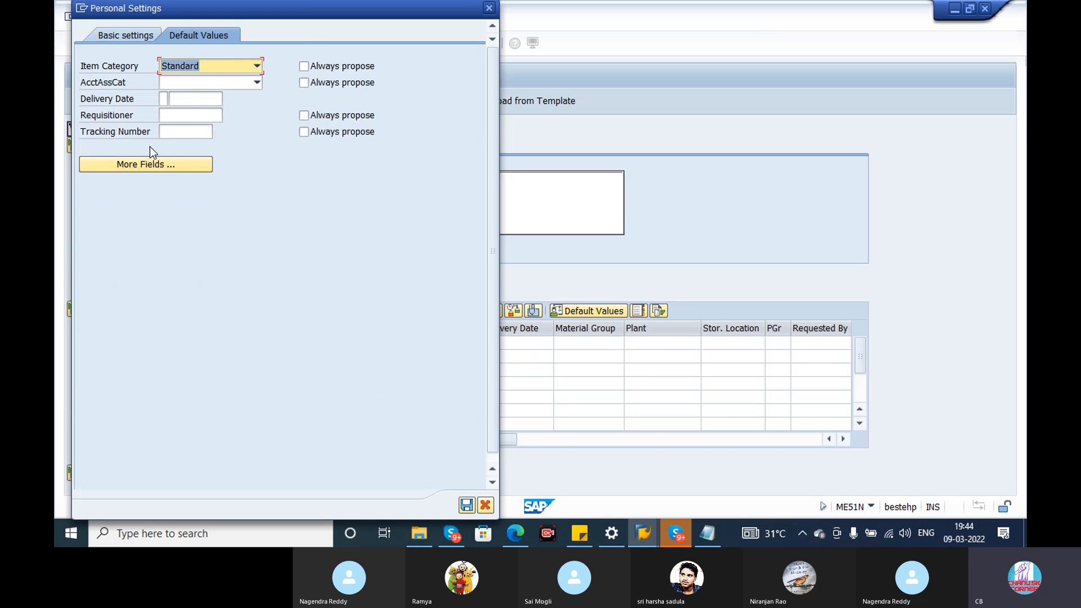
click(190, 99)
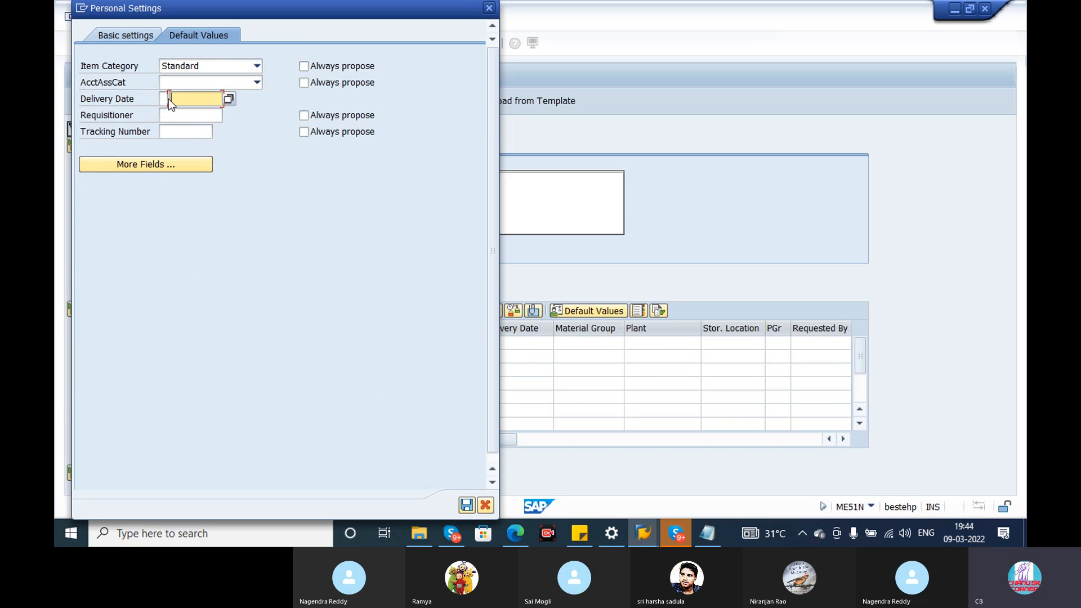
click(174, 120)
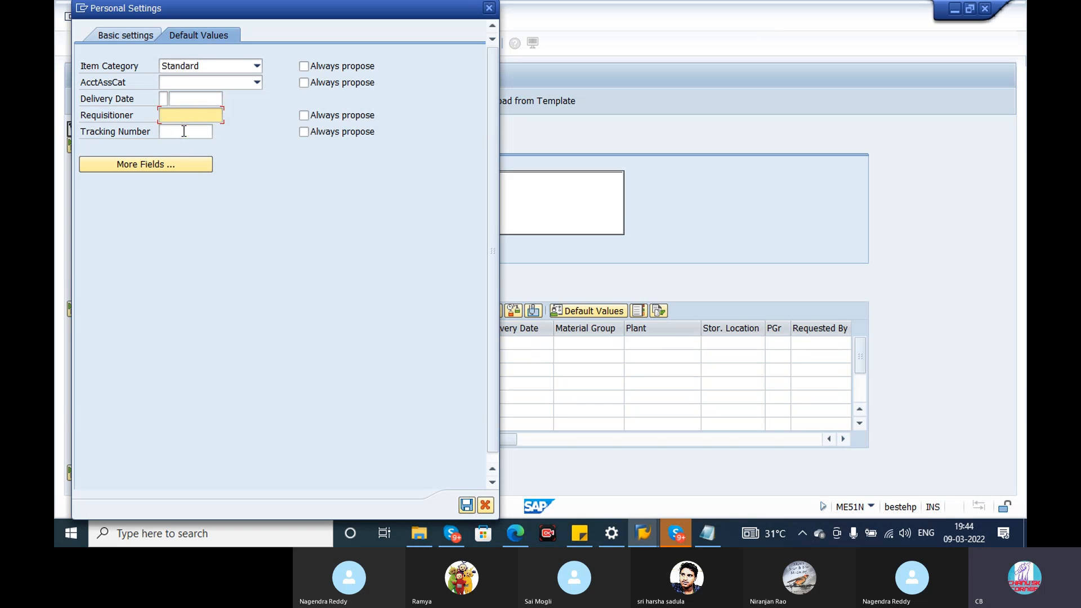
click(184, 131)
click(235, 65)
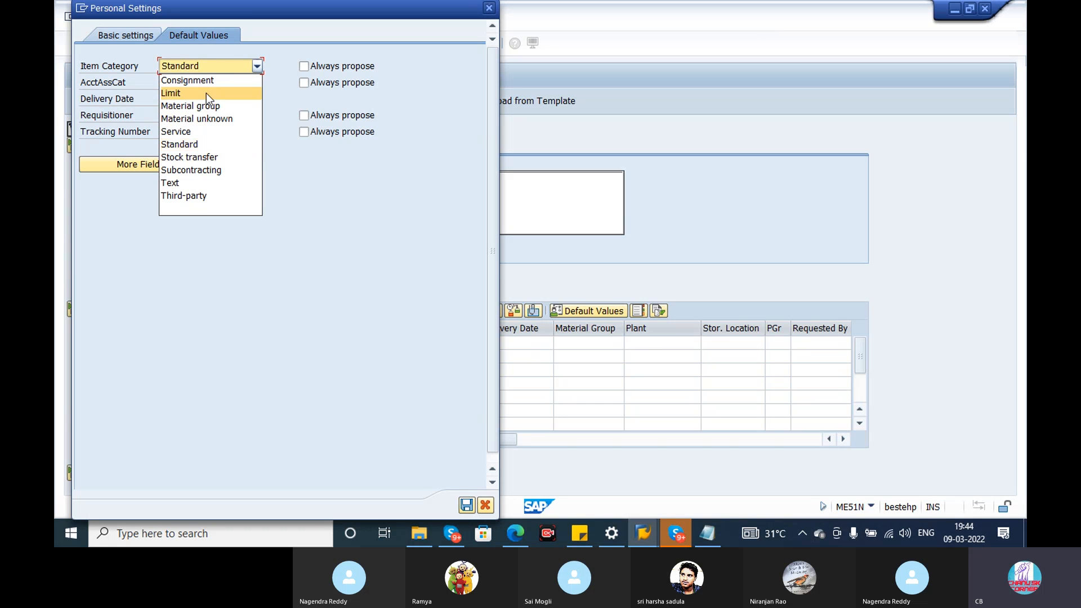
click(321, 201)
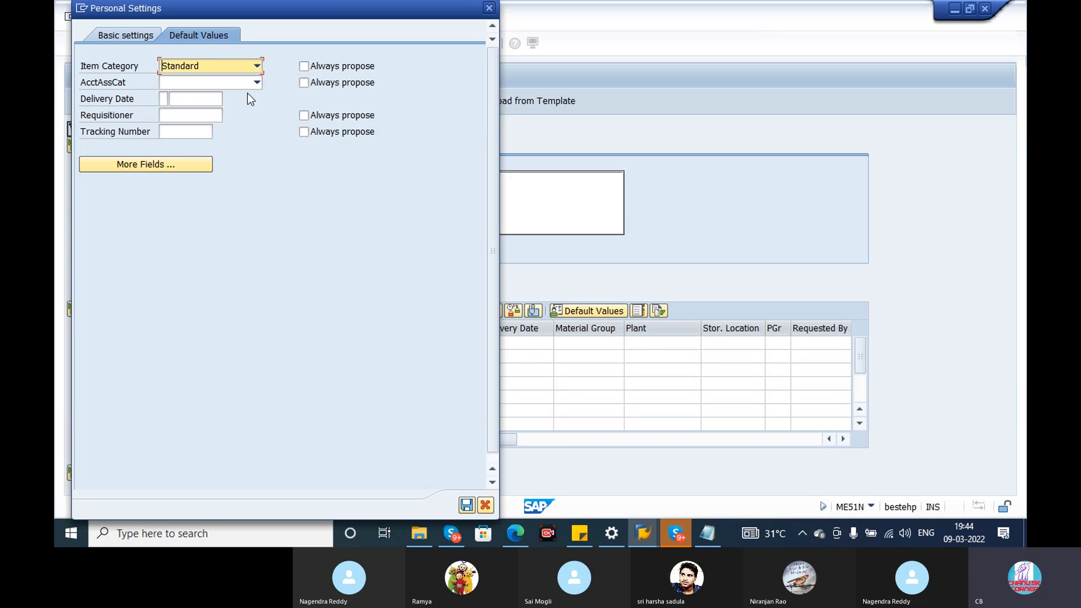
click(488, 8)
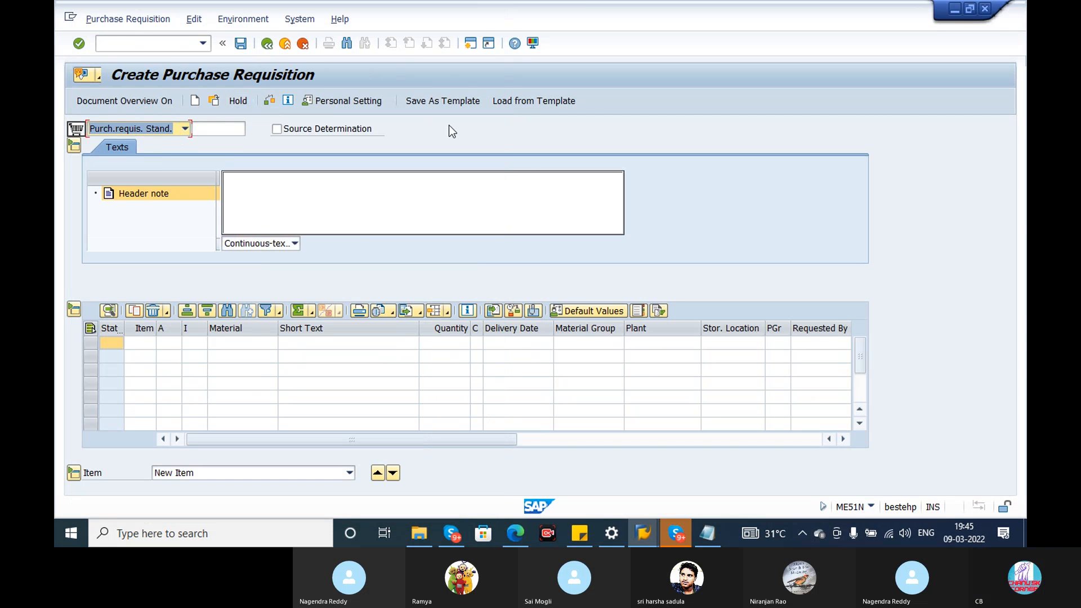
Set the default item category to Subcontracting in the personal settings and save them.
click(347, 98)
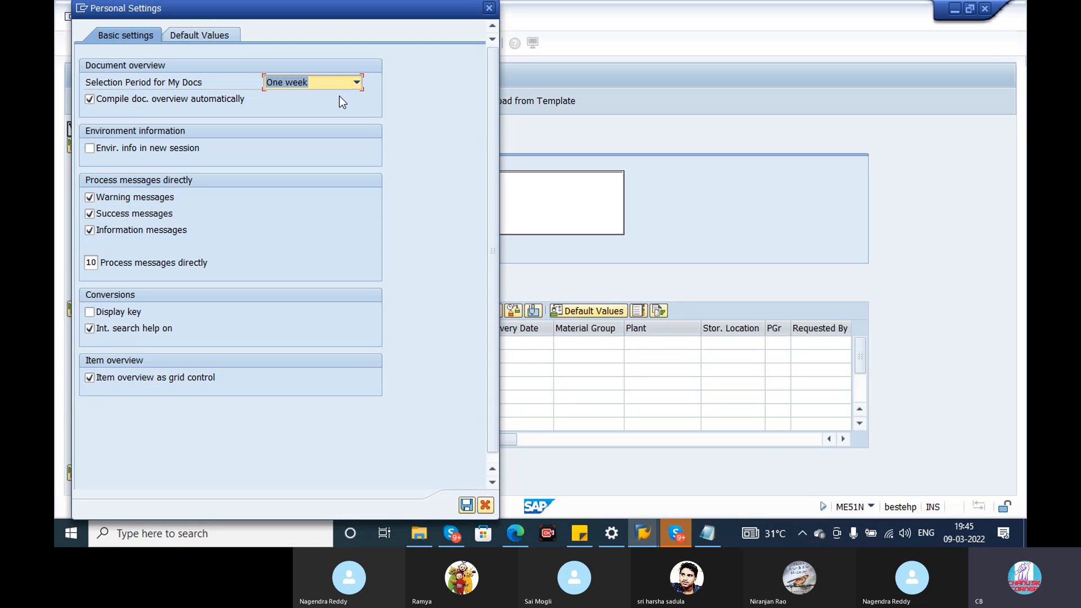
click(207, 33)
click(258, 67)
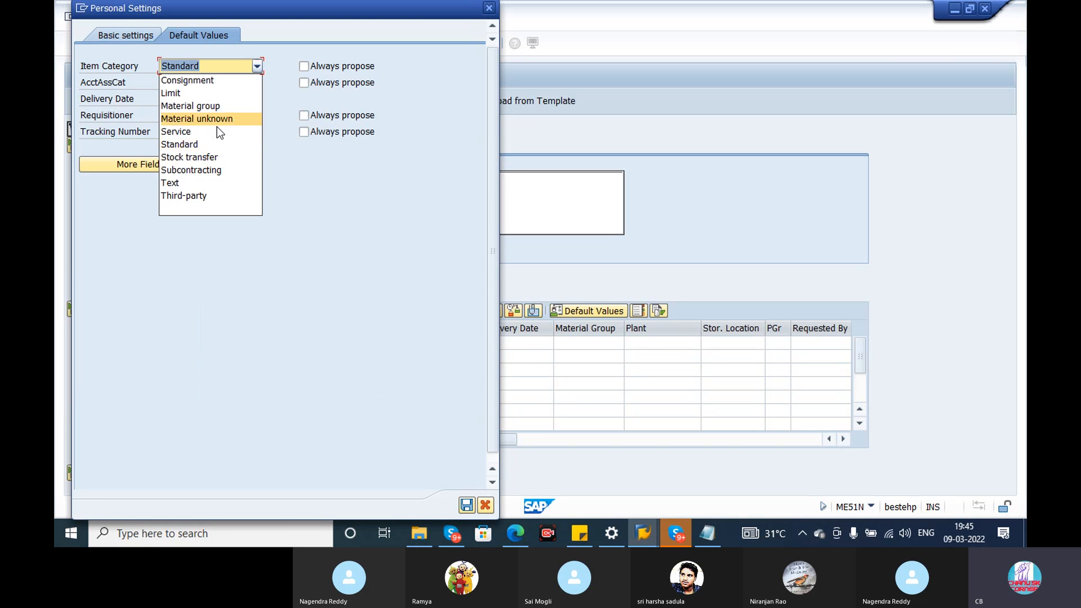
click(223, 170)
click(466, 504)
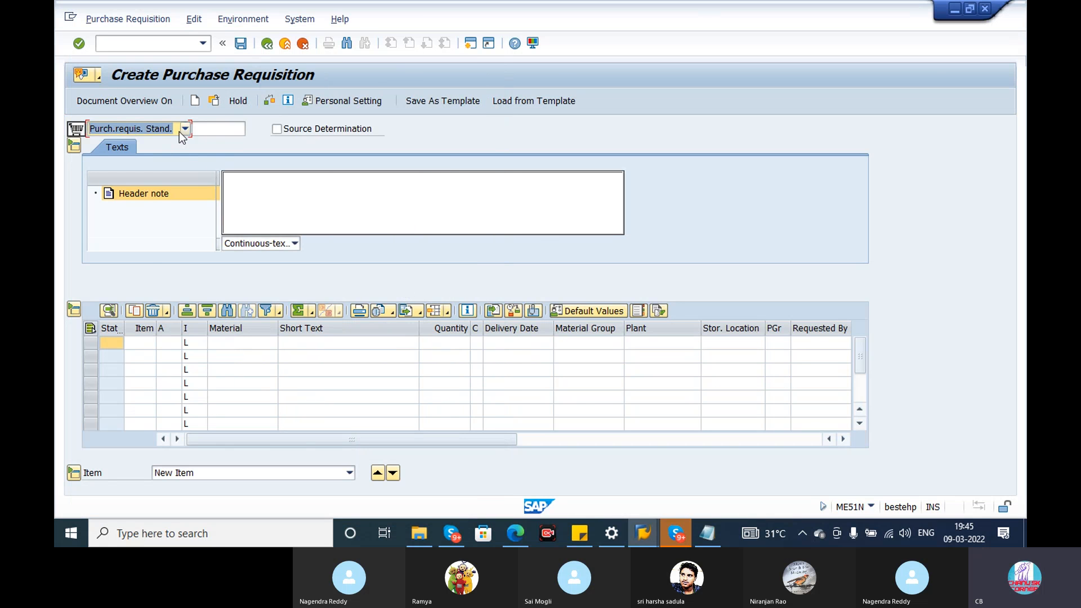
Review the available requisition document types, leaving and reopening ME51N - Create to check them again.
click(183, 129)
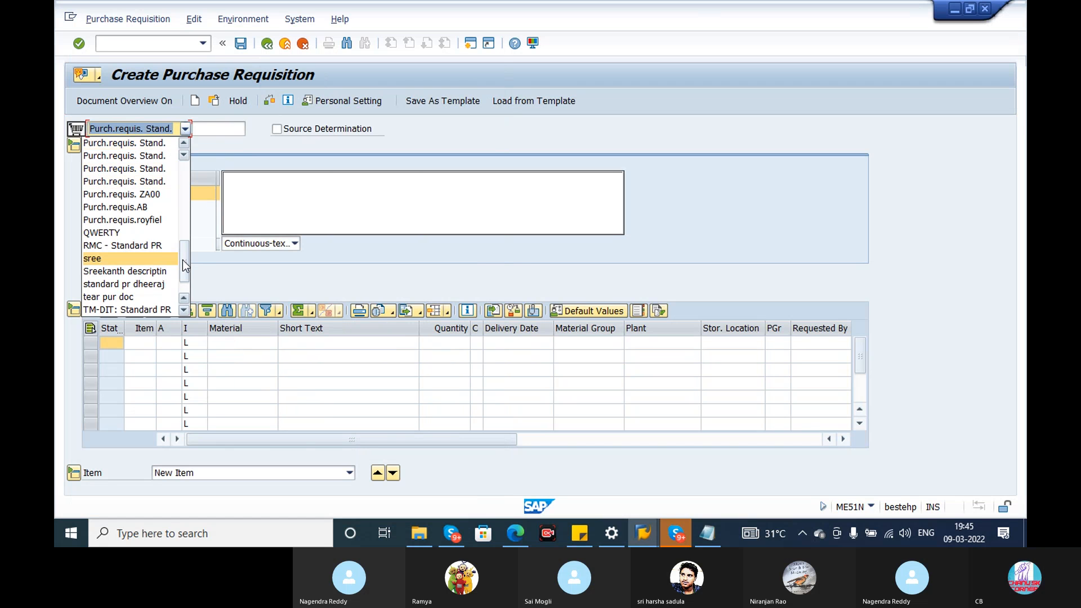
click(268, 45)
click(269, 44)
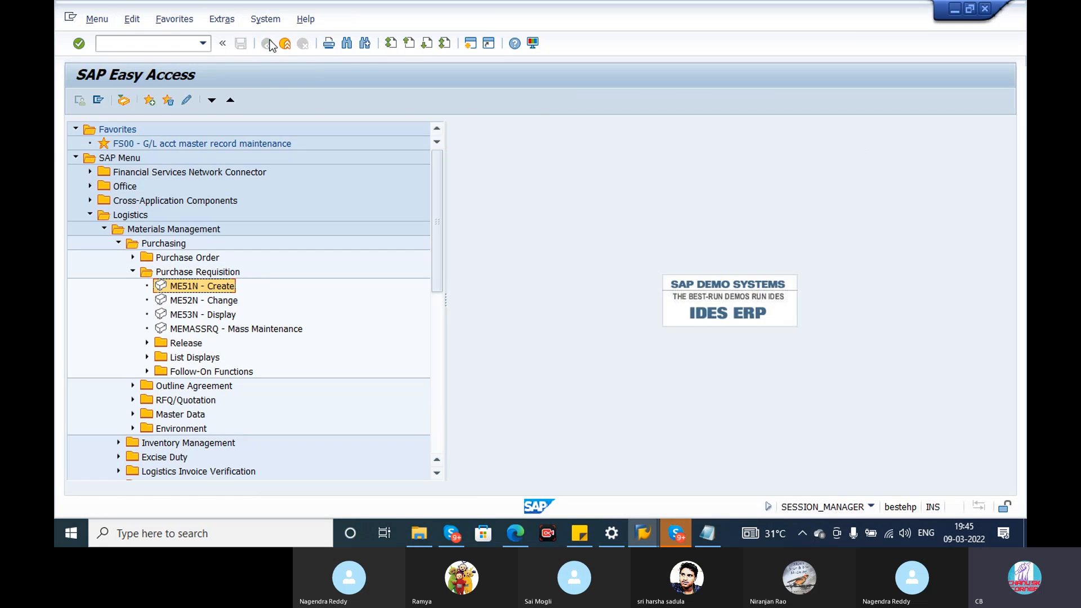
double_click(191, 287)
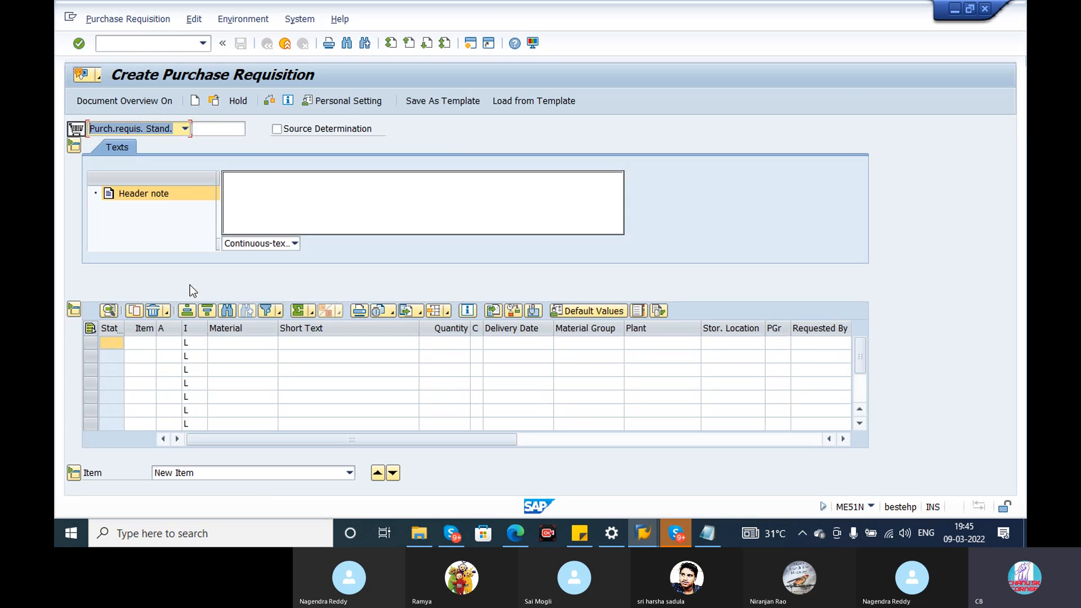
click(184, 129)
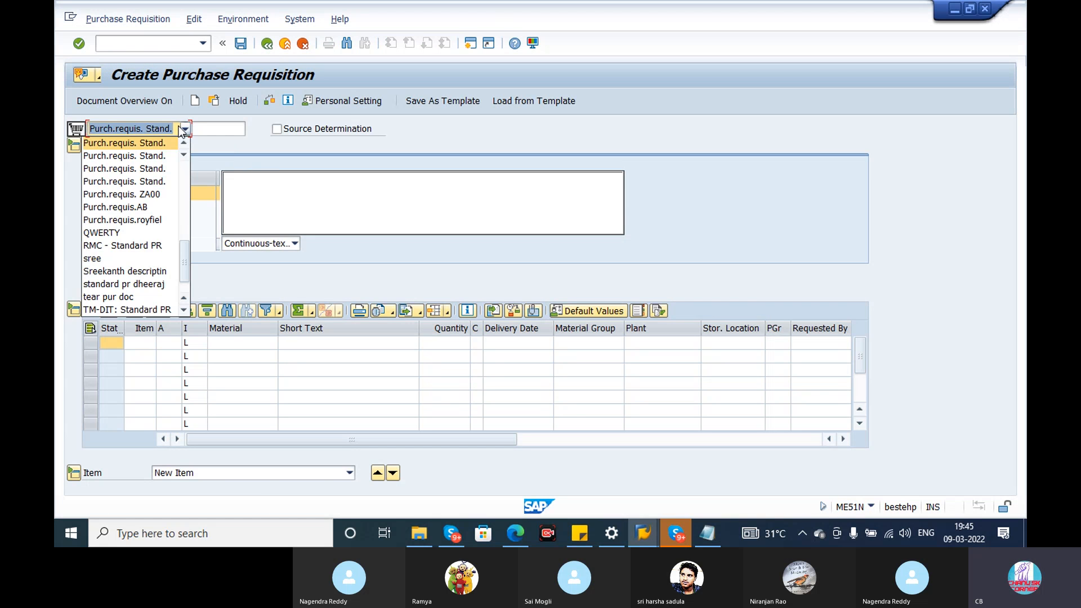
click(386, 128)
Set the default item category to Standard in the personal settings and save them.
click(346, 101)
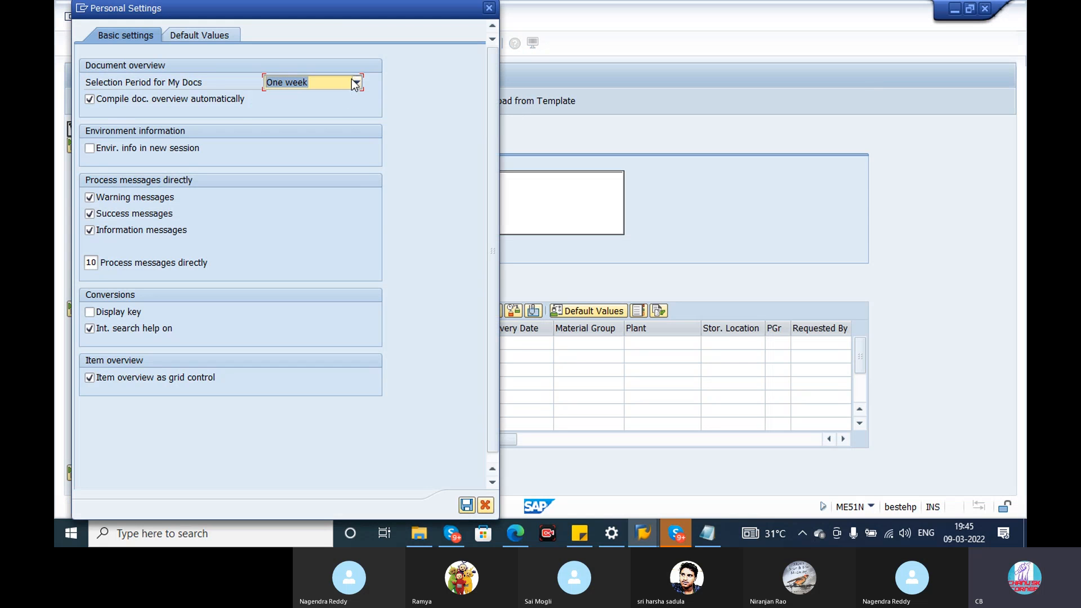
click(210, 37)
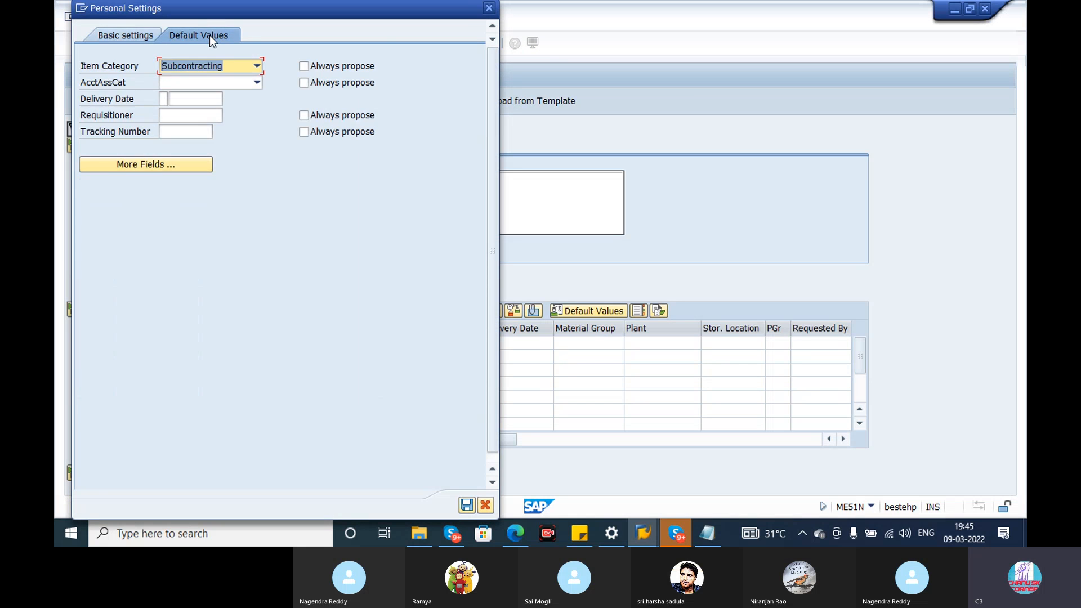
click(257, 67)
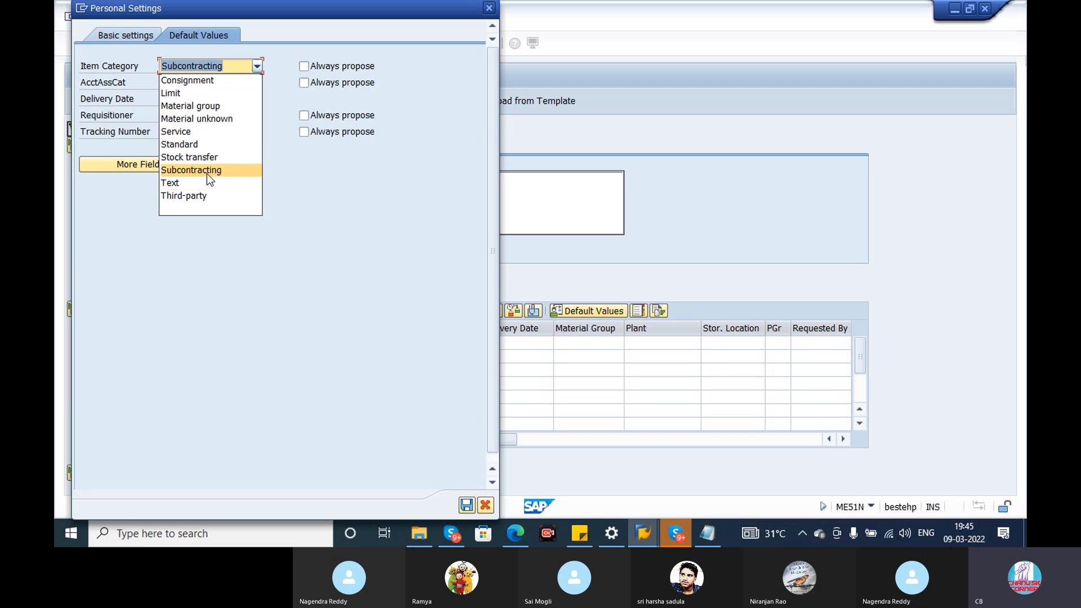
click(204, 147)
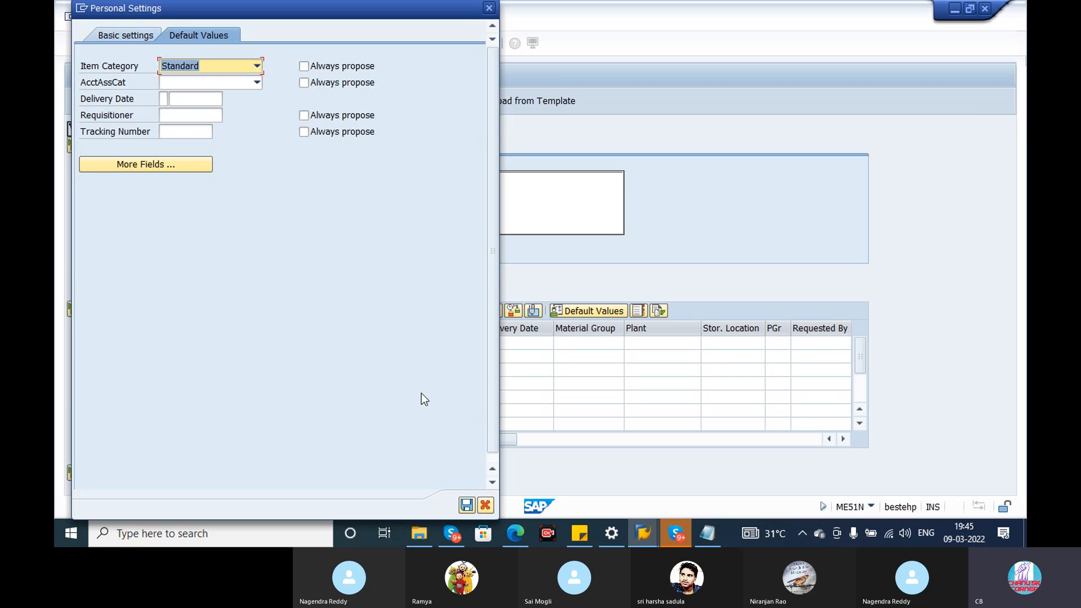
click(466, 505)
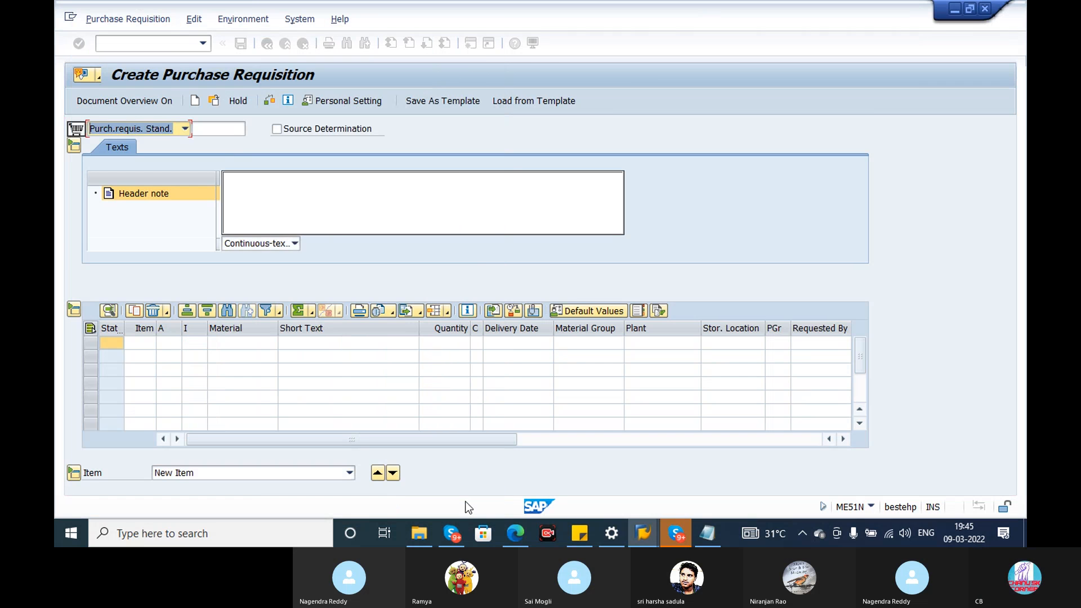
Enter "TEST Purase requisition" as the header note and check the available text editor types.
click(292, 199)
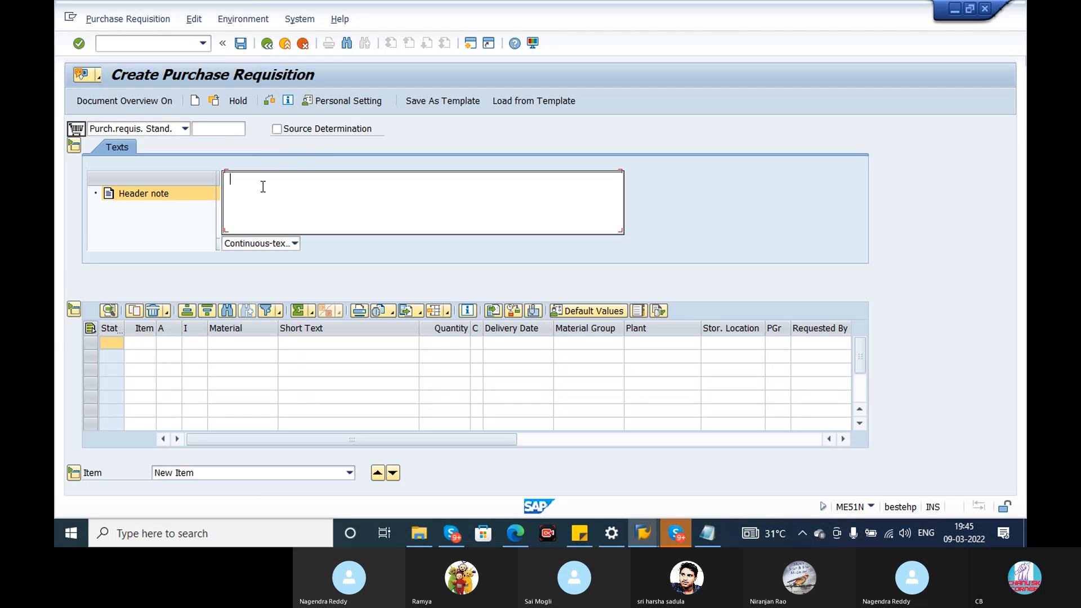
click(233, 131)
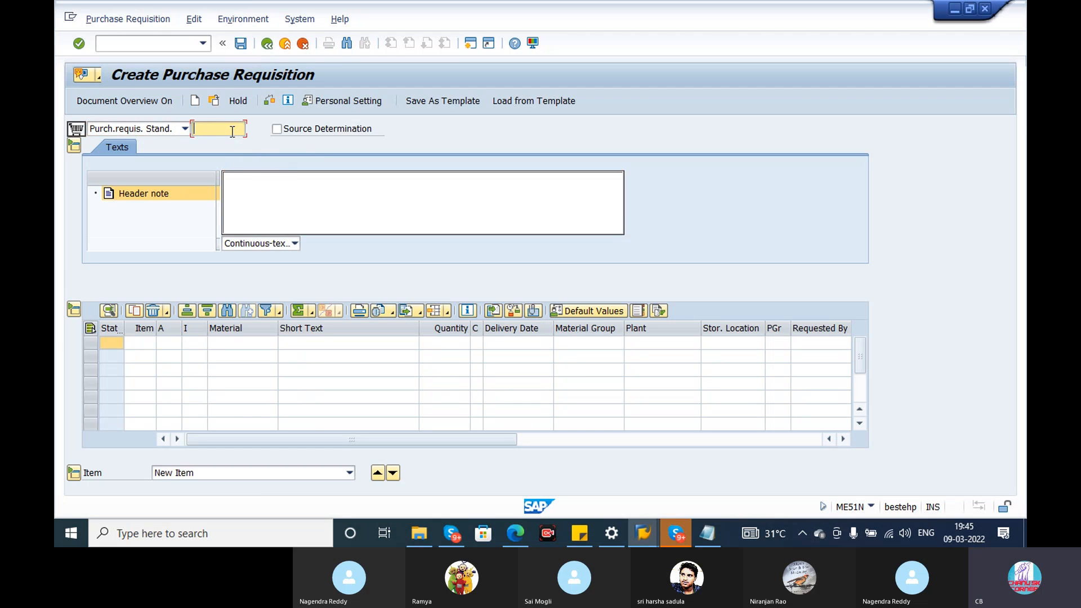
click(277, 203)
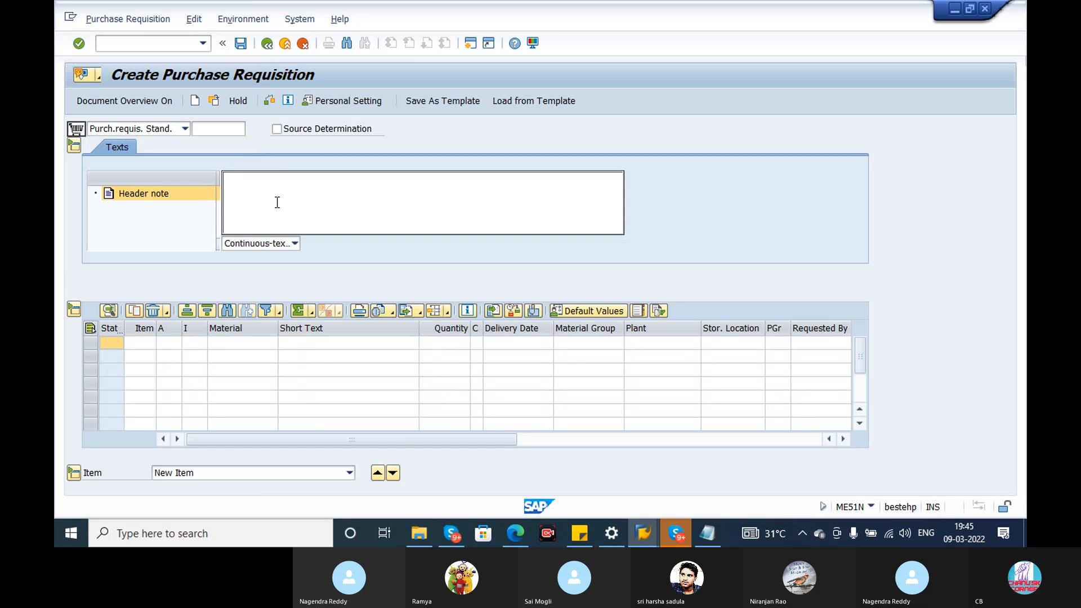
text(TES)
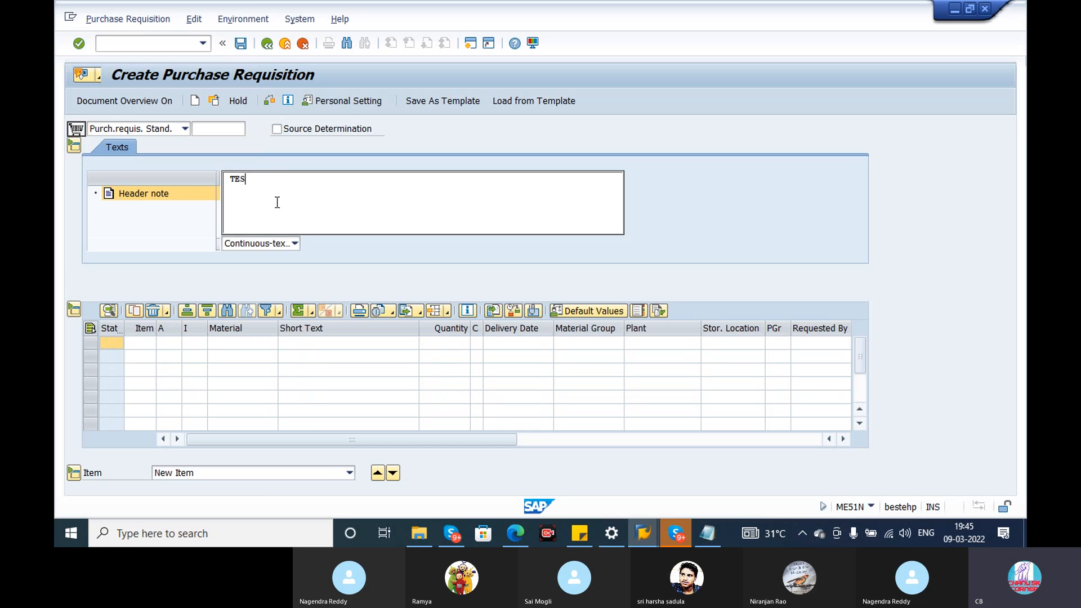
text(T Purase requis)
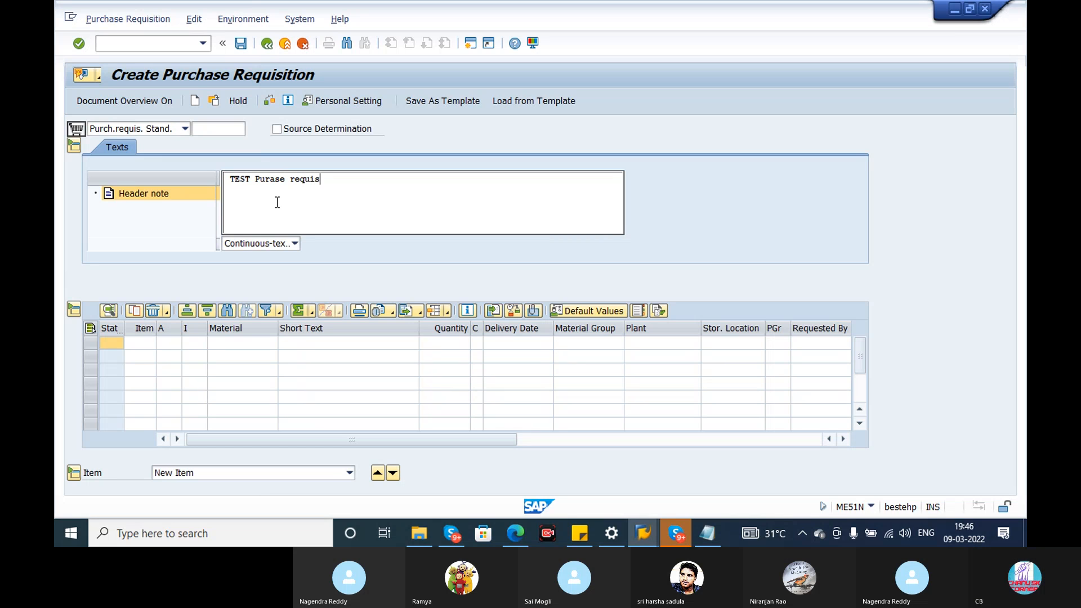
text(ition)
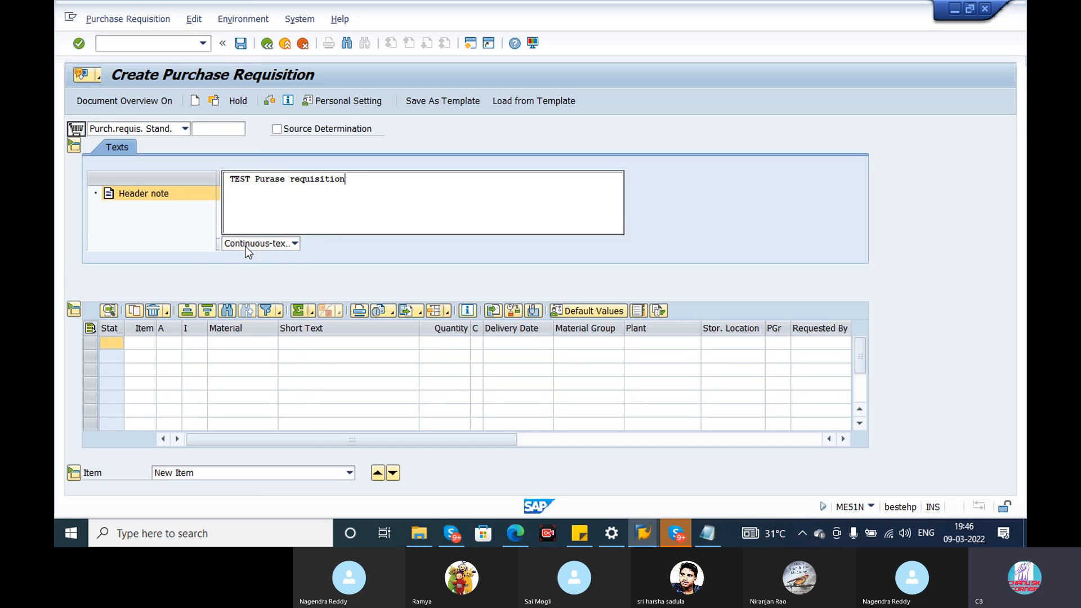
click(294, 245)
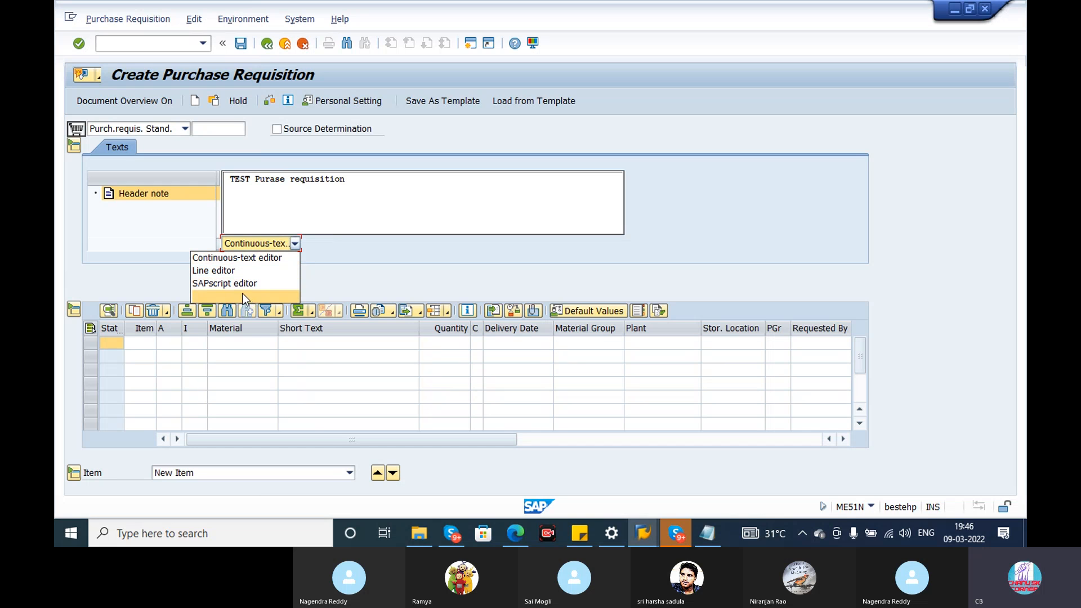
click(322, 265)
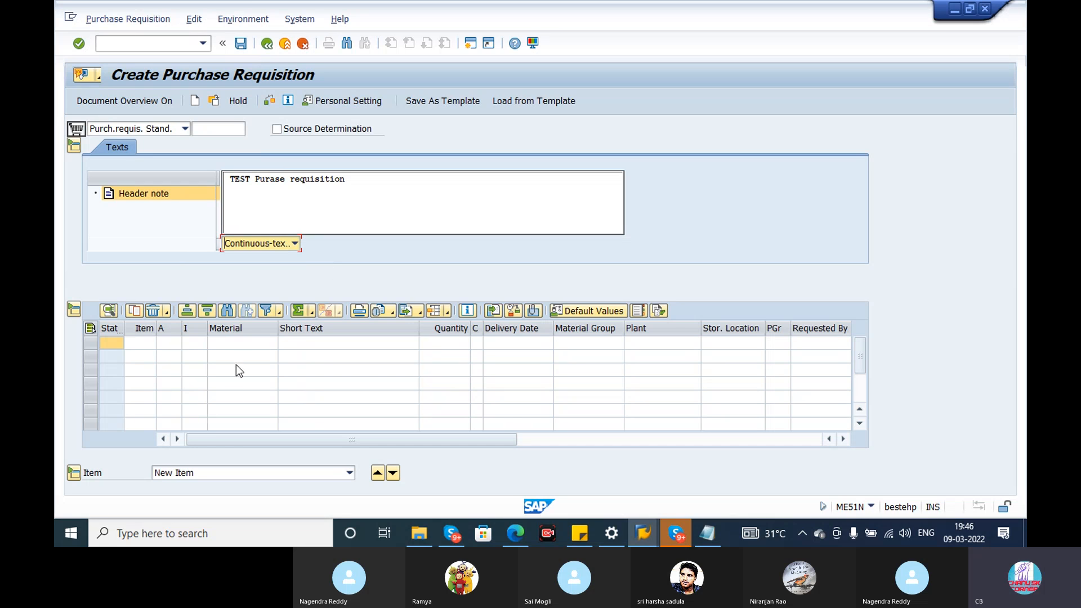
Open the source list maintenance transaction ME01 in a new session.
click(238, 343)
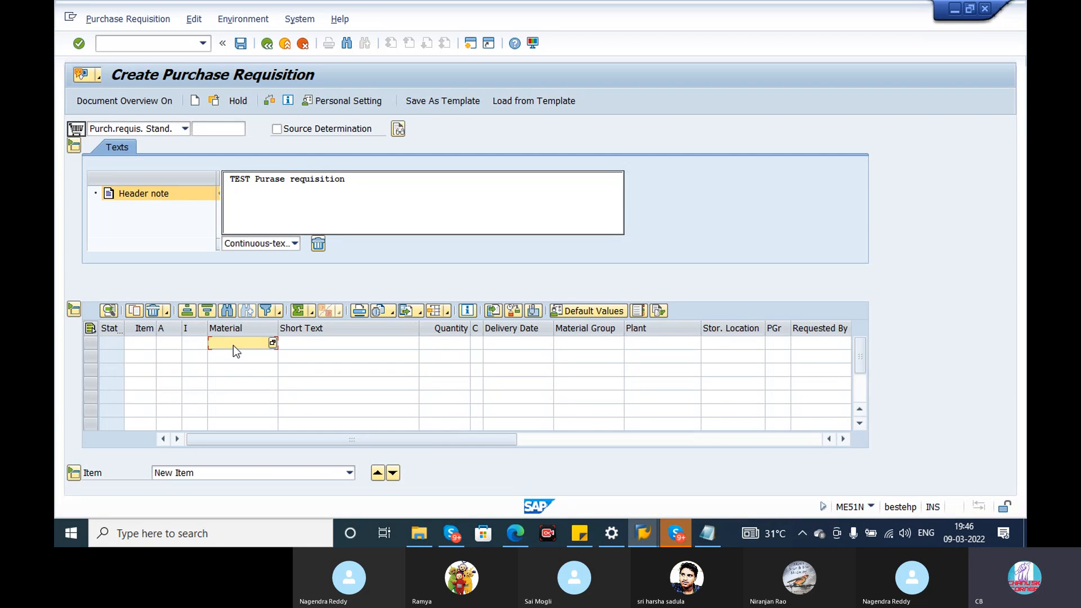
click(471, 44)
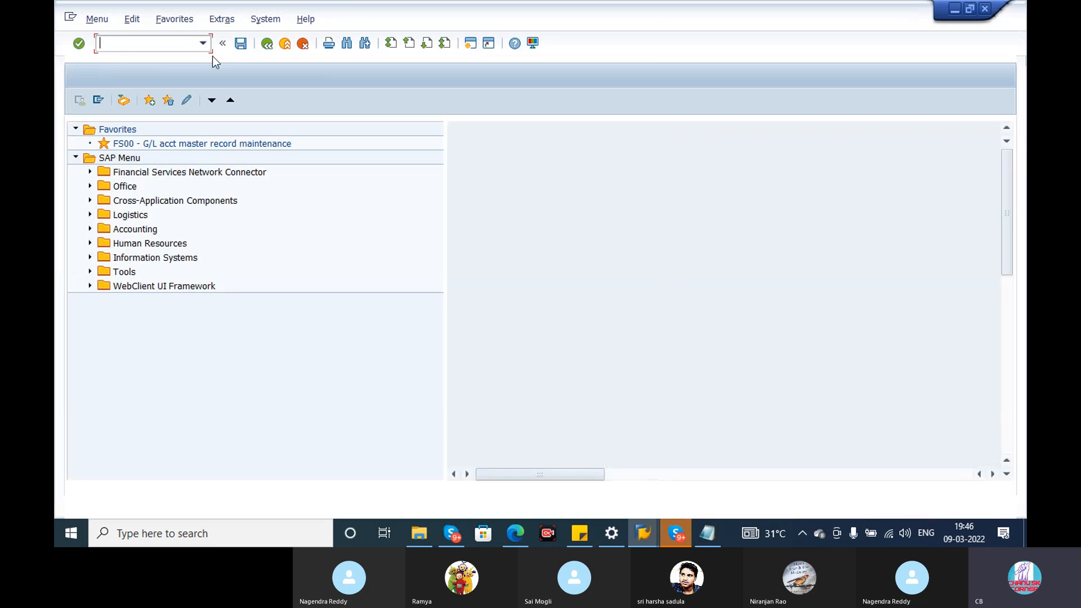
click(203, 45)
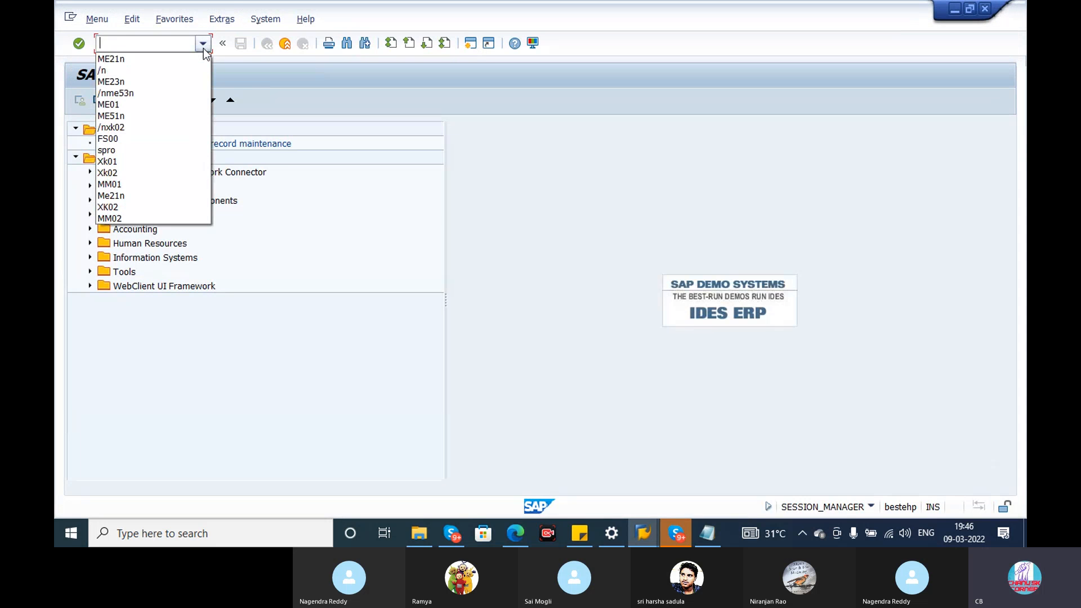
click(147, 109)
key(Return)
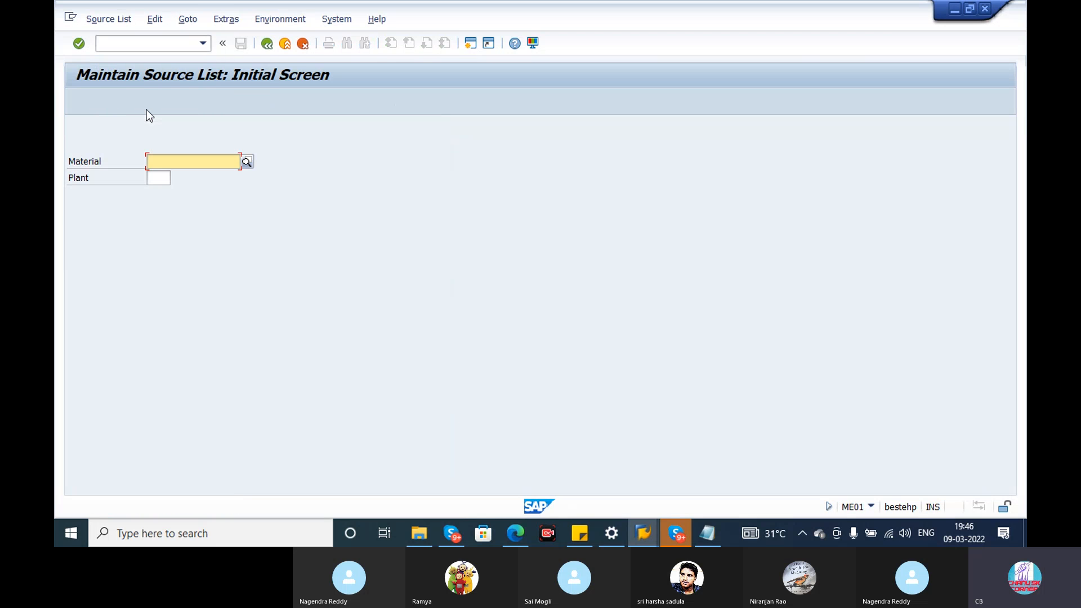
Choose material 70000112 on the source list screen, copy its number and return to the purchase requisition.
key(BackSpace)
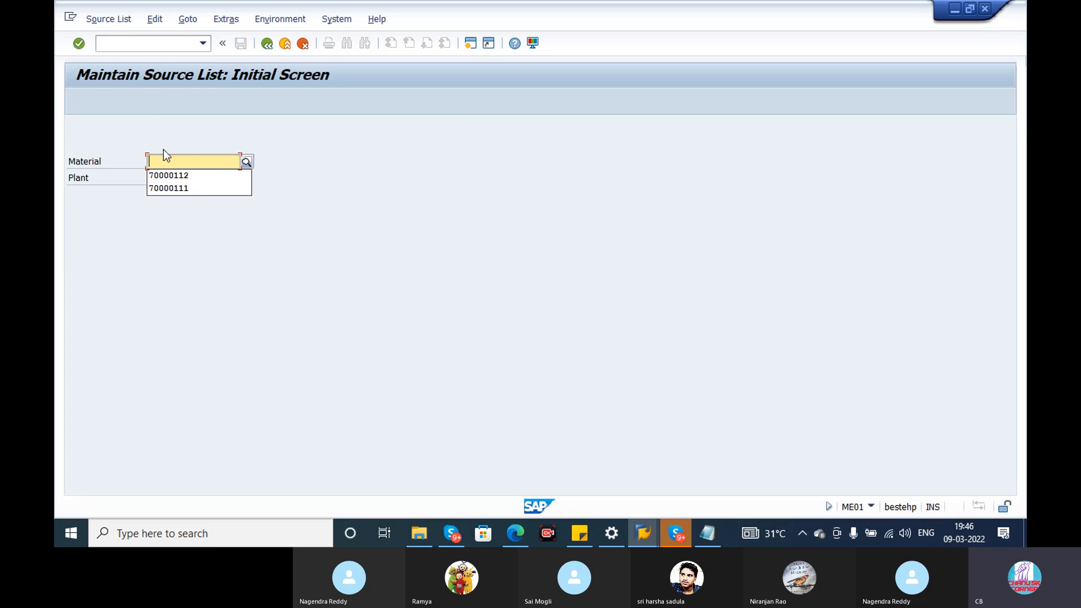
click(181, 176)
drag(199, 166, 130, 171)
key(ctrl+c)
key(alt+Tab)
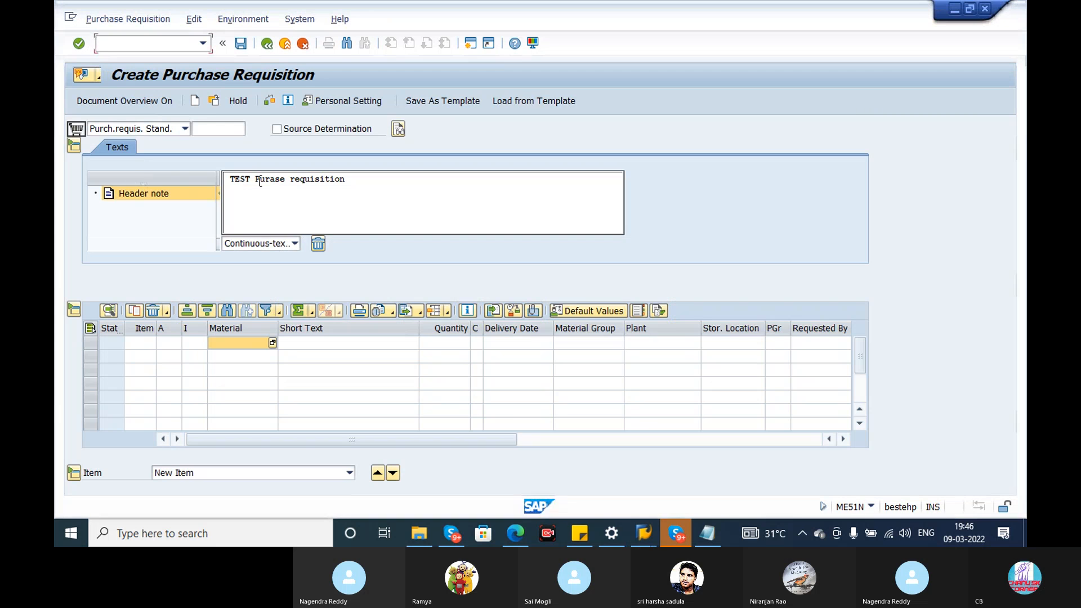
Enter material 70000112 in the first item row of the requisition.
key(ctrl+v)
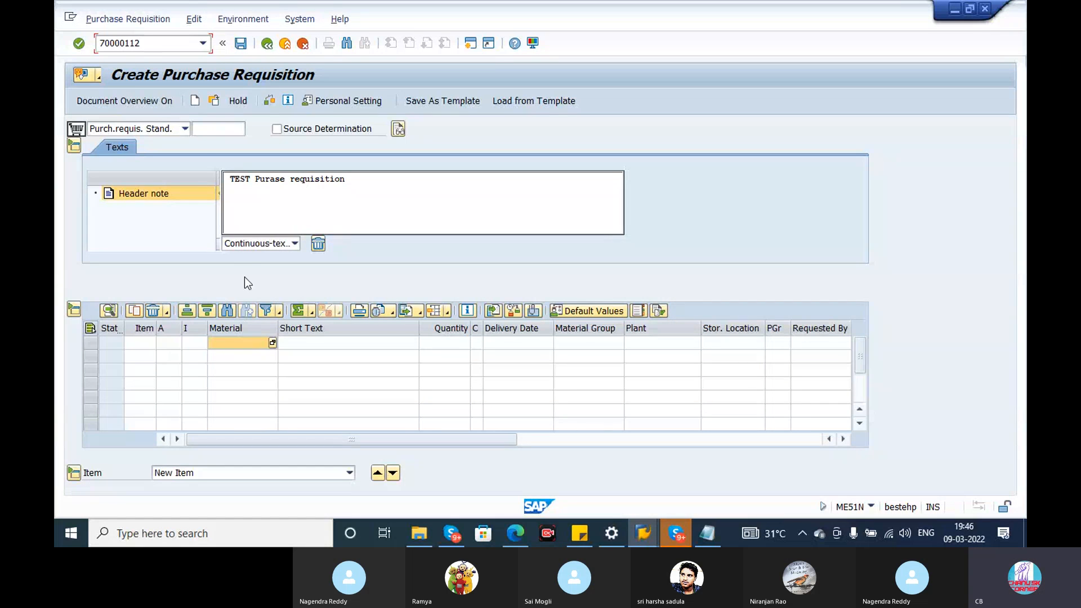
double_click(131, 45)
key(BackSpace)
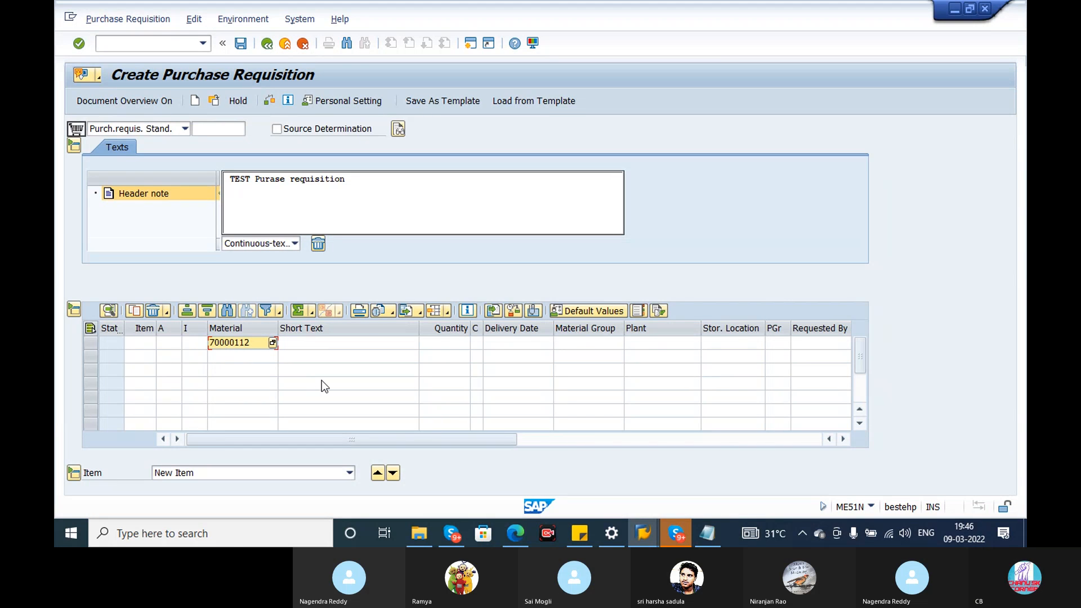
key(Return)
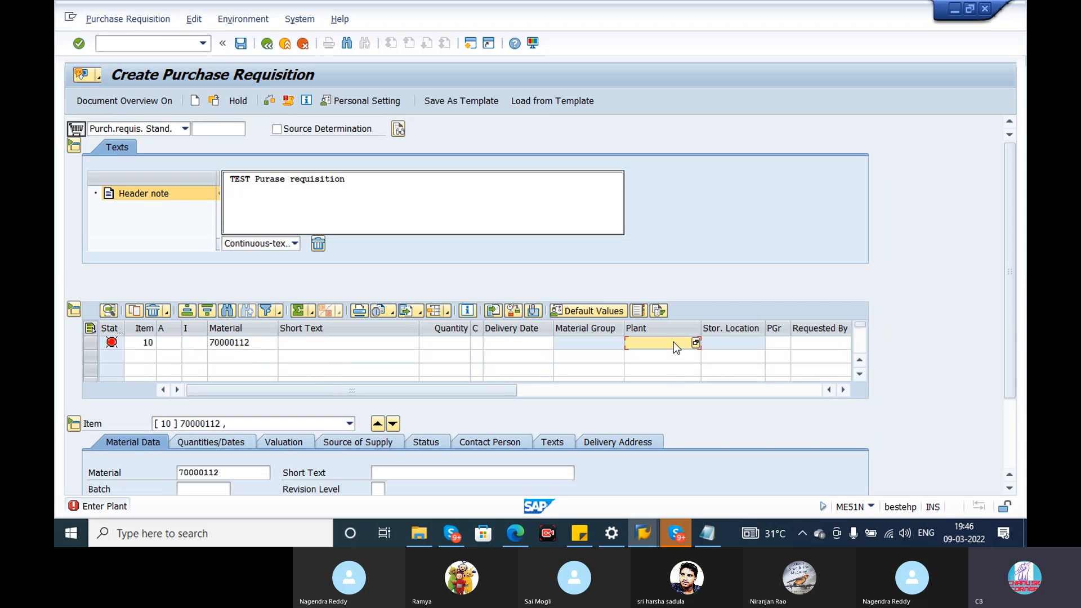
Assign plant CH09 to the item for material 70000112.
click(644, 343)
text(CH09)
key(Return)
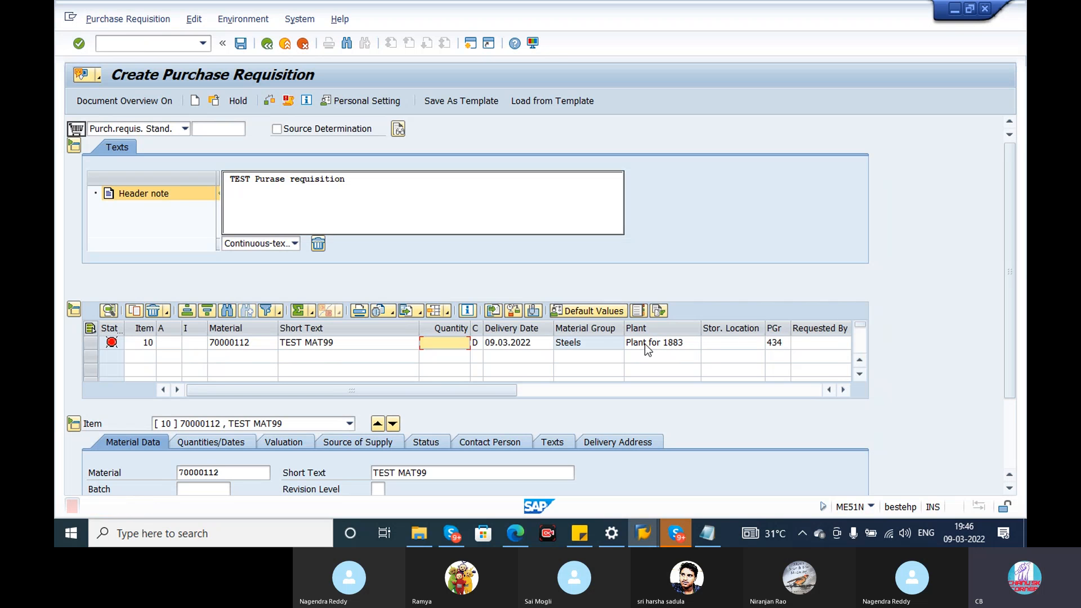
Review the account assignment categories available for item 10 without choosing one.
click(527, 342)
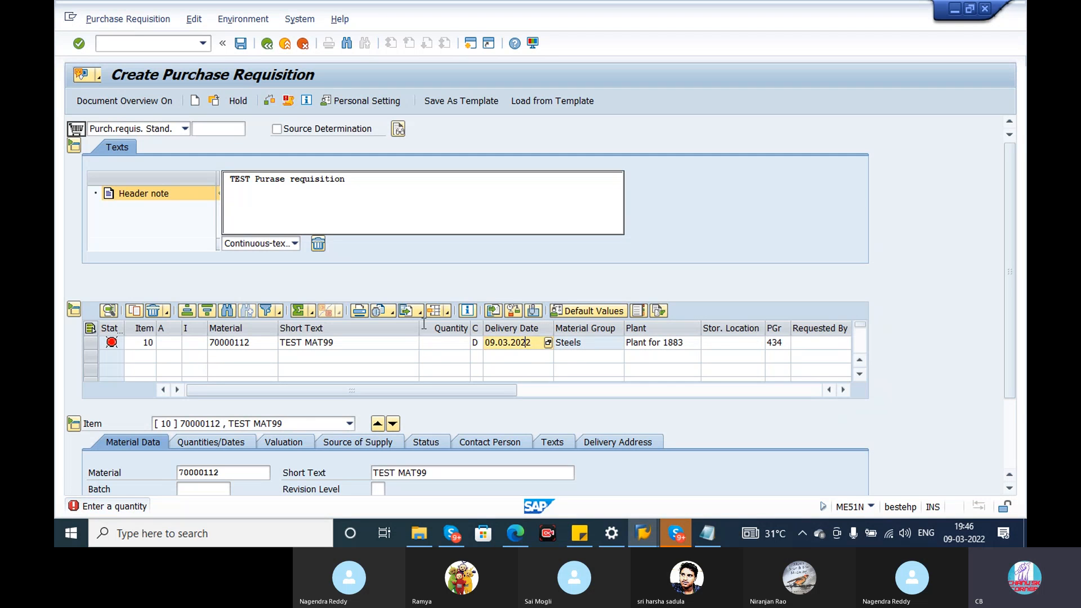
click(238, 353)
click(176, 341)
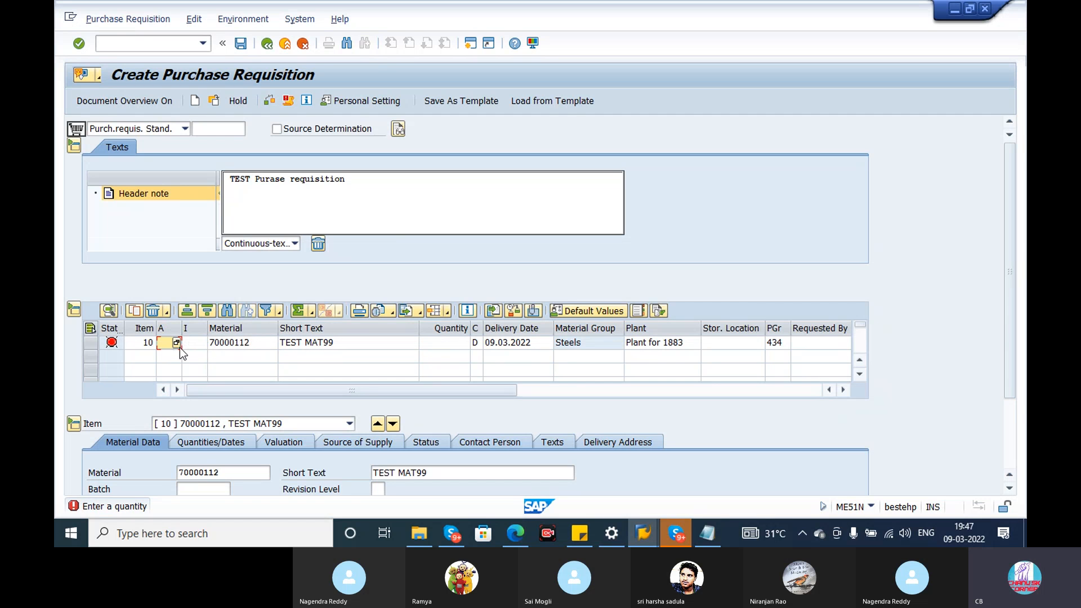
click(179, 344)
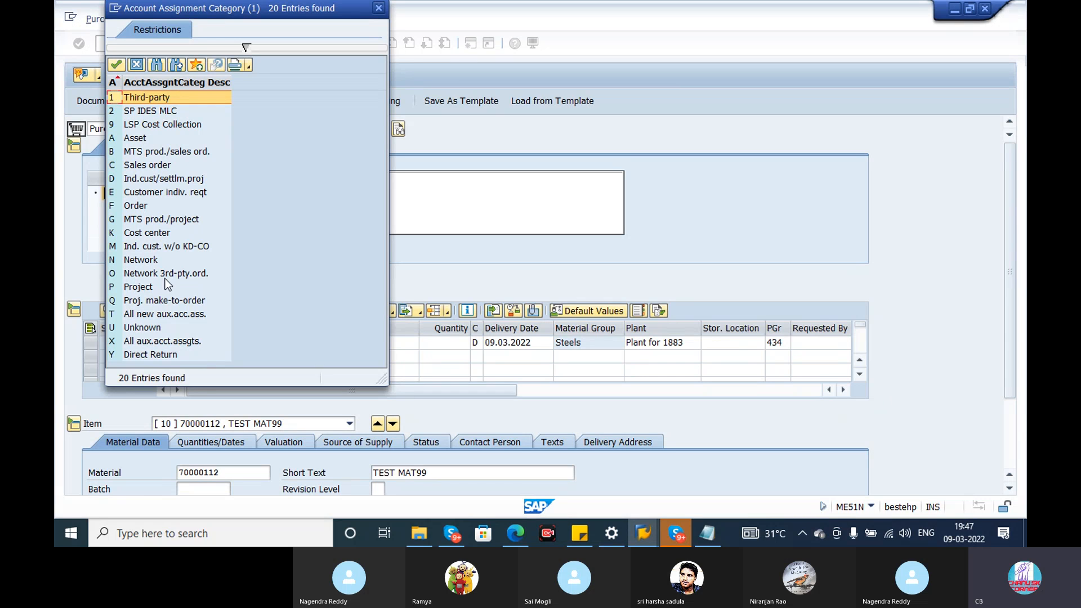
click(380, 9)
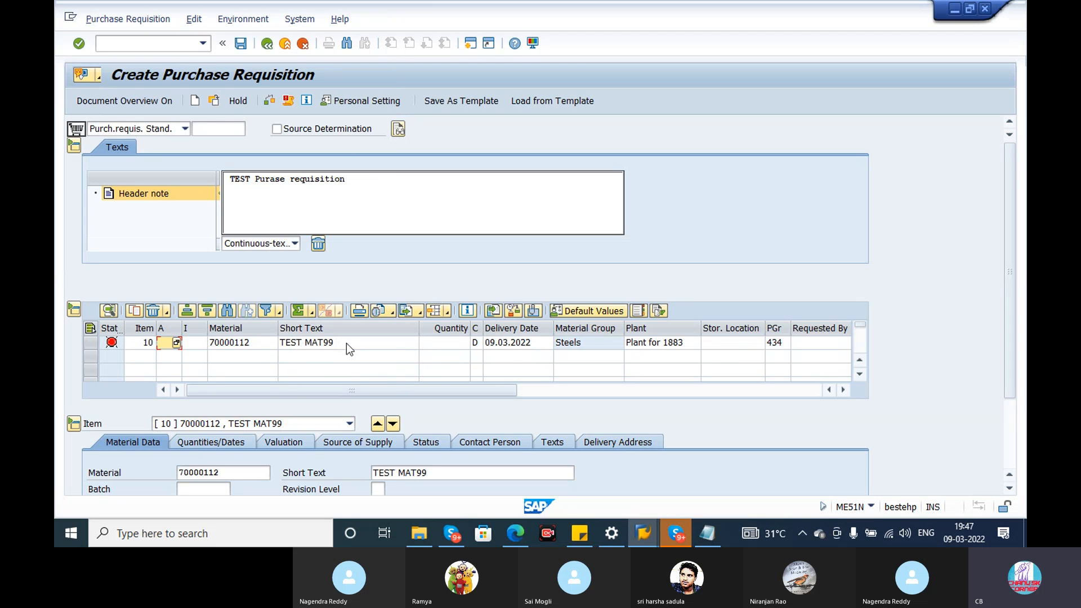
Review item 10's plant, storage location, purchasing group, requested-by and tracking number fields.
click(690, 342)
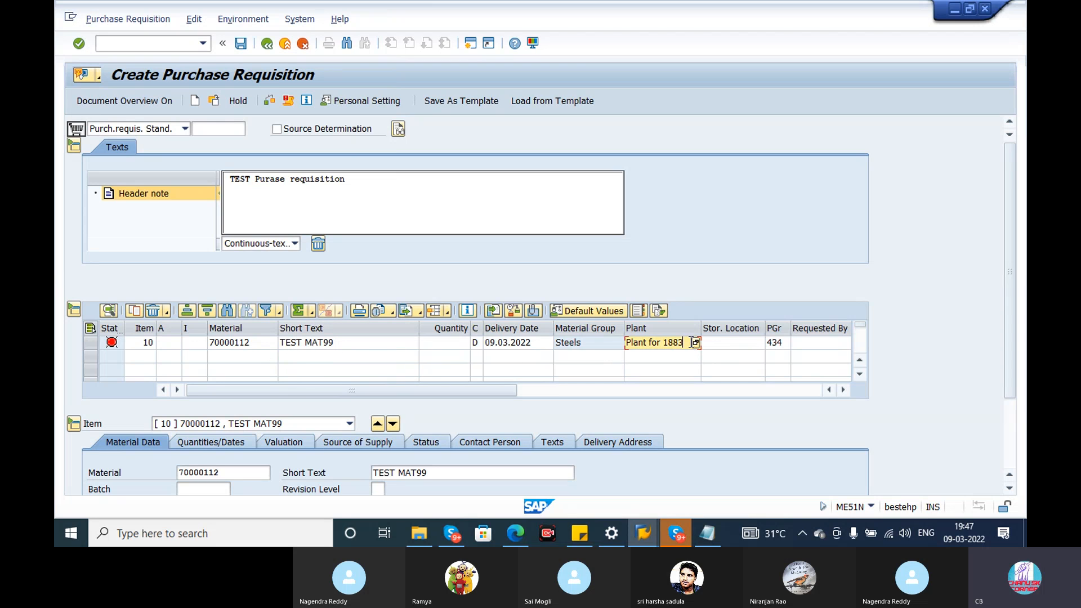
click(730, 344)
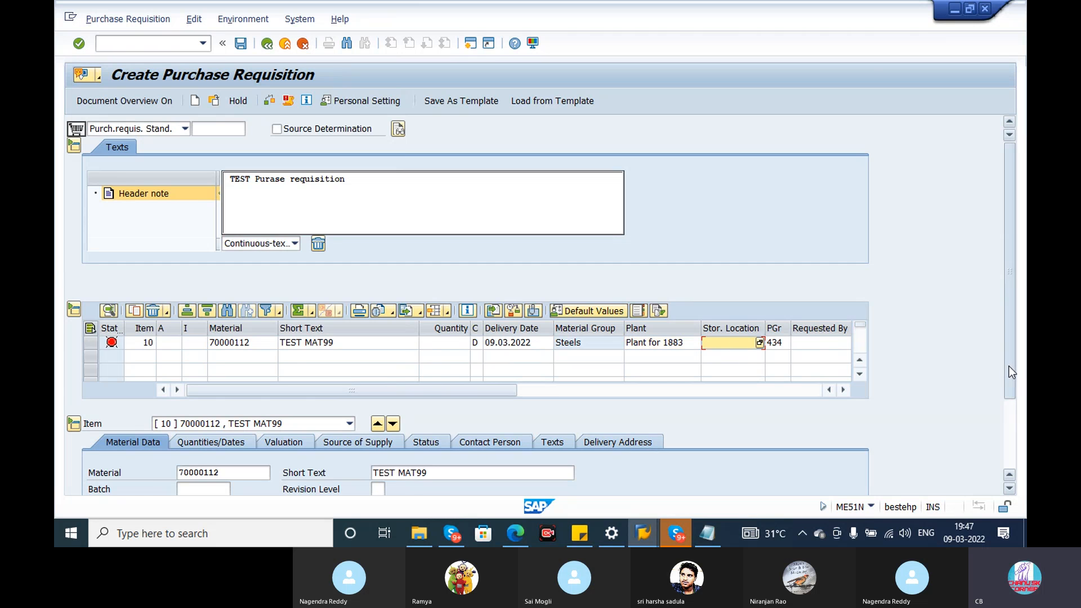
drag(1008, 366, 1008, 383)
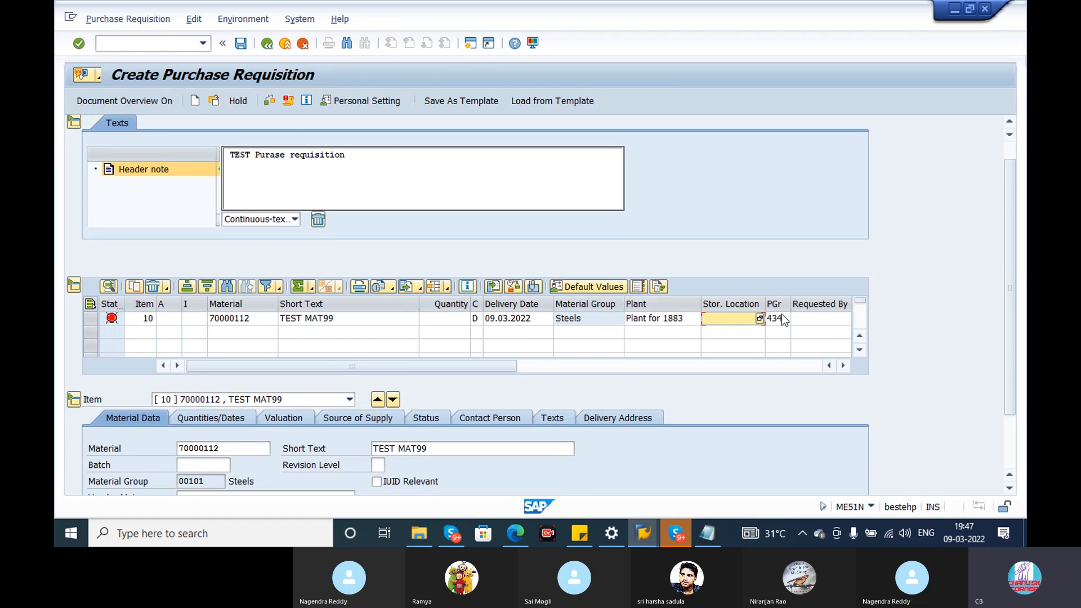
click(781, 316)
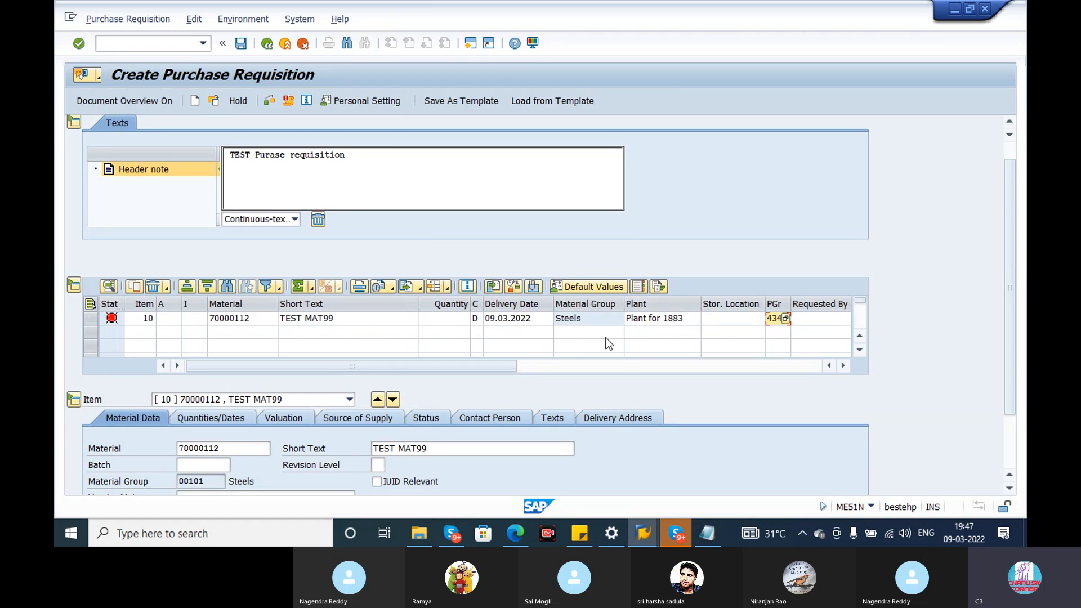
click(684, 320)
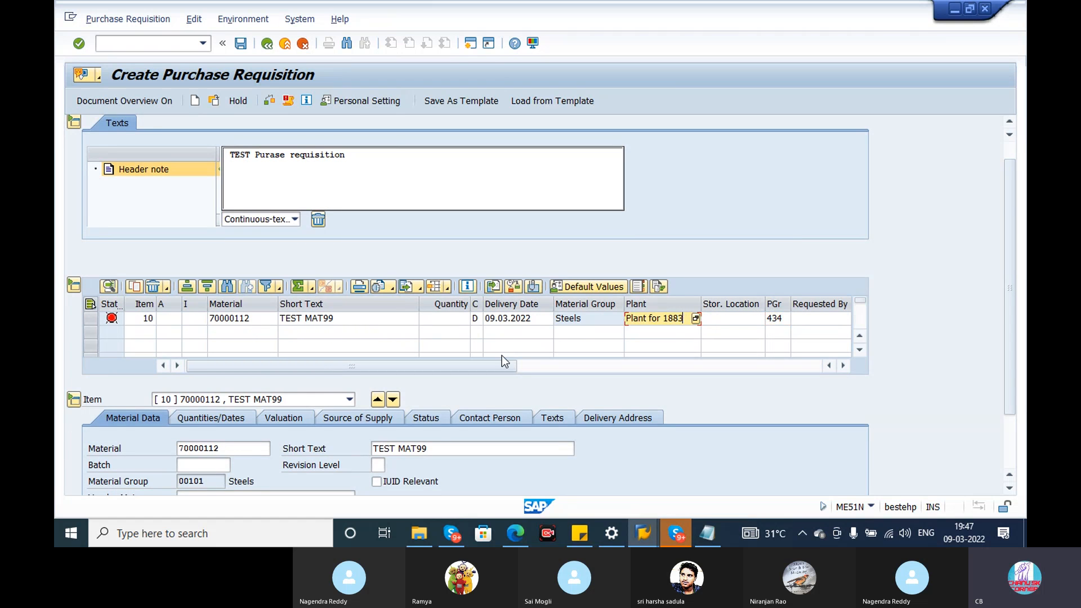
drag(494, 365, 670, 367)
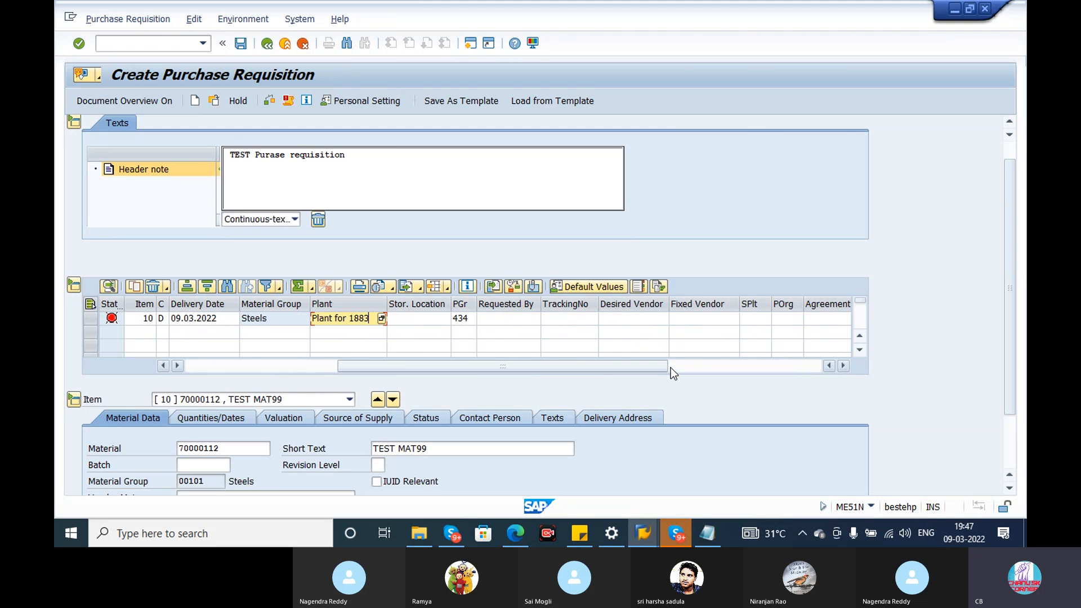
click(521, 318)
click(582, 315)
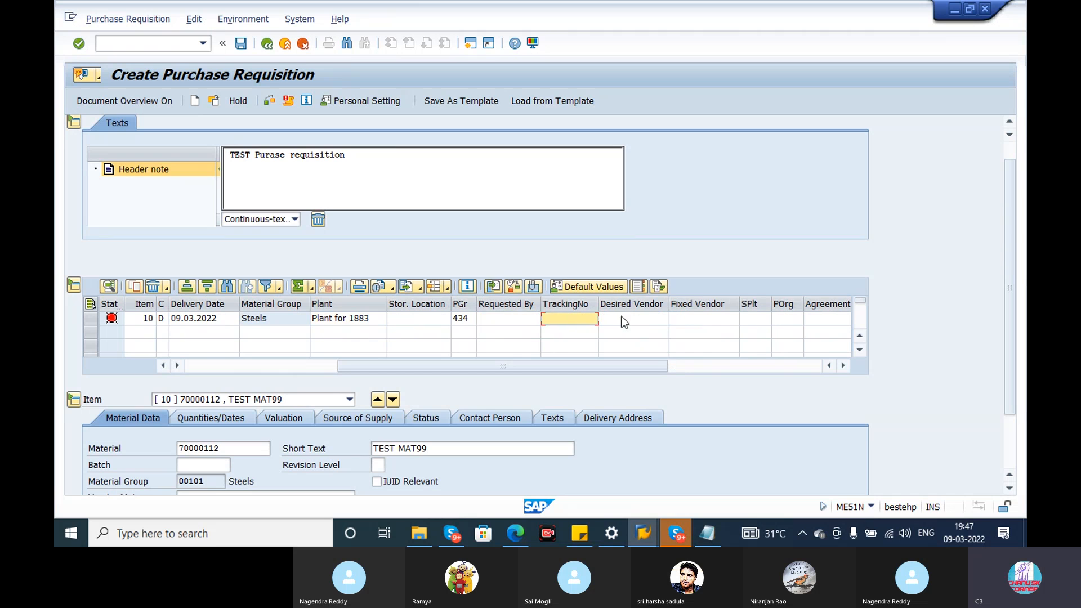
Search for vendors of company code CHSK and assign IBM PVT LTD, vendor 21, as the desired vendor for item 10.
click(628, 319)
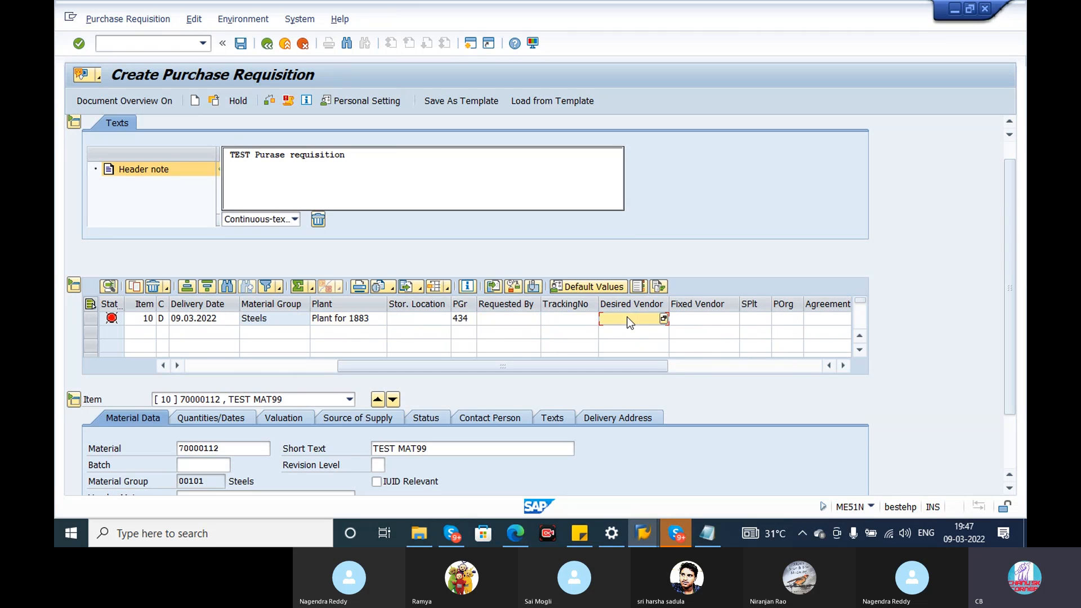
click(663, 318)
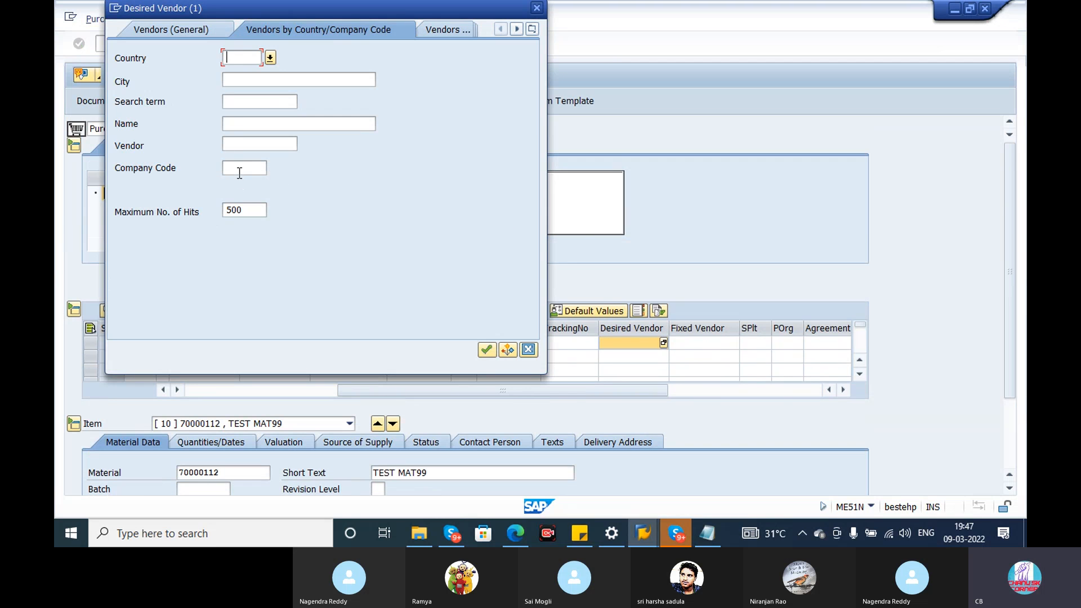
click(237, 168)
text(CH01)
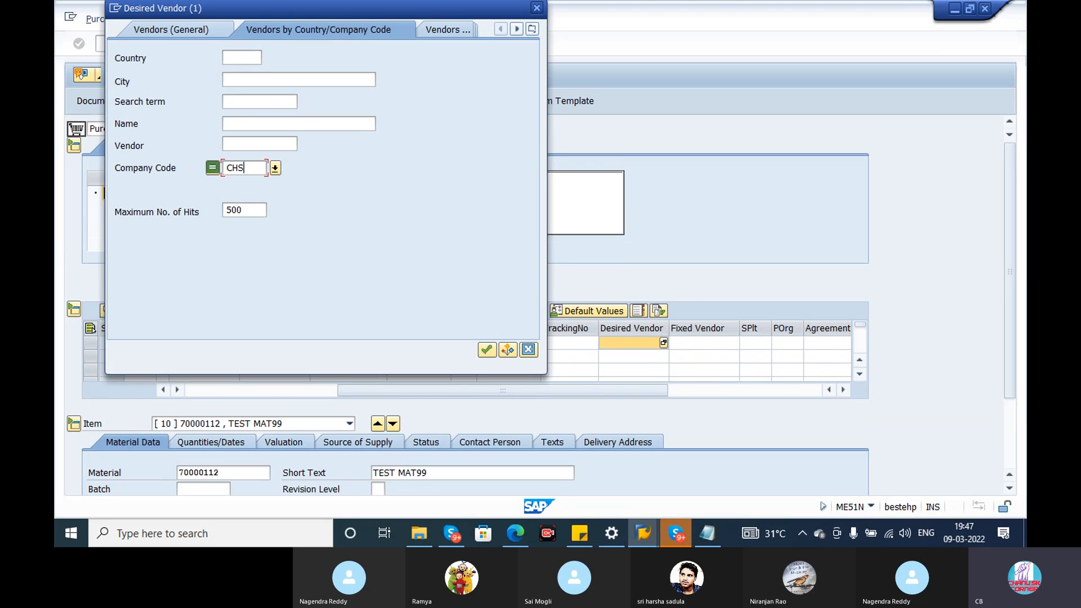
key(Return)
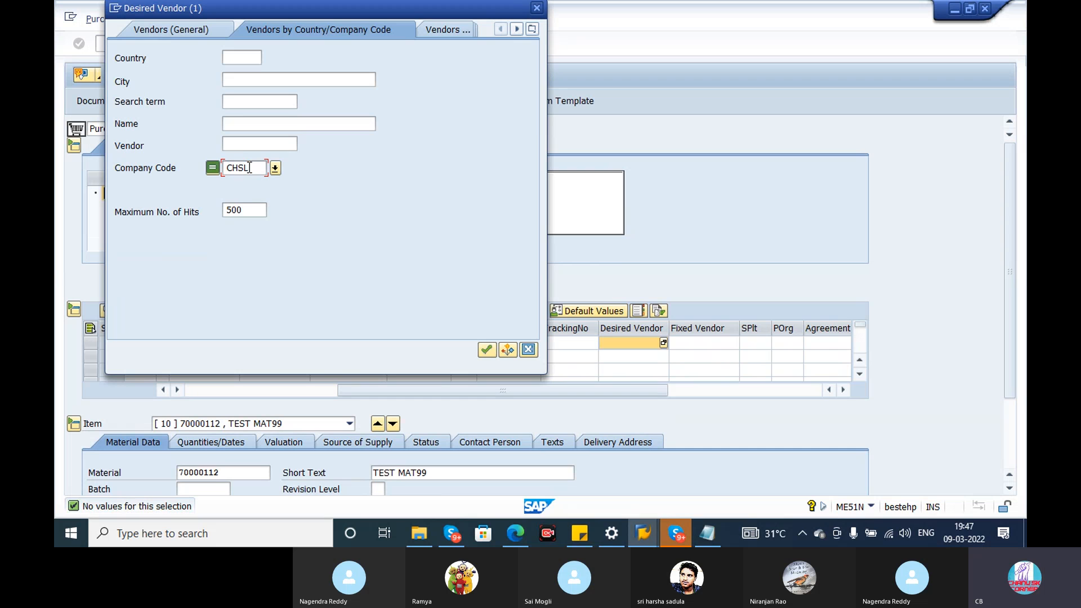
key(Return)
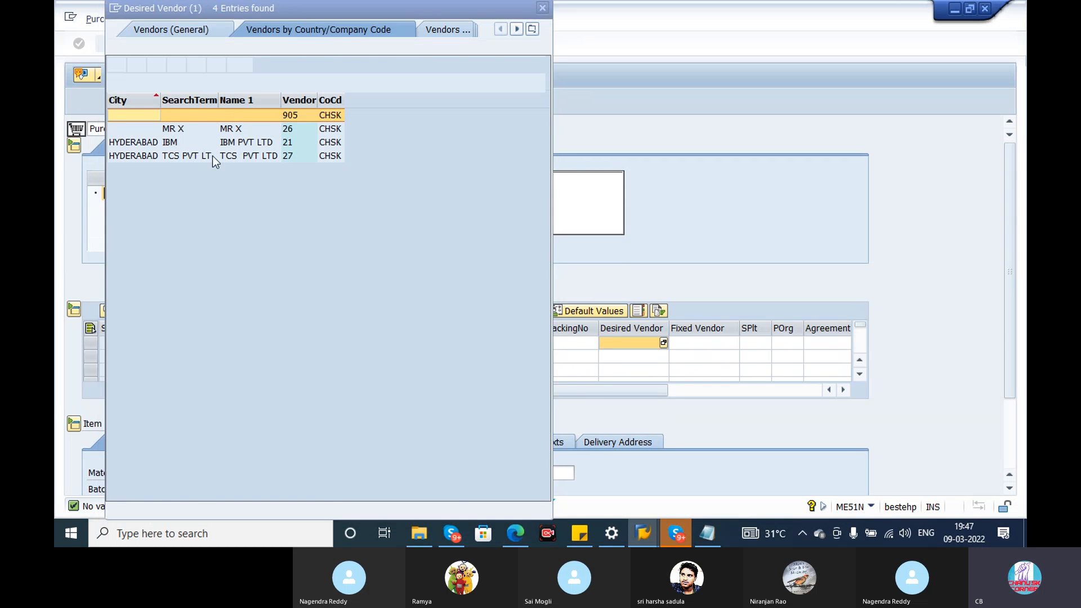
double_click(190, 154)
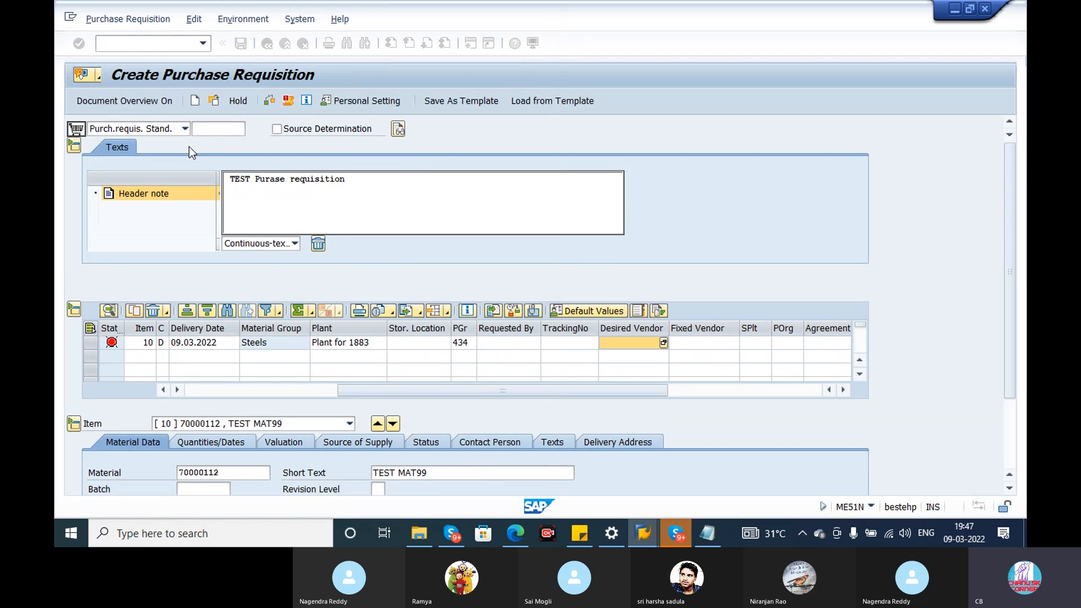
Set the purchasing organization of item 10 to CHPO.
click(697, 346)
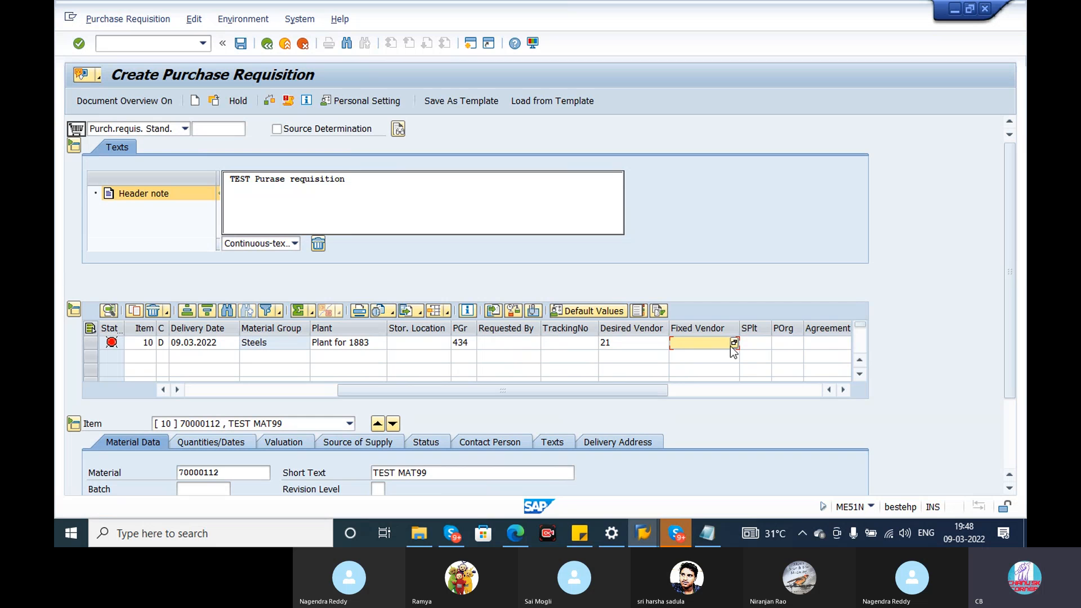
click(761, 347)
click(795, 346)
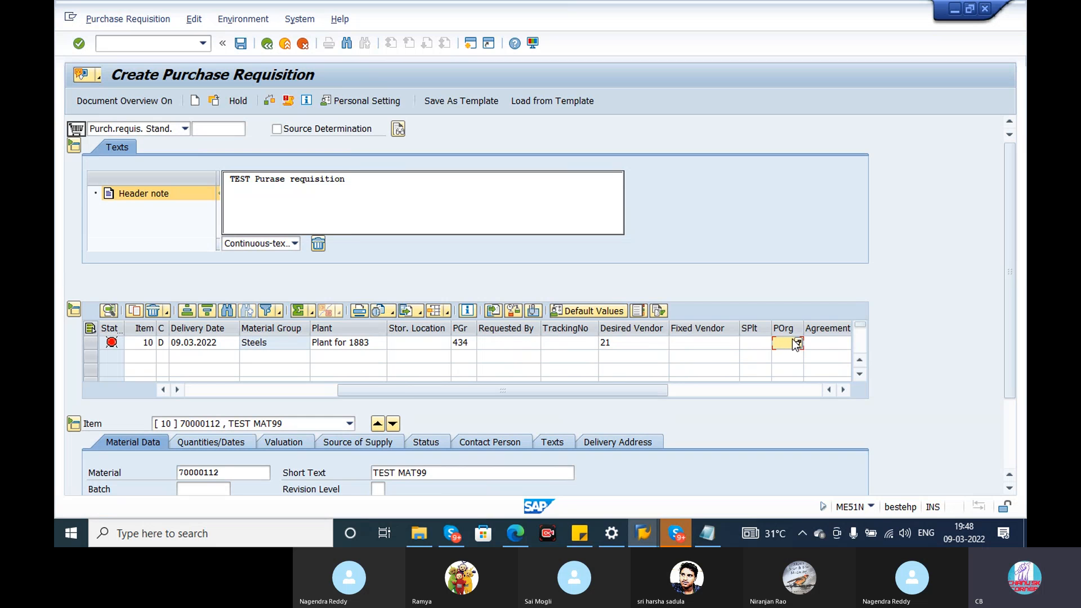
click(798, 342)
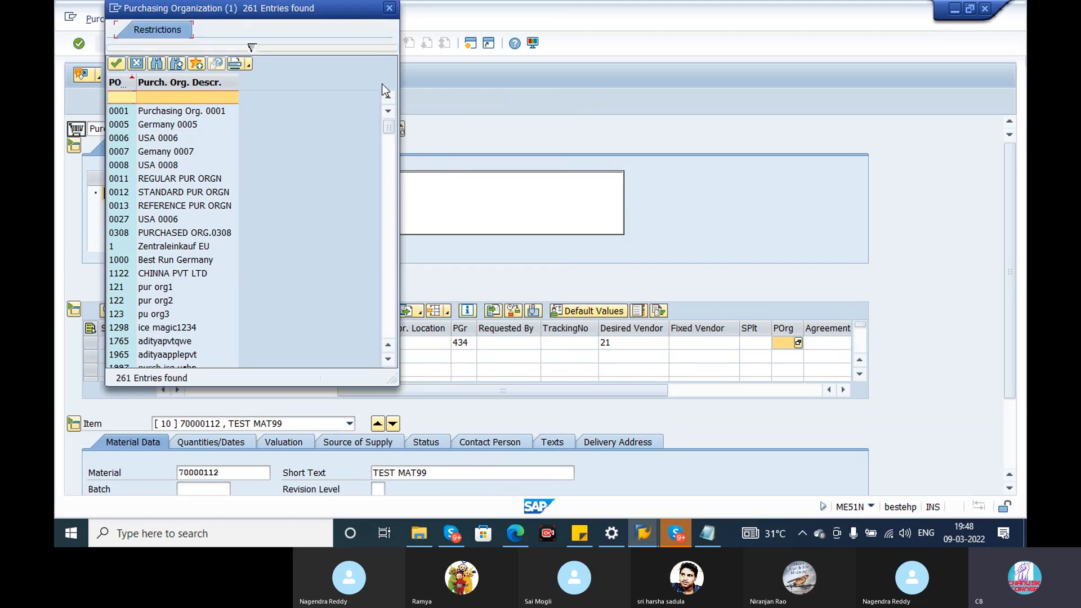
click(389, 8)
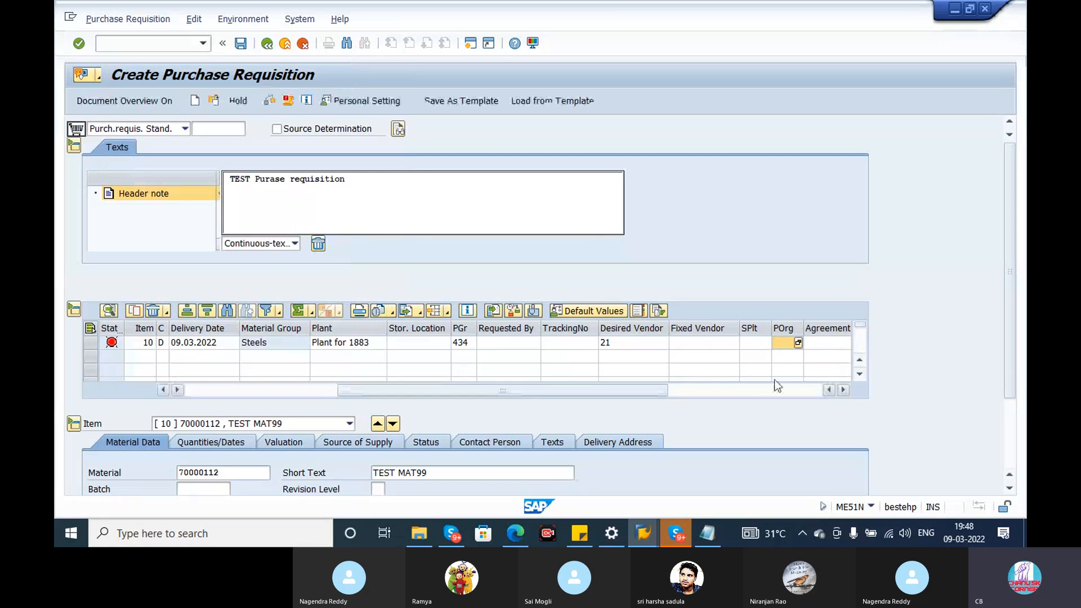
text(CH)
text(PO)
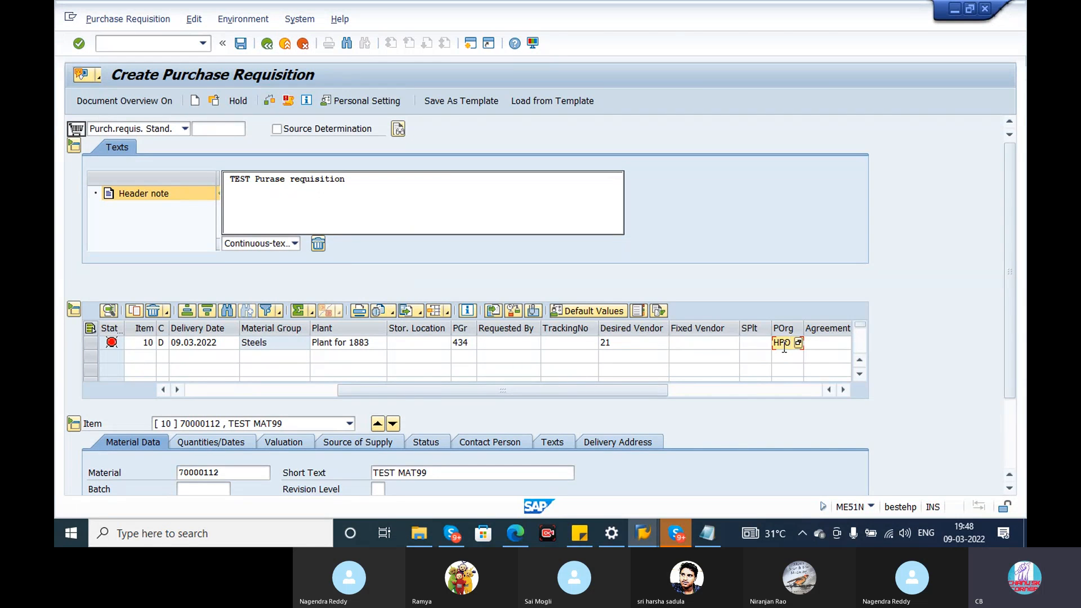
key(Tab)
key(Tab)
key(Tab)
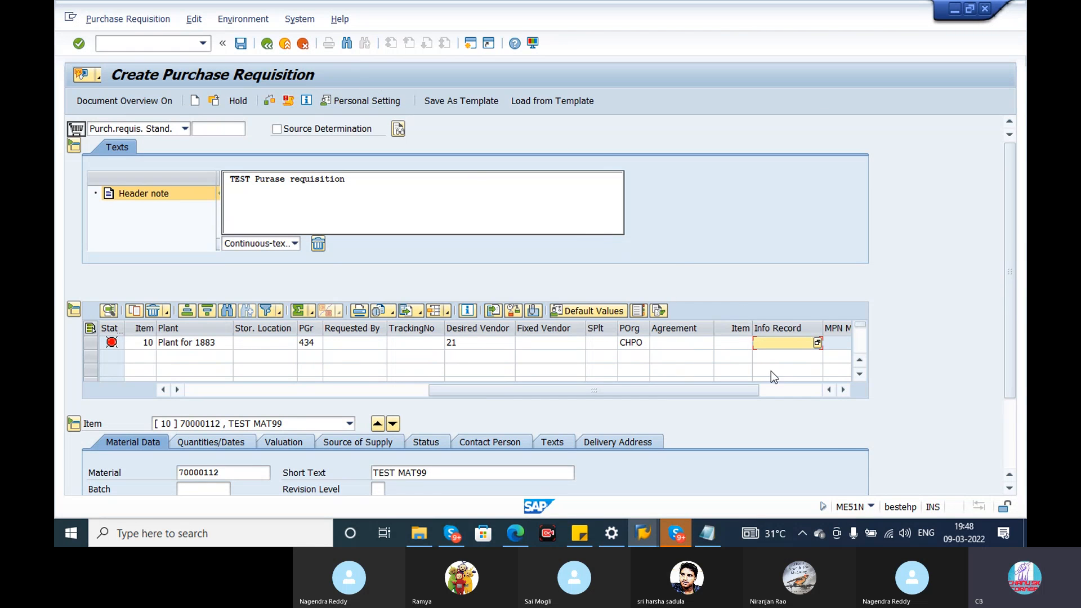
key(Return)
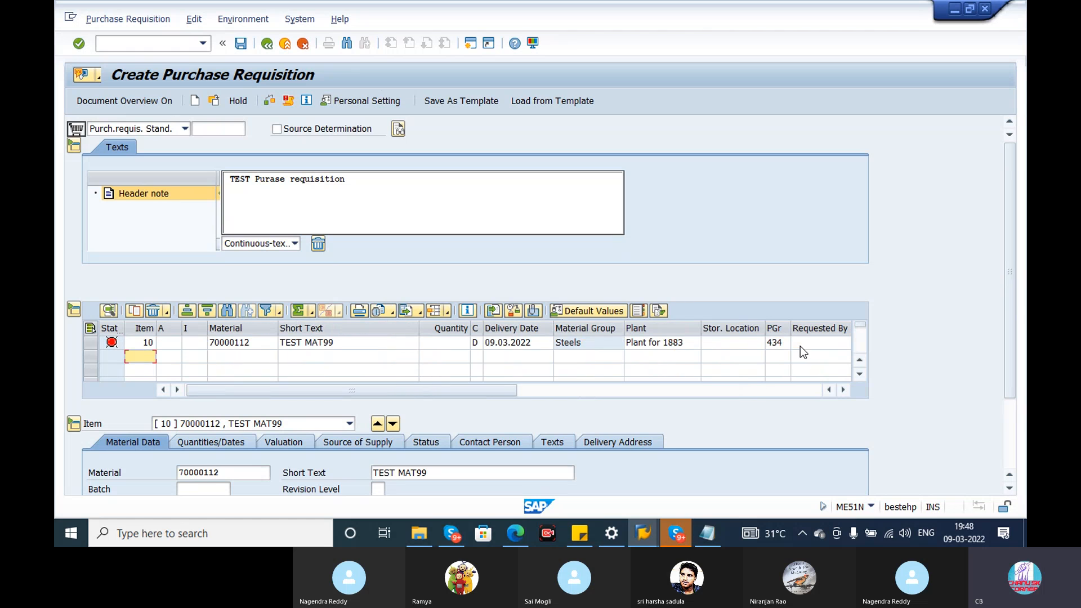
Look through the item overview columns up to MPN Material and the account assignment categories for item 10.
key(Tab)
key(Tab)
key(Tab)
key(Tab)
key(Tab)
key(Tab)
key(Tab)
key(Tab)
key(Tab)
key(Tab)
key(Tab)
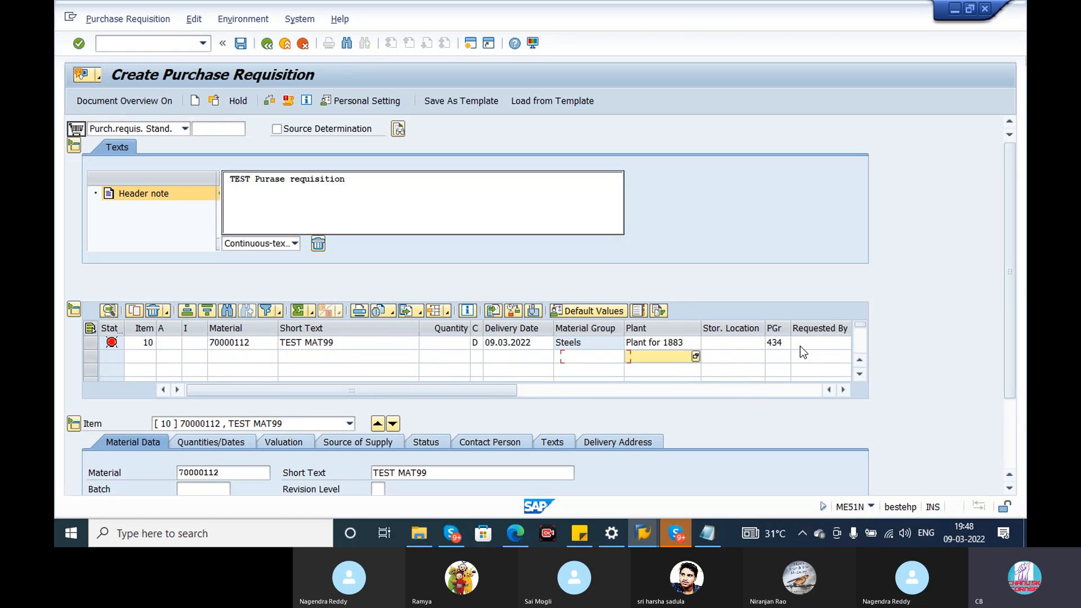
key(Tab)
key(Tab)
key(Tab)
key(Tab)
key(Tab)
key(Tab)
key(Tab)
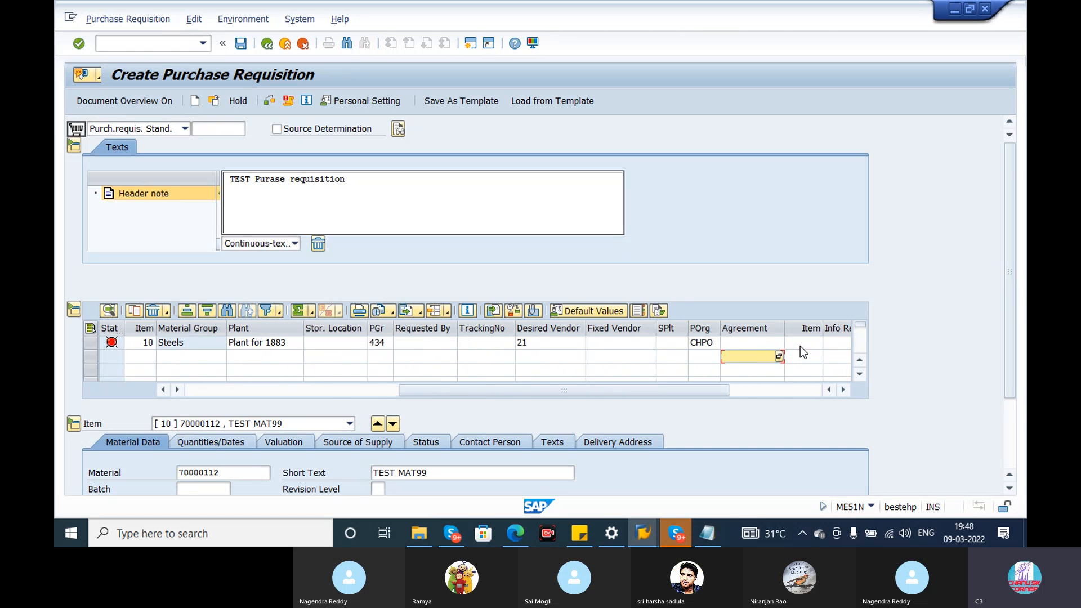
key(Tab)
key(Tab)
key(Tab)
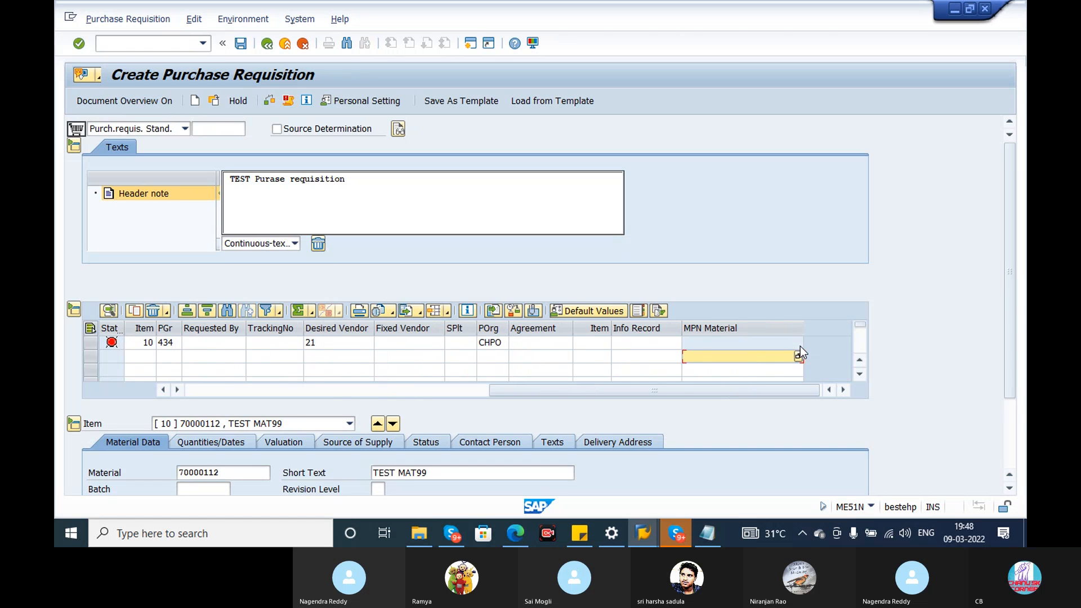
drag(529, 393, 99, 365)
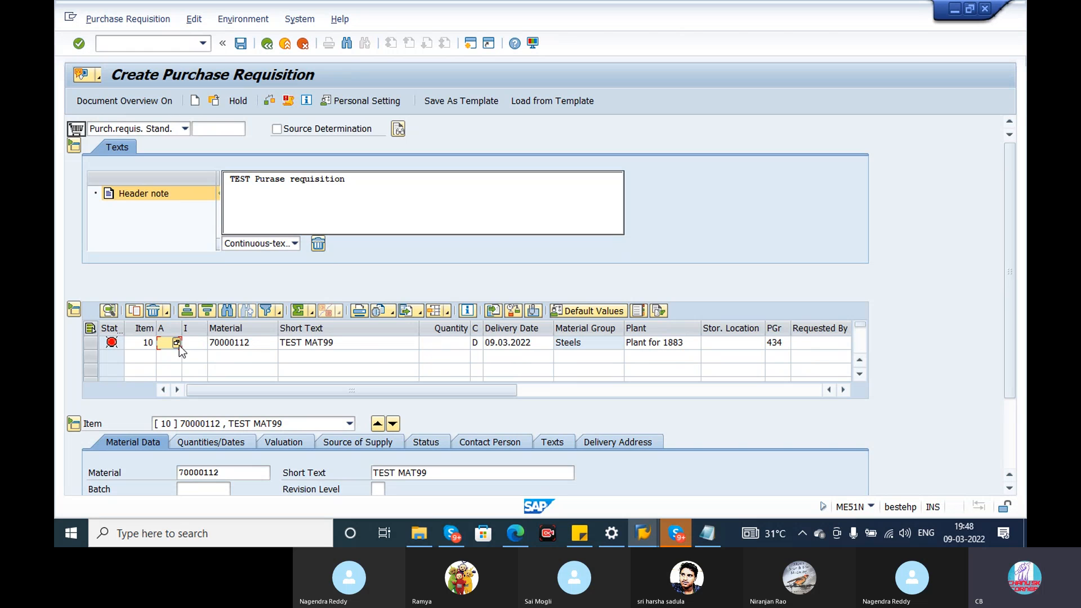
click(178, 344)
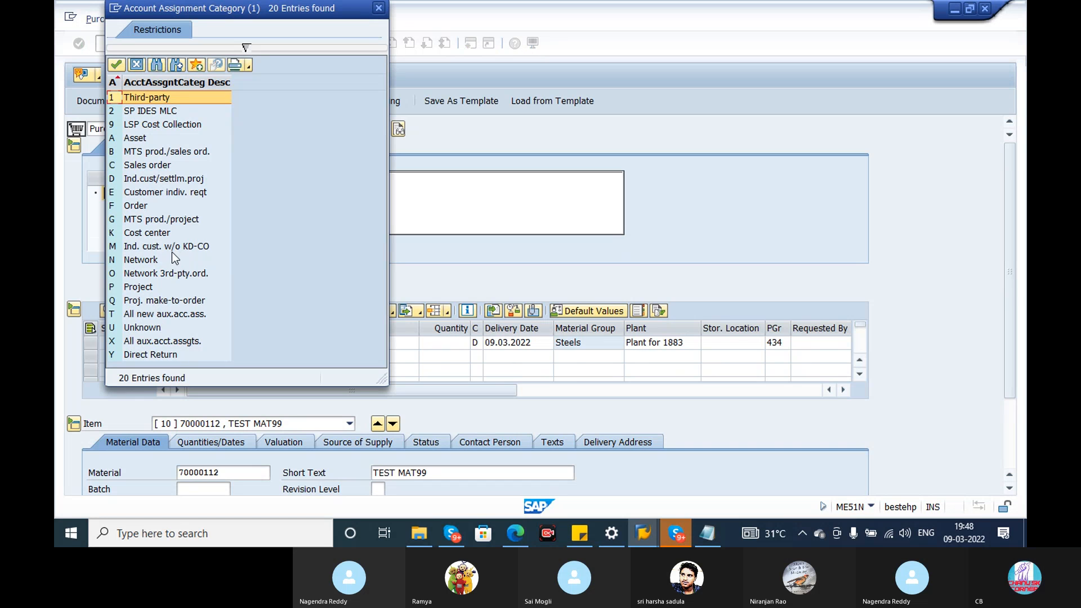
click(377, 9)
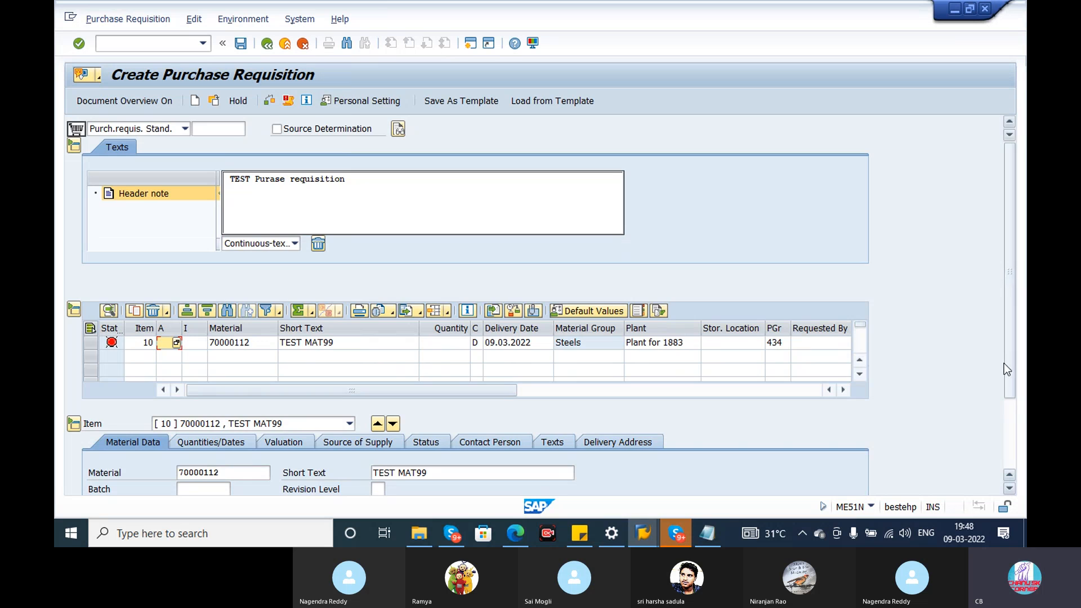
Examine item 10's material data: material, batch, material group, vendor material, short text and revision level.
drag(1006, 365, 1007, 421)
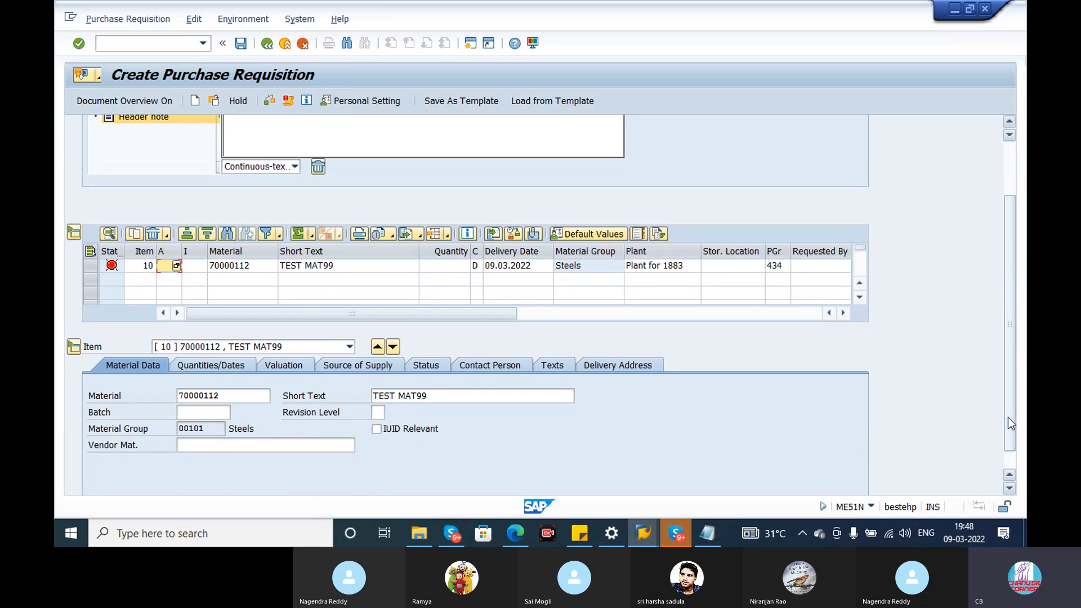
click(220, 395)
drag(220, 398, 146, 397)
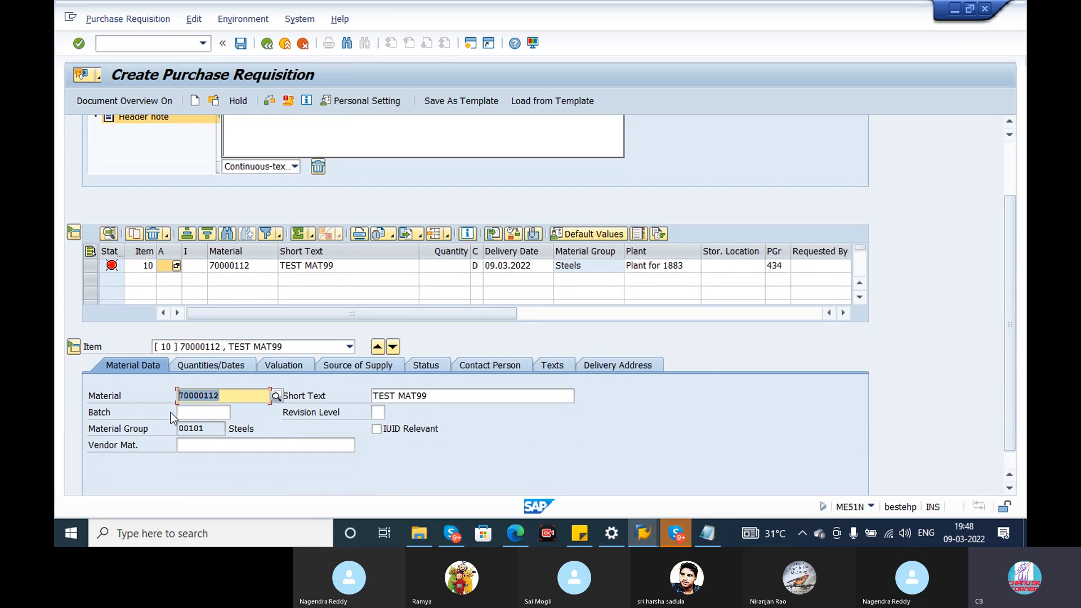
click(198, 414)
double_click(209, 429)
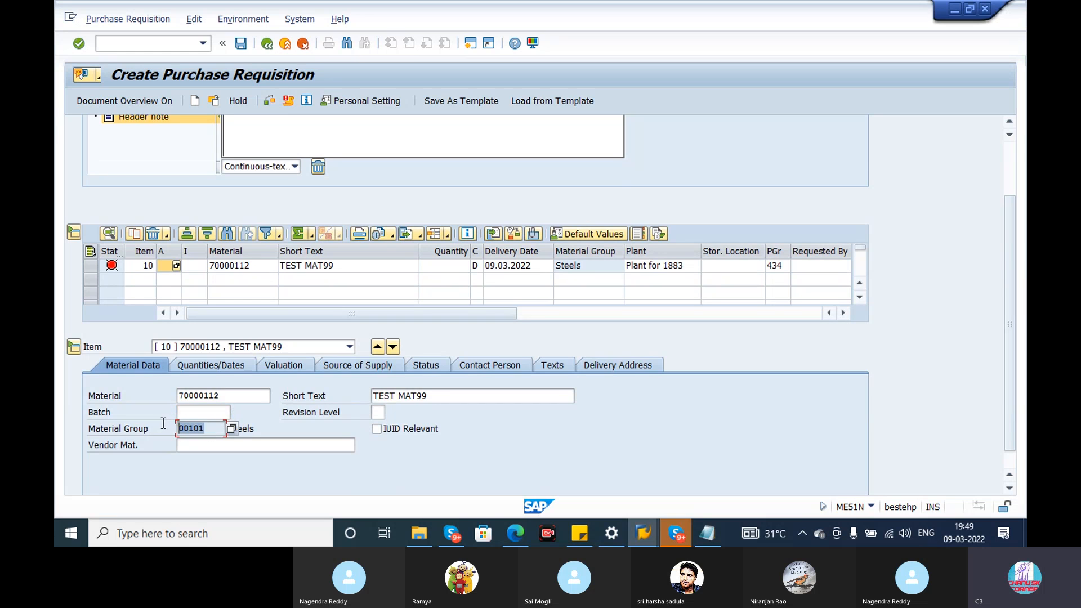
click(202, 446)
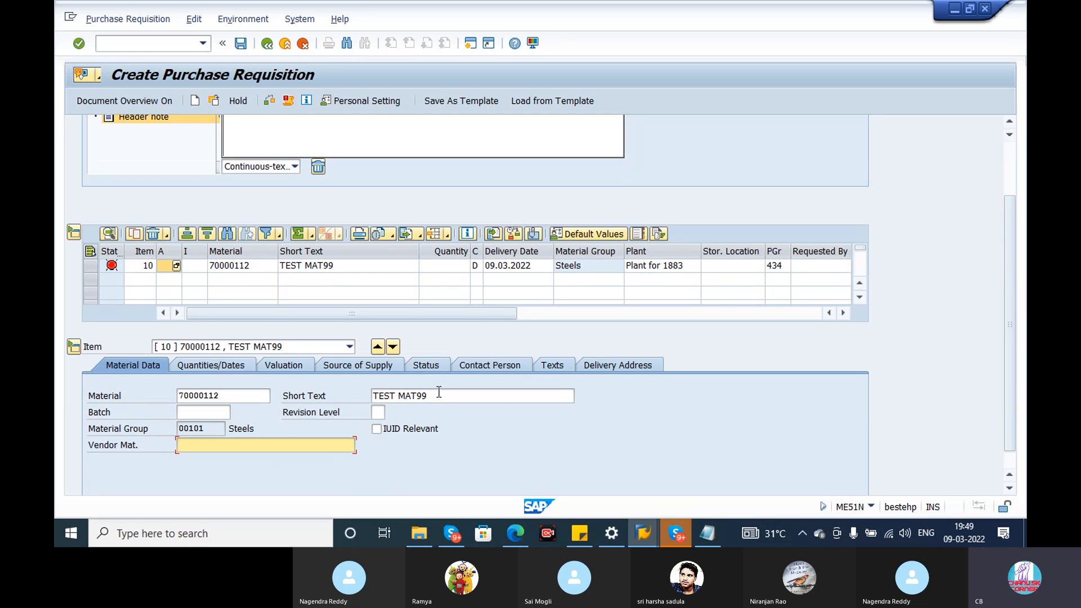
drag(438, 392, 357, 382)
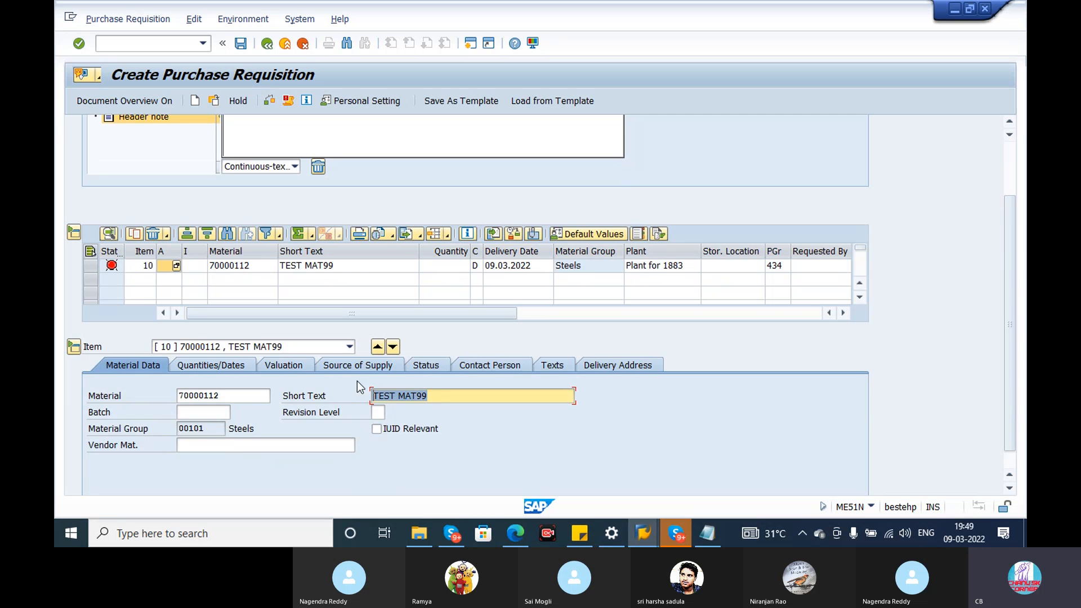
click(380, 413)
Set the quantity of item 10 to 20.
click(225, 370)
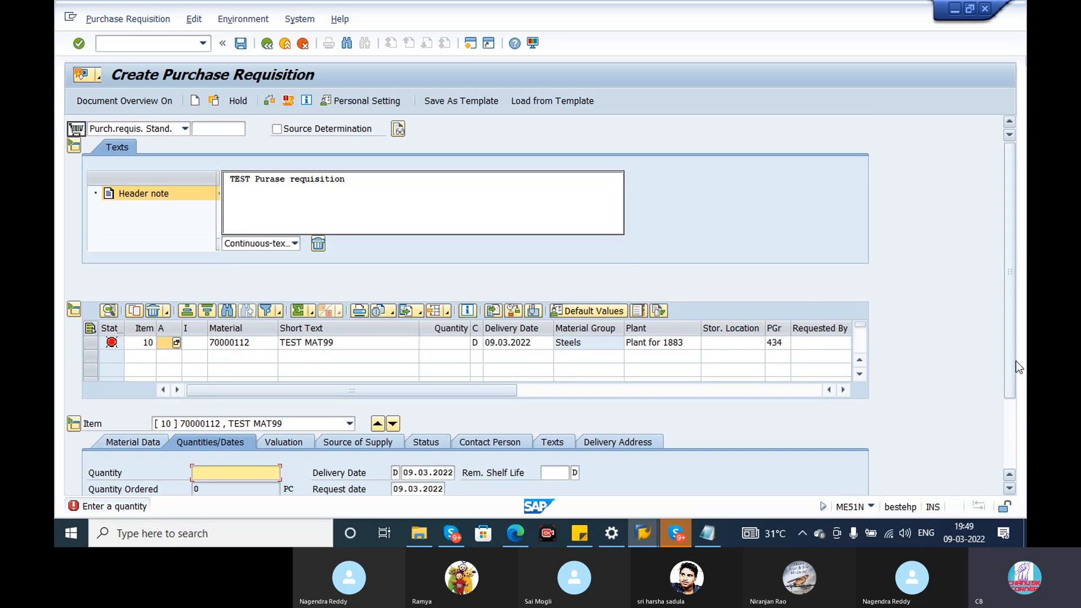
click(435, 342)
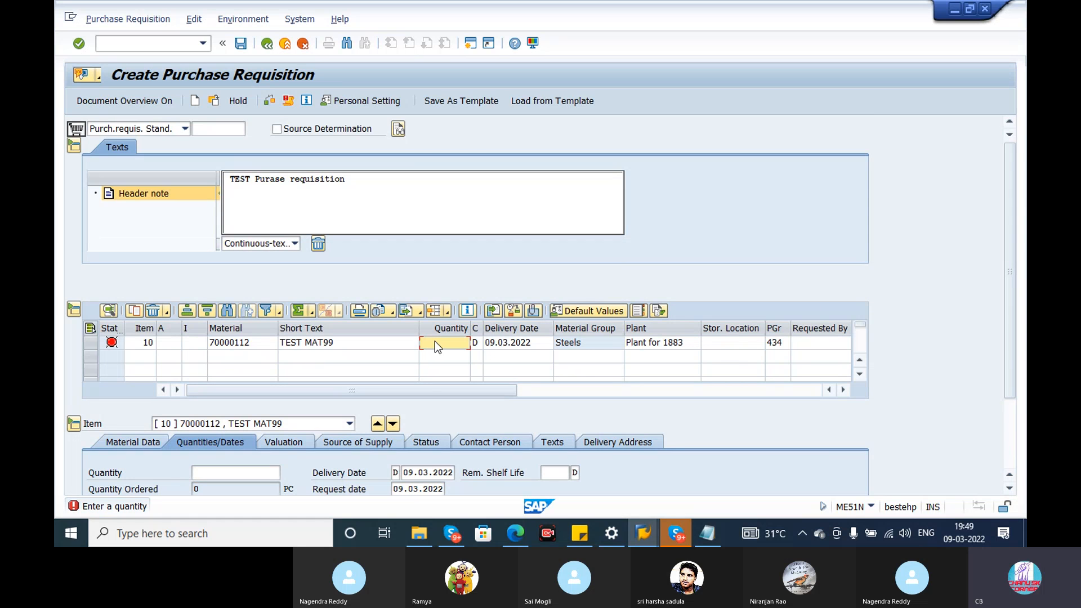
text(20)
key(Return)
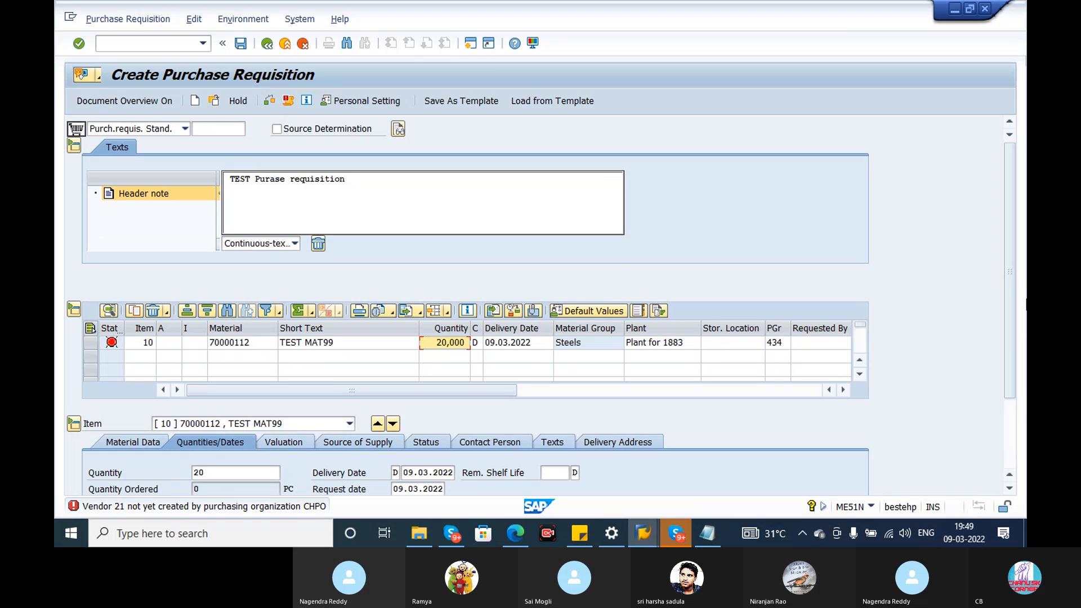
Clear the desired vendor of item 10 in the item overview.
drag(494, 386, 612, 382)
click(668, 341)
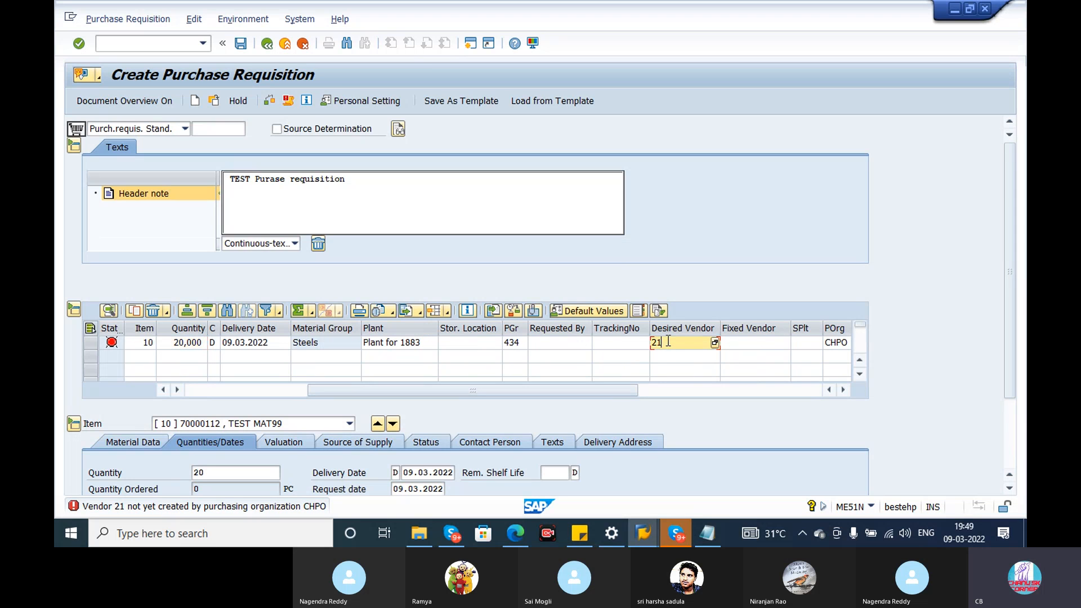
key(BackSpace)
key(BackSpace)
key(Return)
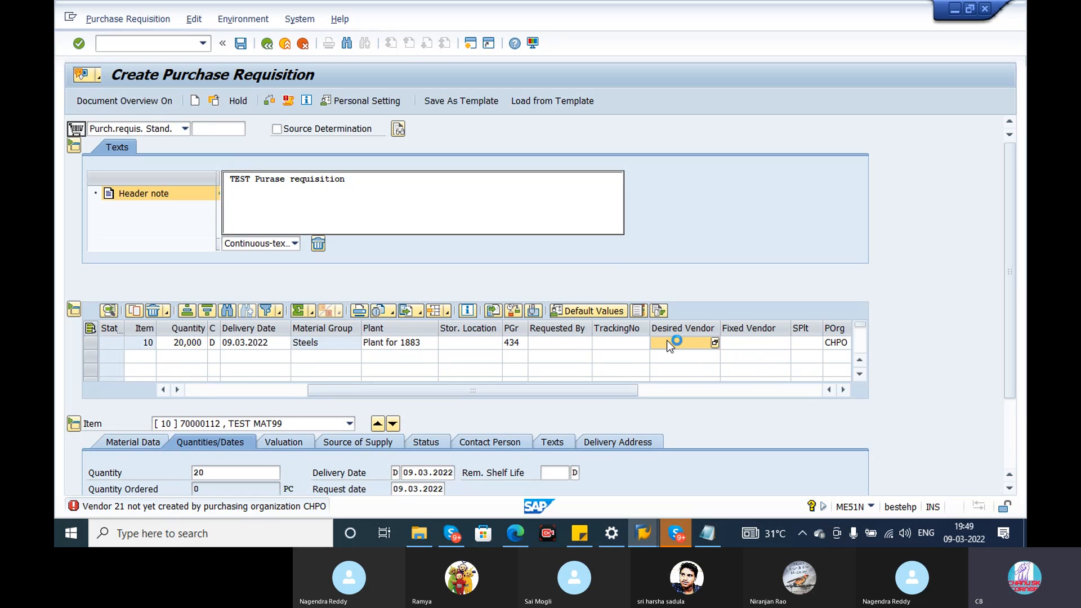
Review item 10's quantity and open quantity, and mark the item as Closed.
drag(1004, 353, 1011, 404)
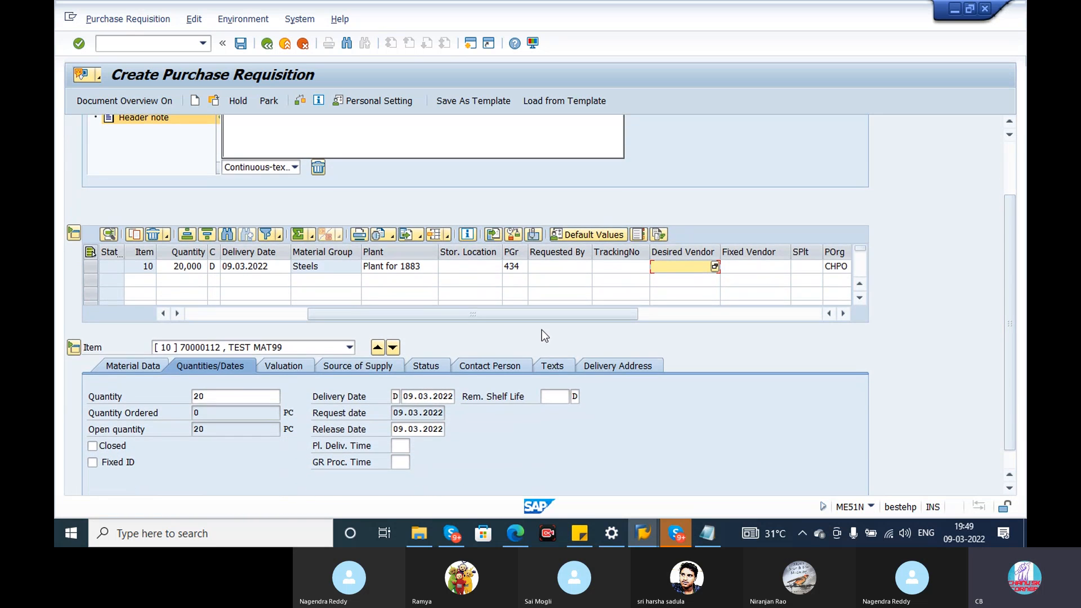
click(228, 390)
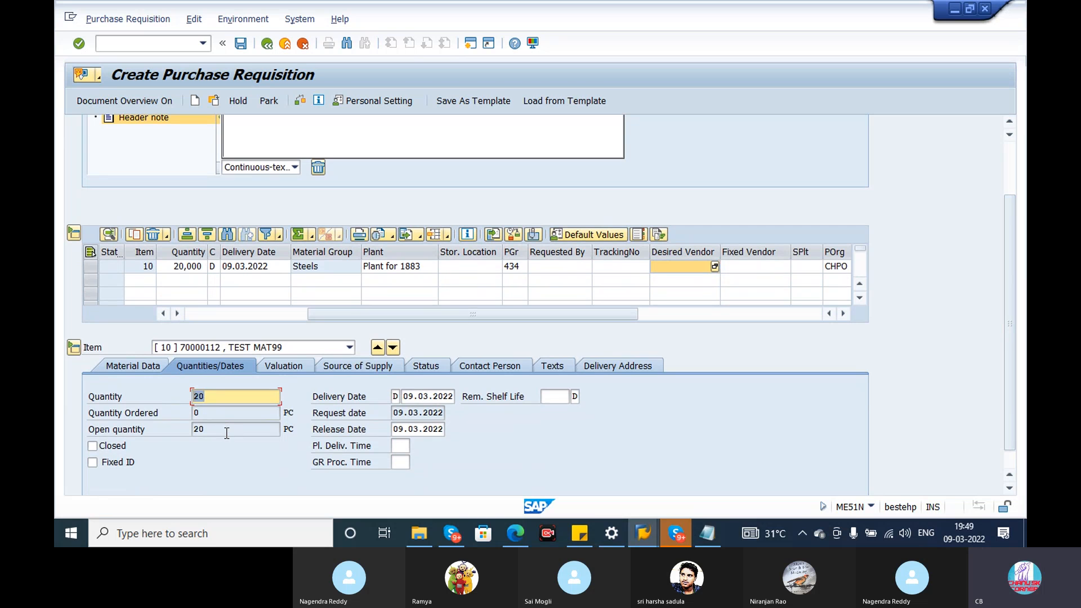
click(206, 434)
double_click(206, 434)
click(94, 446)
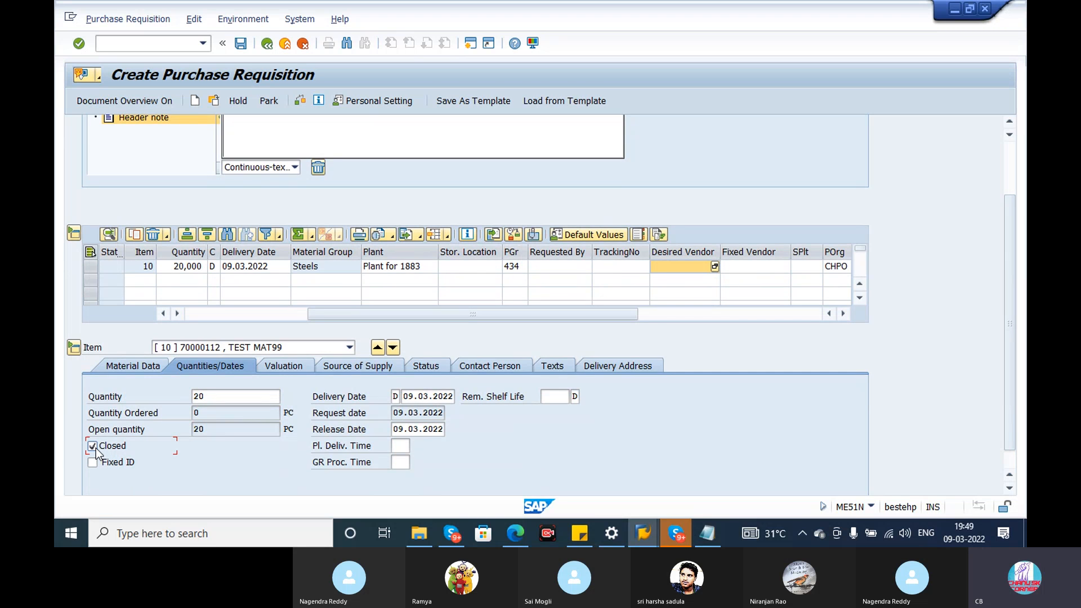
Examine item 10's quantity, delivery date, request date and planned delivery time.
drag(238, 397, 180, 396)
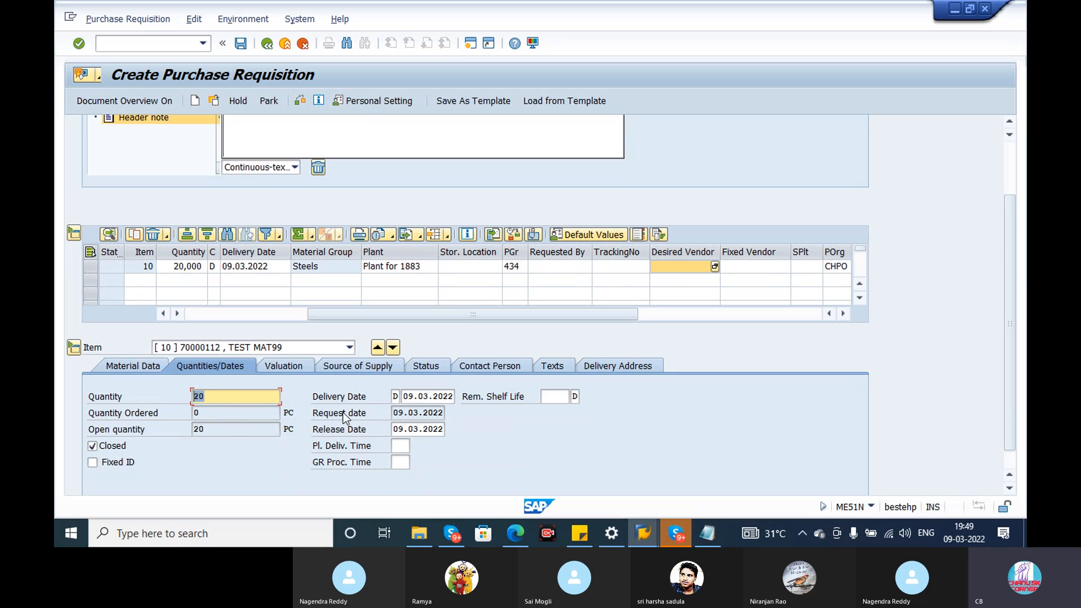
click(403, 397)
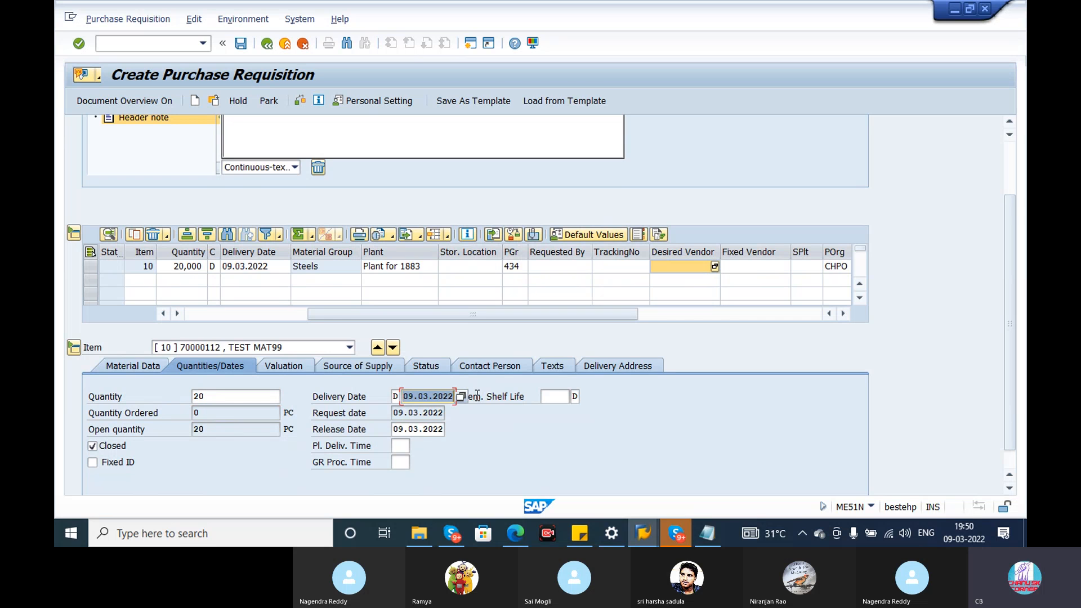
drag(394, 415, 478, 423)
click(402, 445)
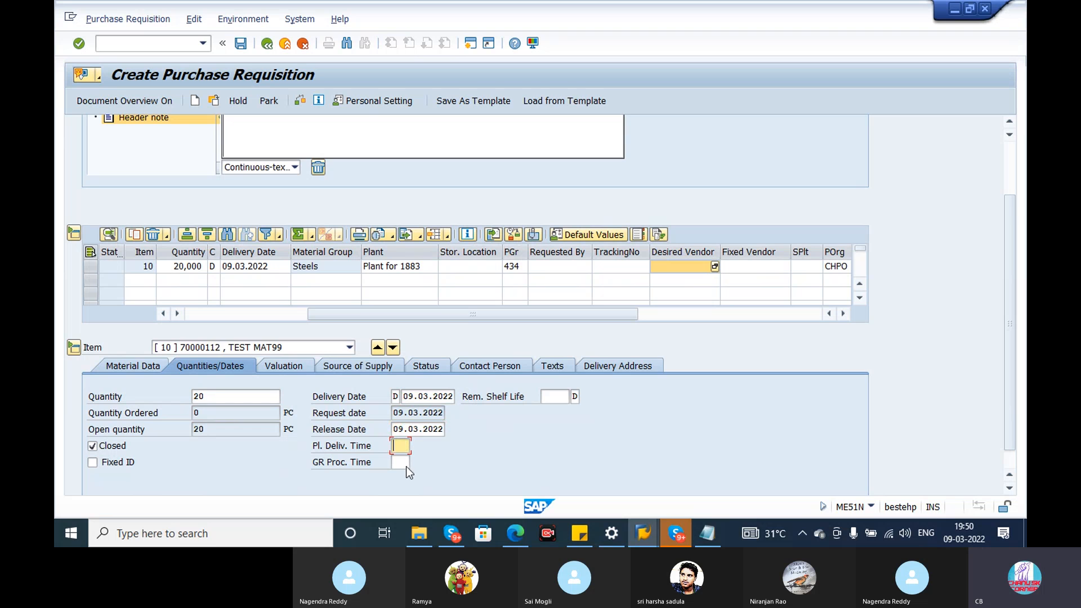
click(373, 448)
click(401, 446)
Examine item 10's valuation data: promotion, goods receipt, invoice receipt and non-valuated goods receipt settings.
click(293, 371)
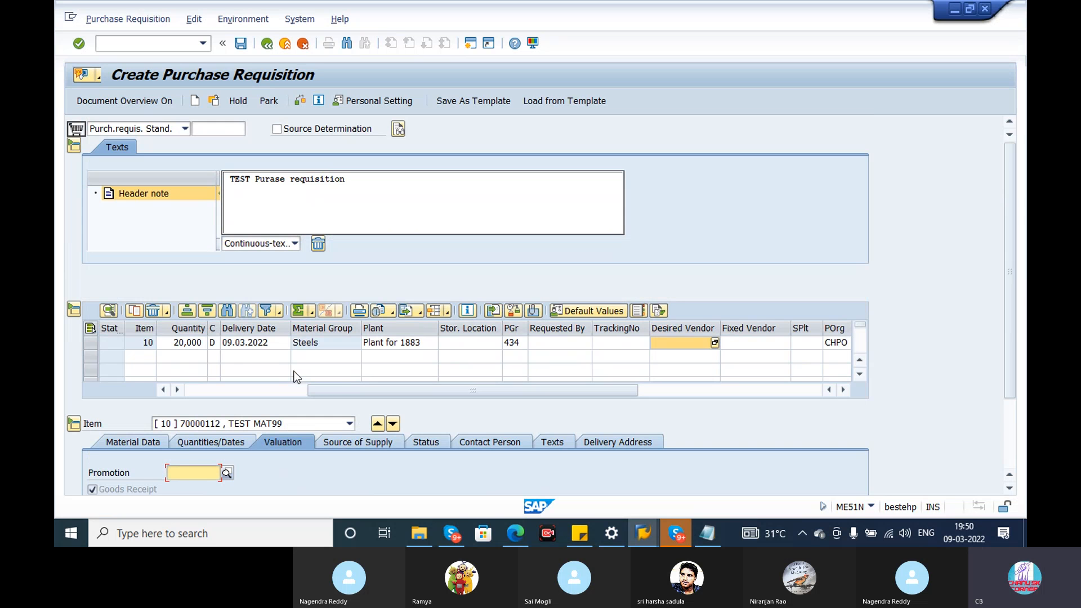
drag(1012, 354, 1012, 415)
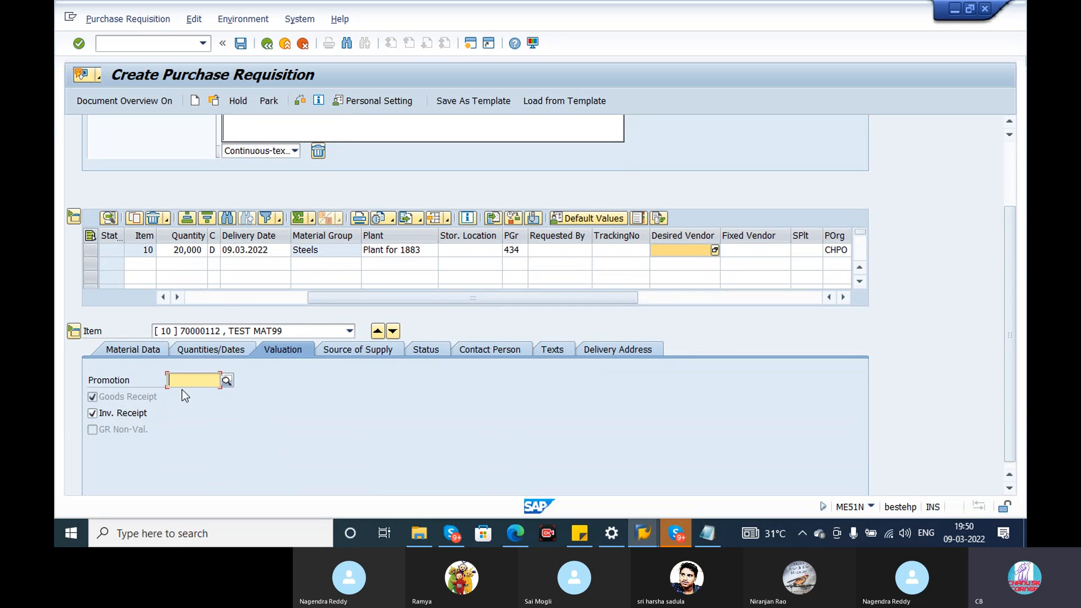
click(282, 249)
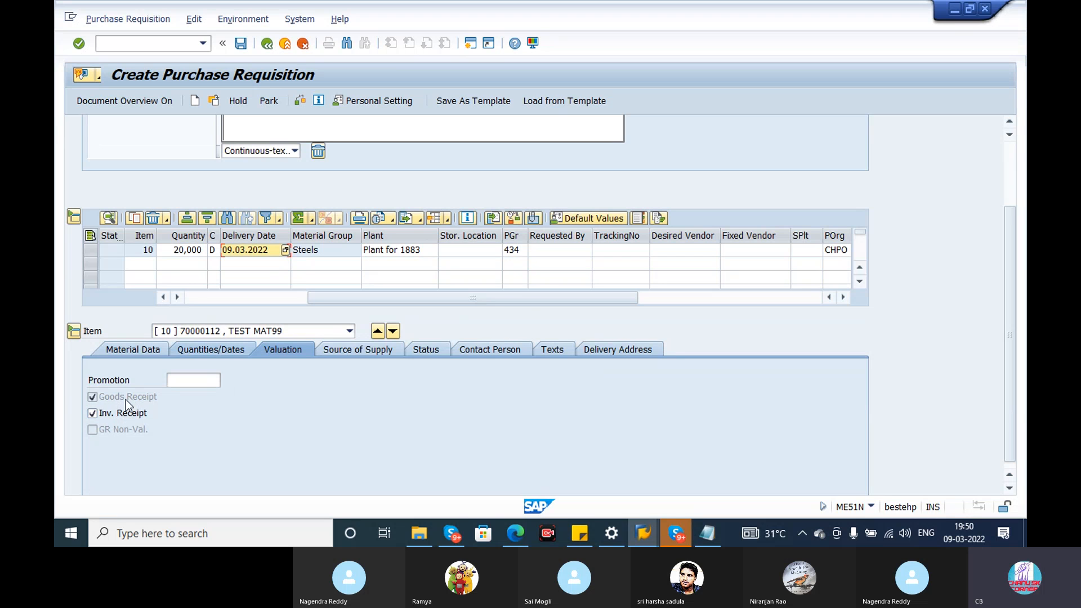
click(93, 402)
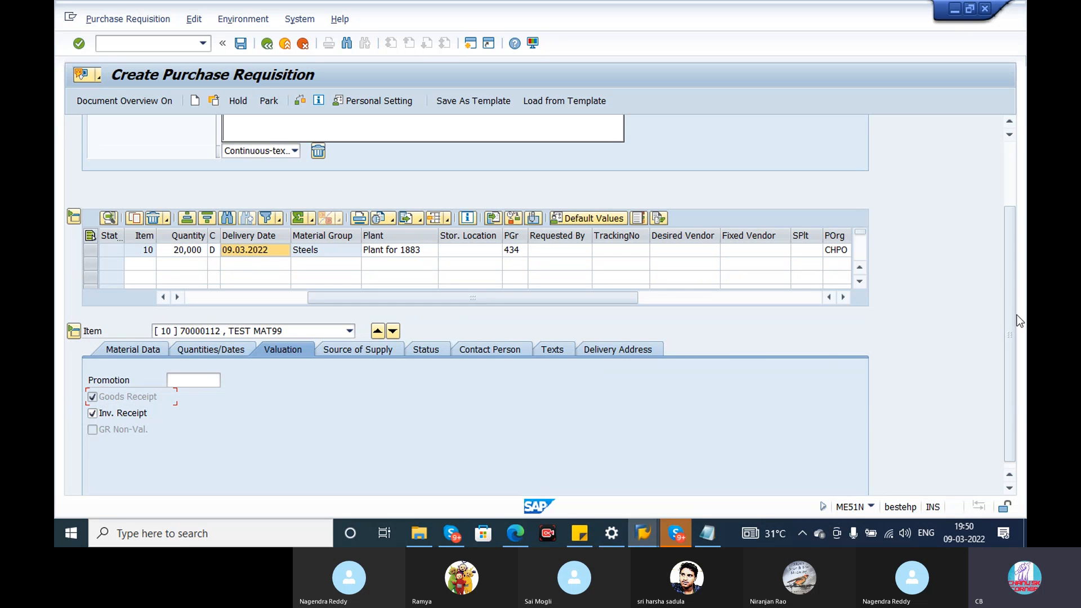
Look up the account assignment categories and set item 10's category to F (Order).
scroll(1018, 305, up, 3)
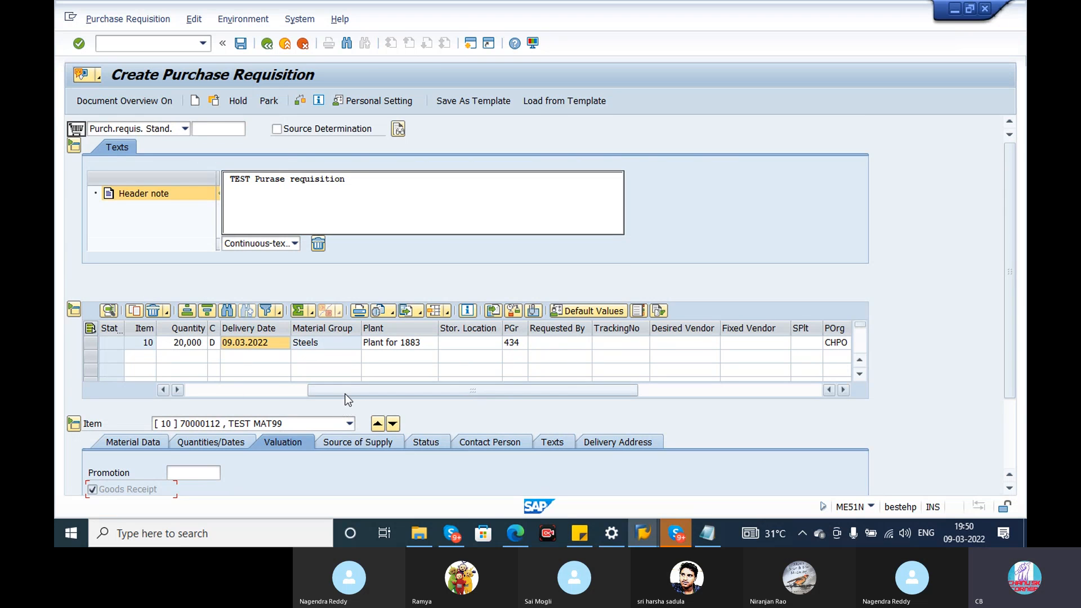
drag(344, 394, 224, 394)
click(169, 343)
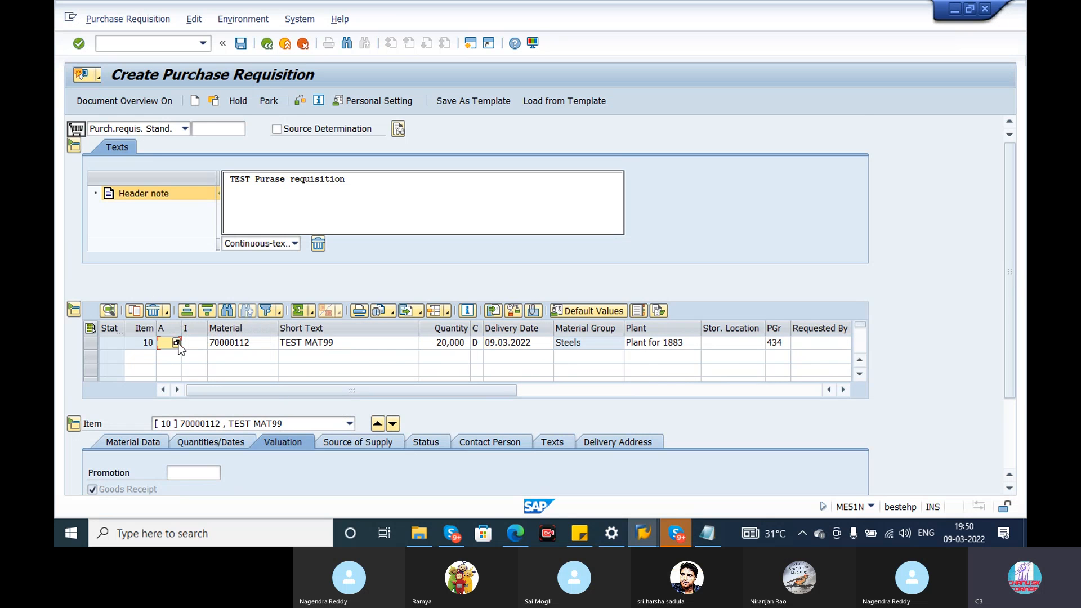
click(176, 343)
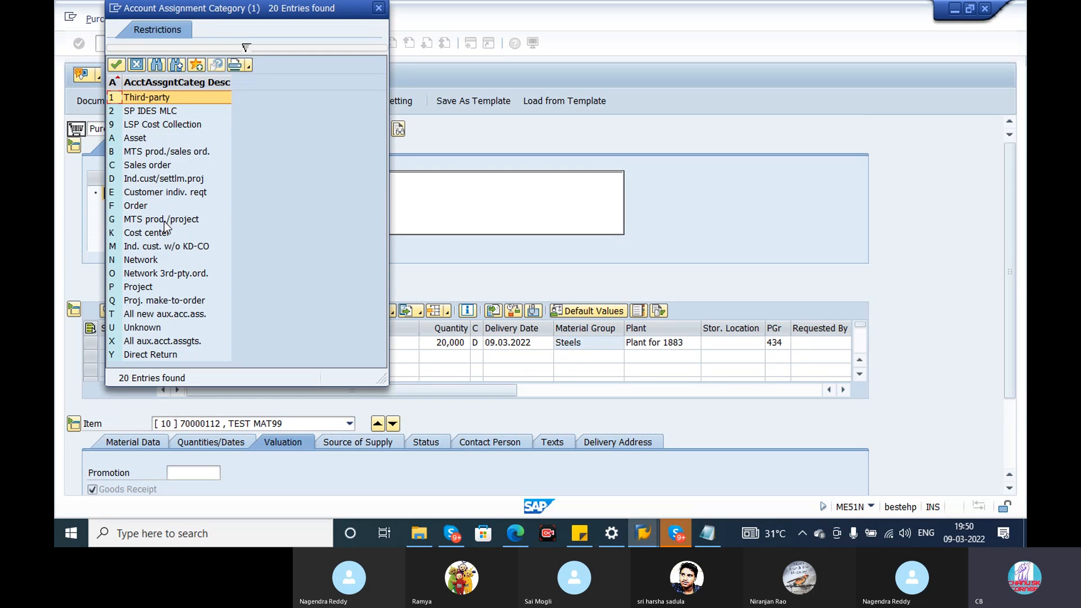
key(Down)
key(Down)
key(Down)
key(Down)
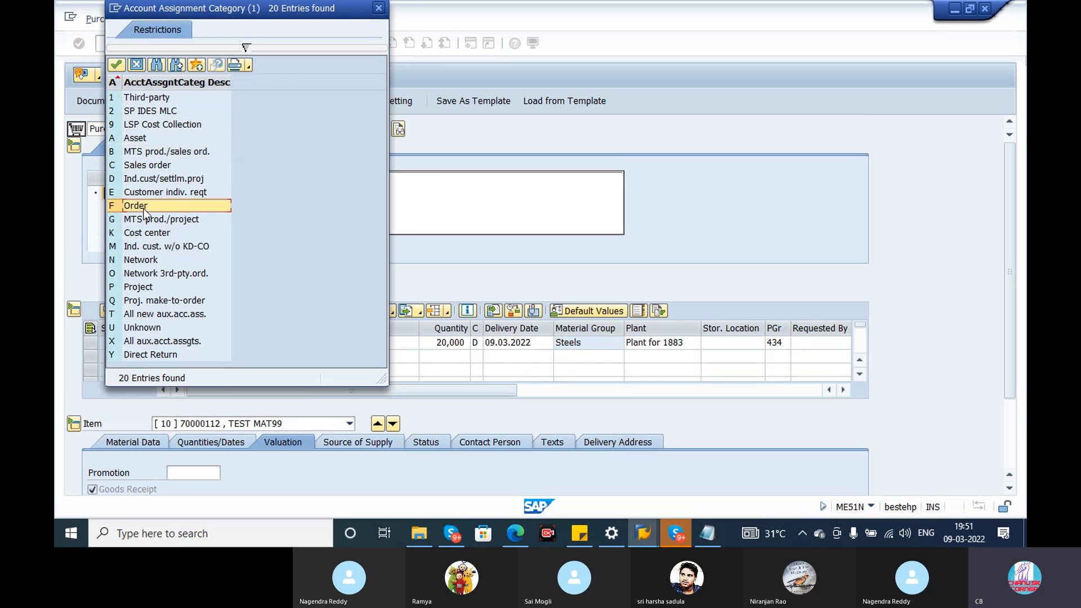
key(Escape)
text(F)
key(Return)
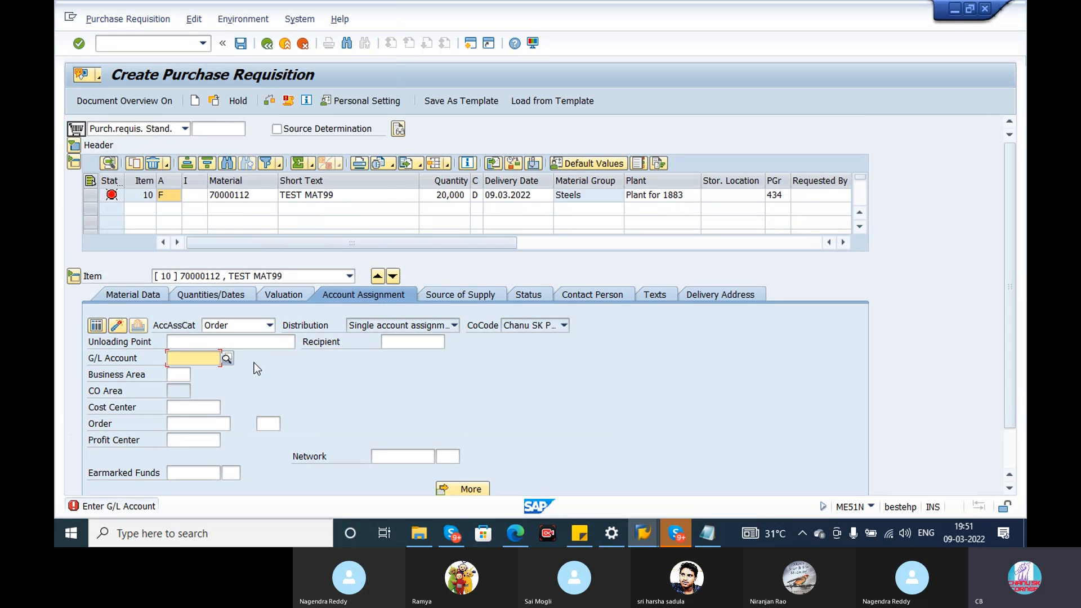
Switch Goods Receipt off and back on in item 10's valuation data.
click(282, 290)
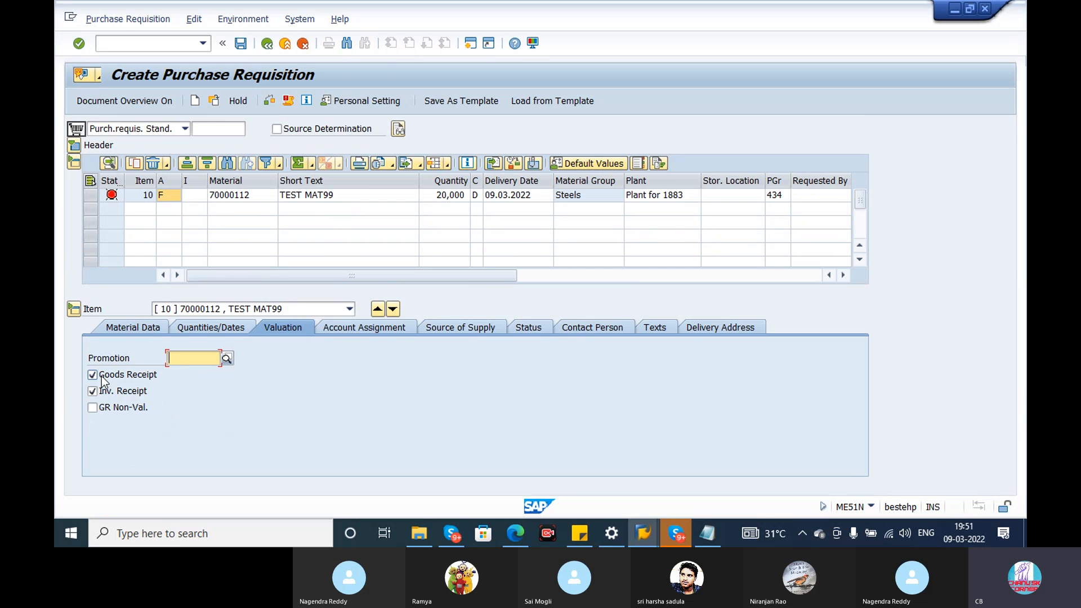
click(97, 375)
click(93, 375)
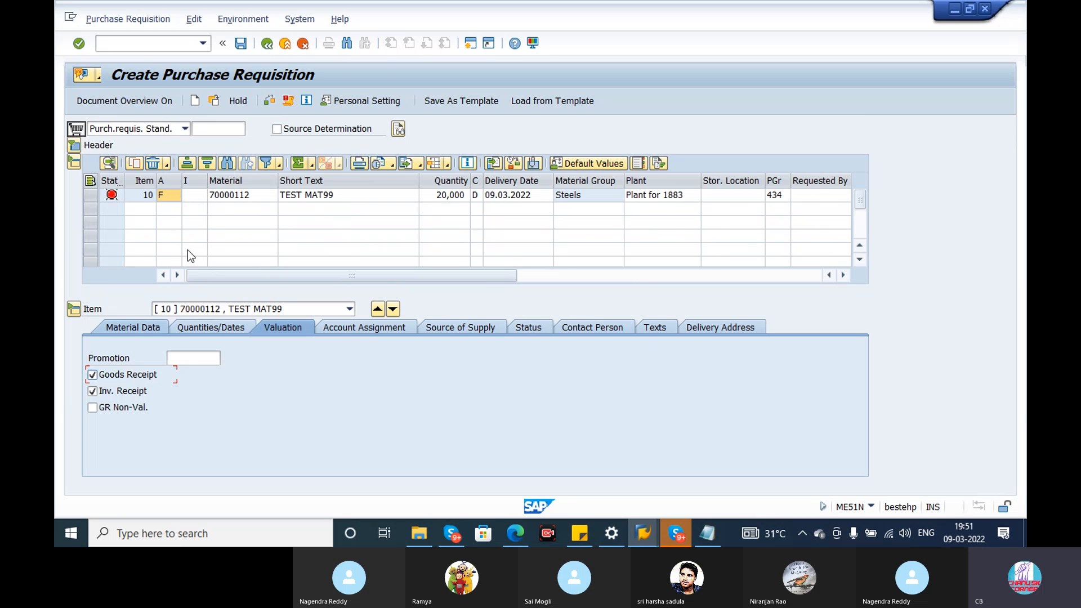
Examine item 10's order account assignment fields: G/L account, business area, CO area, cost center, order and profit center.
click(346, 325)
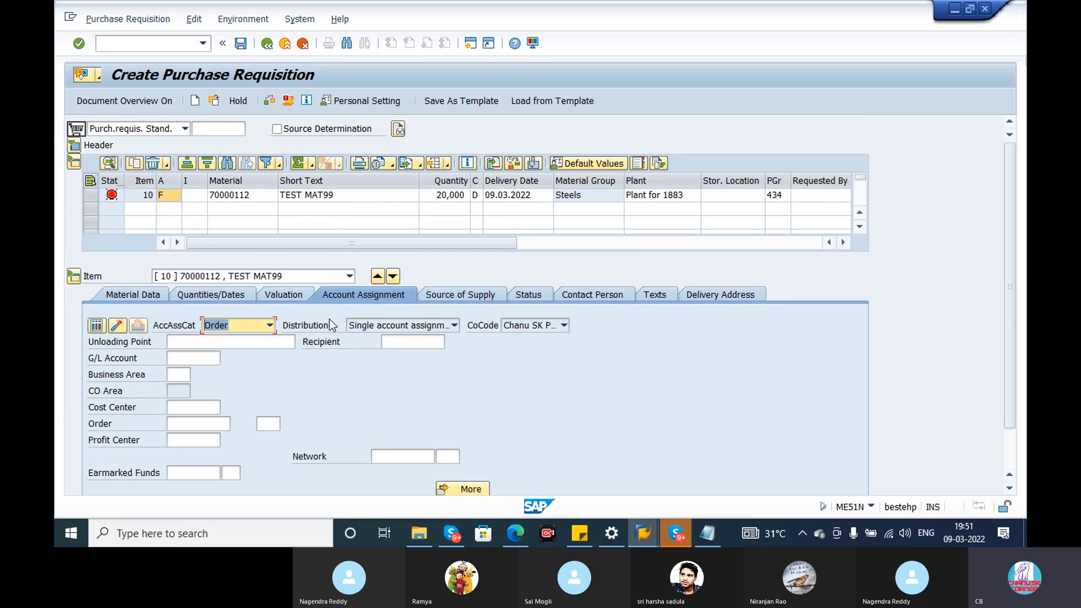
click(170, 360)
click(172, 376)
click(173, 393)
click(177, 411)
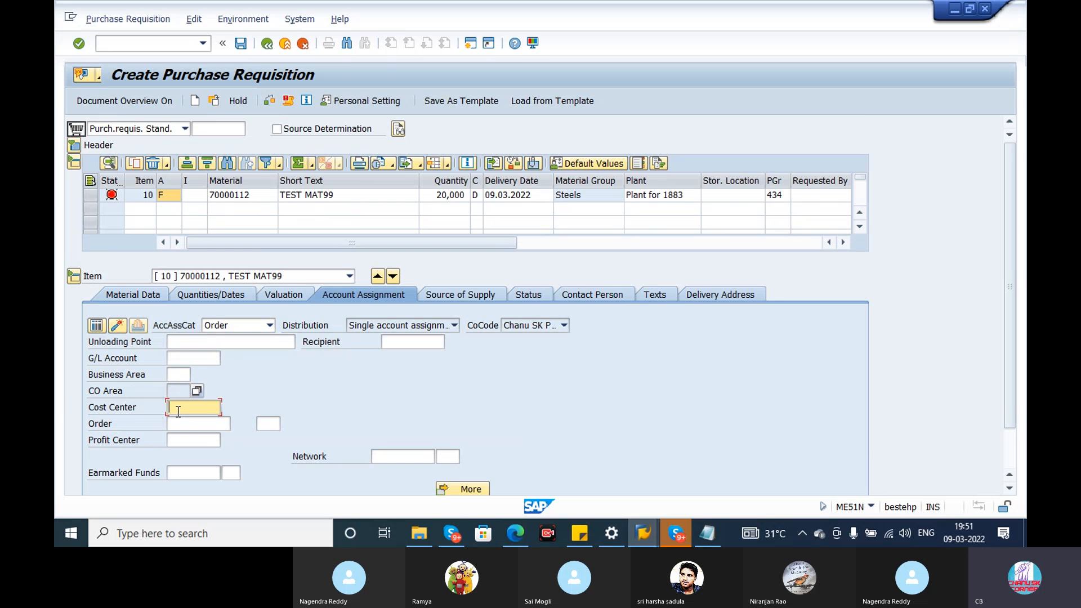
click(182, 426)
click(186, 440)
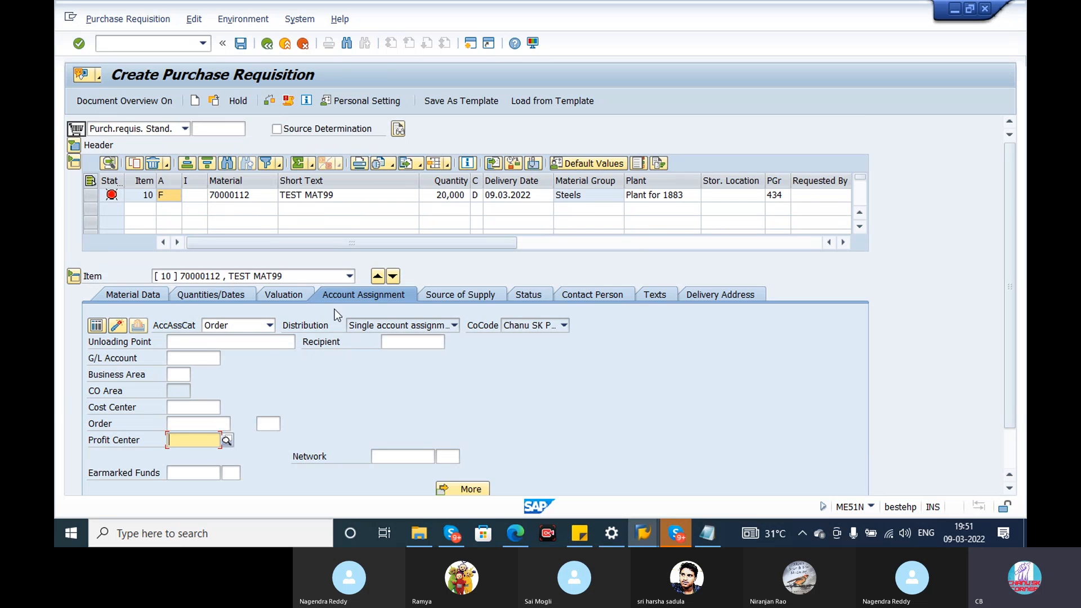
Clear item 10's account assignment category F and replace it with A (Asset) from the list of categories.
click(184, 195)
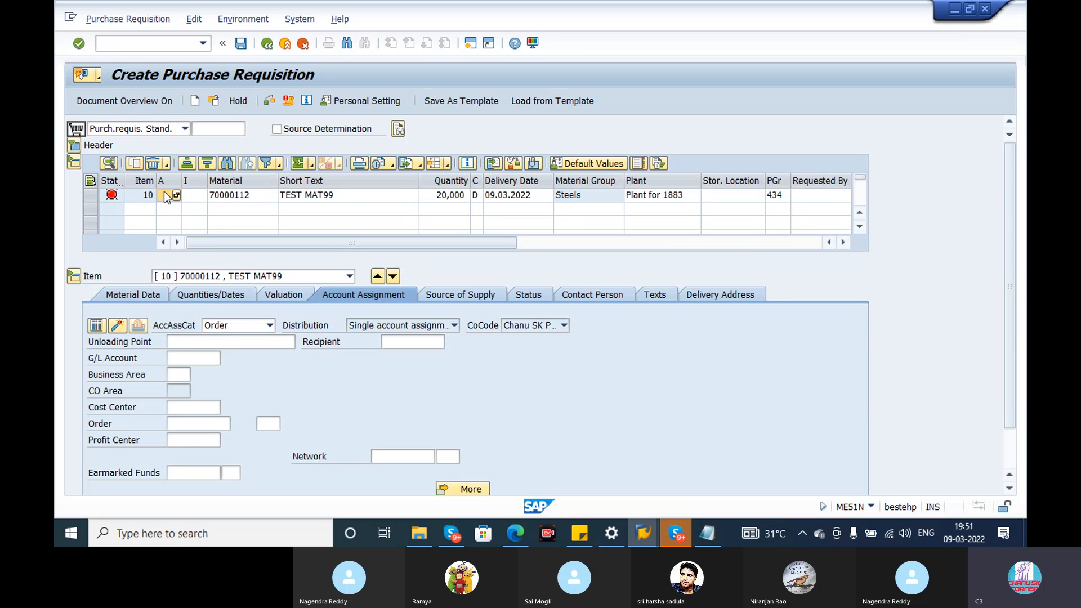
key(Return)
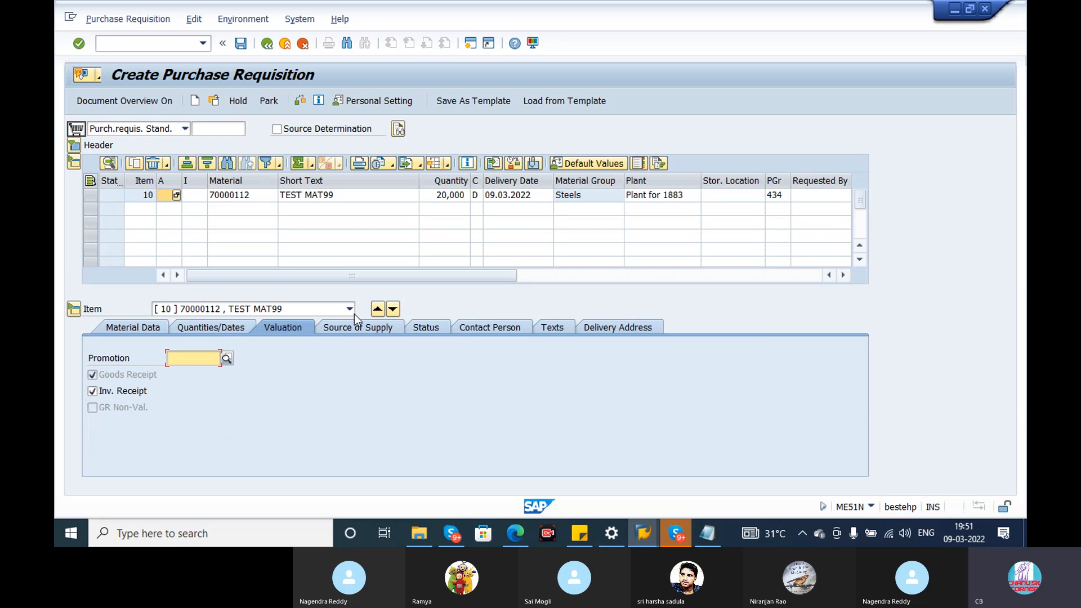
click(176, 195)
click(176, 195)
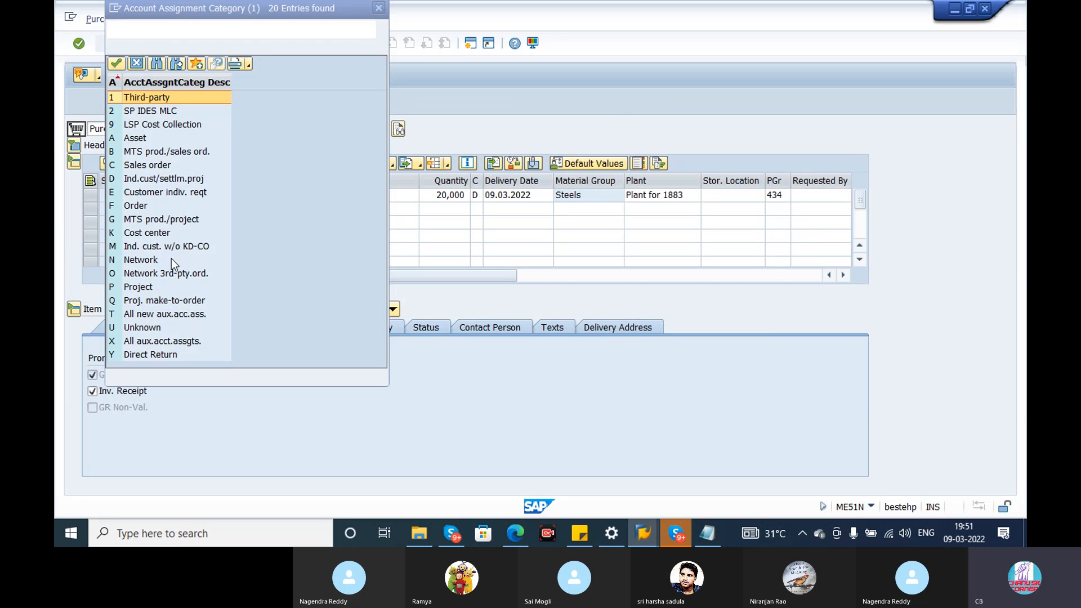
double_click(139, 140)
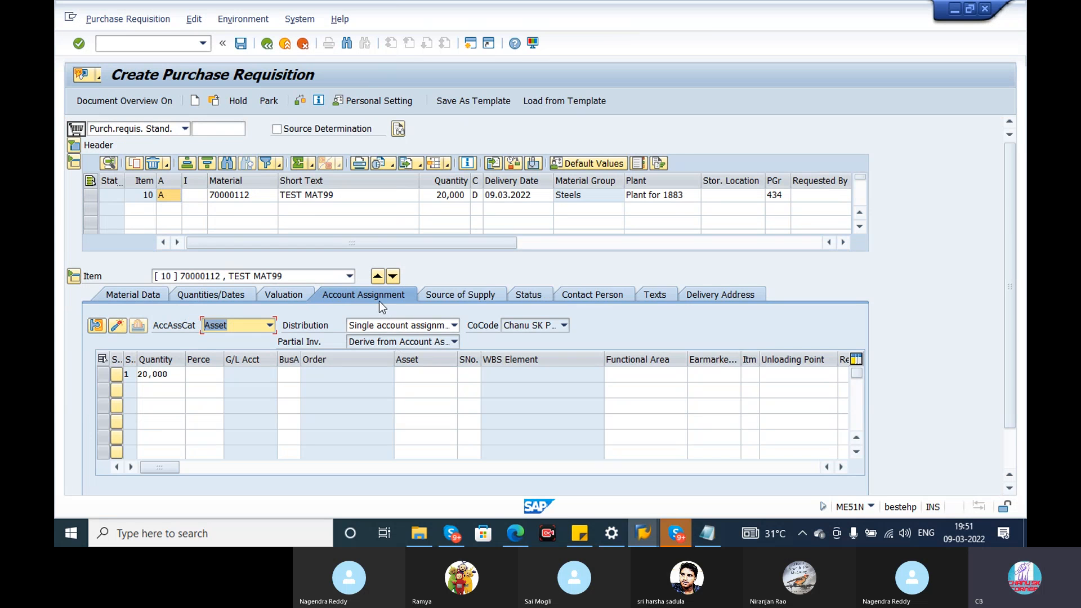
Look through the asset account assignment columns of item 10 and clear its account assignment category.
click(206, 376)
click(293, 375)
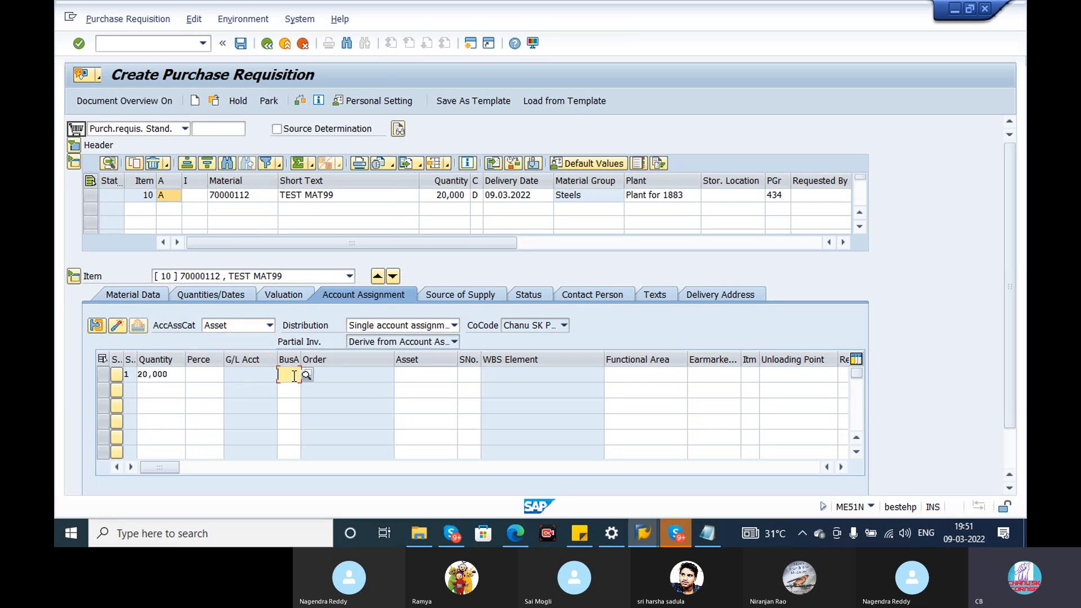
click(421, 389)
click(657, 385)
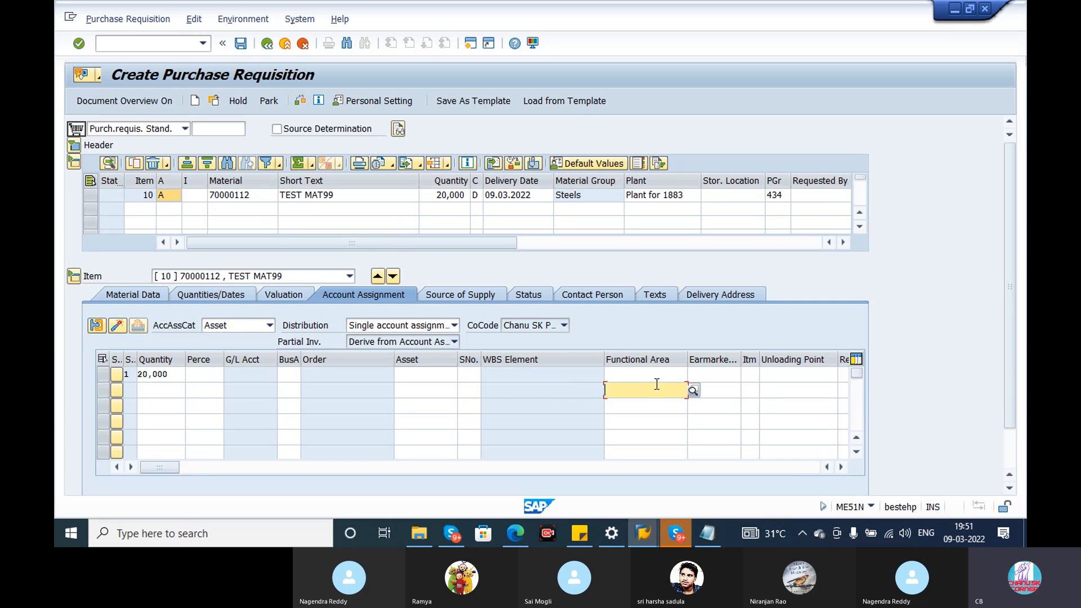
click(806, 362)
click(171, 196)
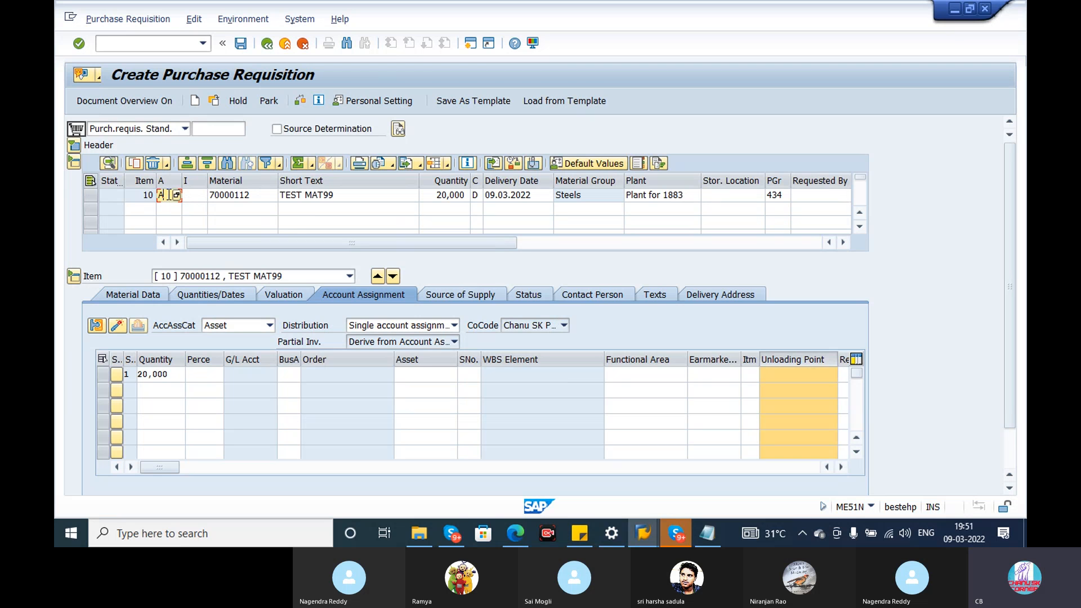
key(Return)
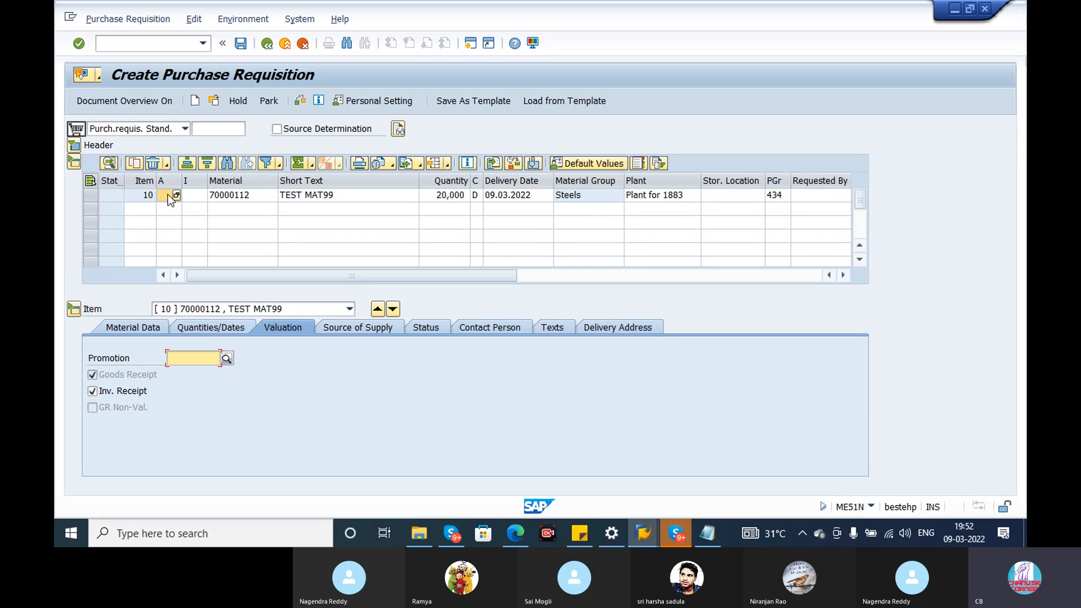
Go through item 10's source of supply fields and assign its source of supply.
click(356, 325)
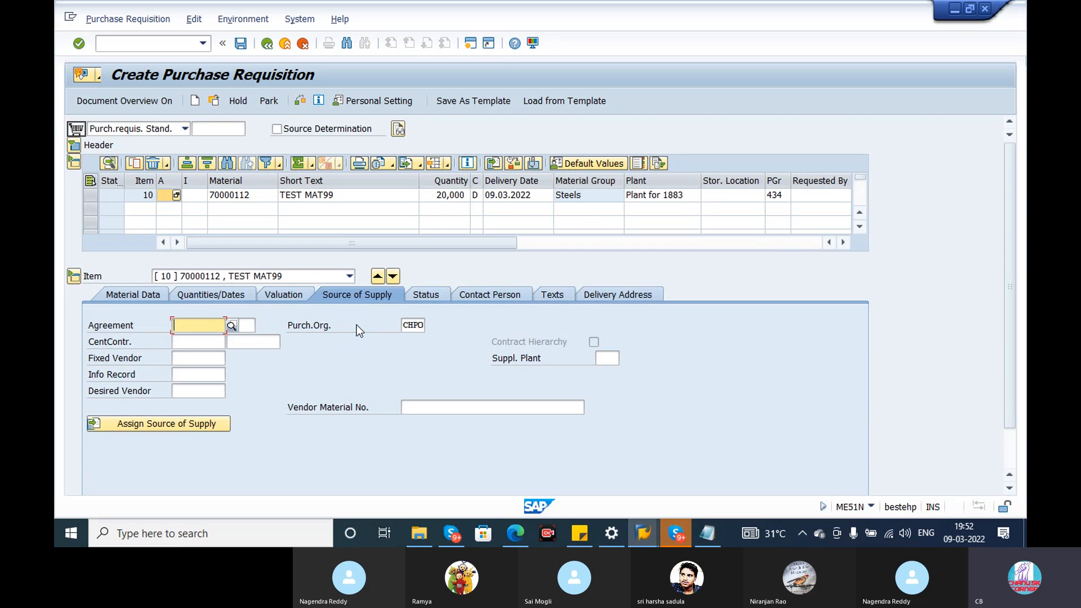
click(188, 343)
click(198, 358)
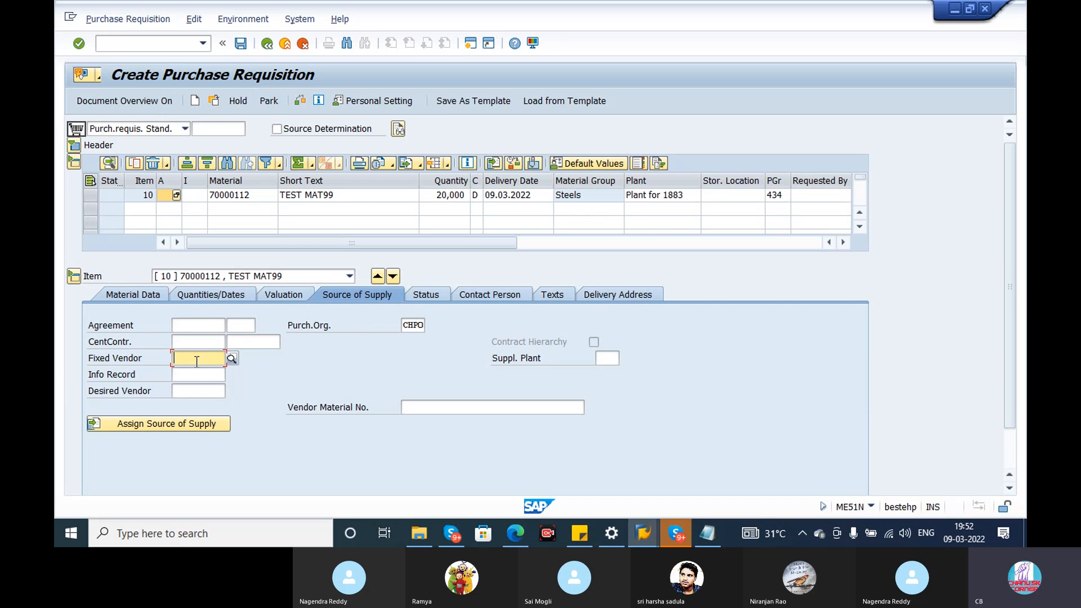
click(197, 375)
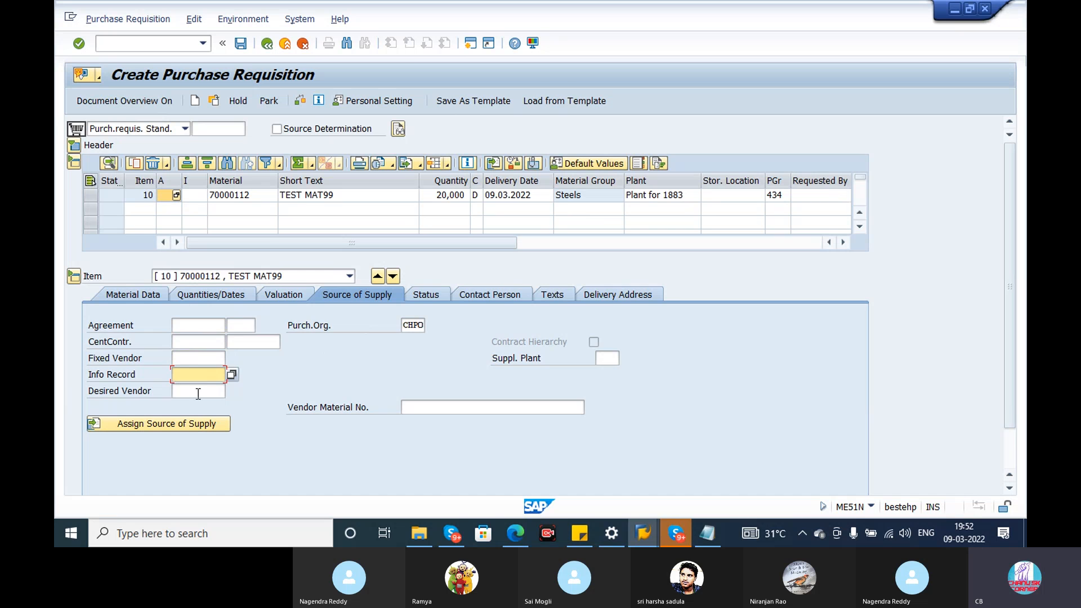
click(198, 392)
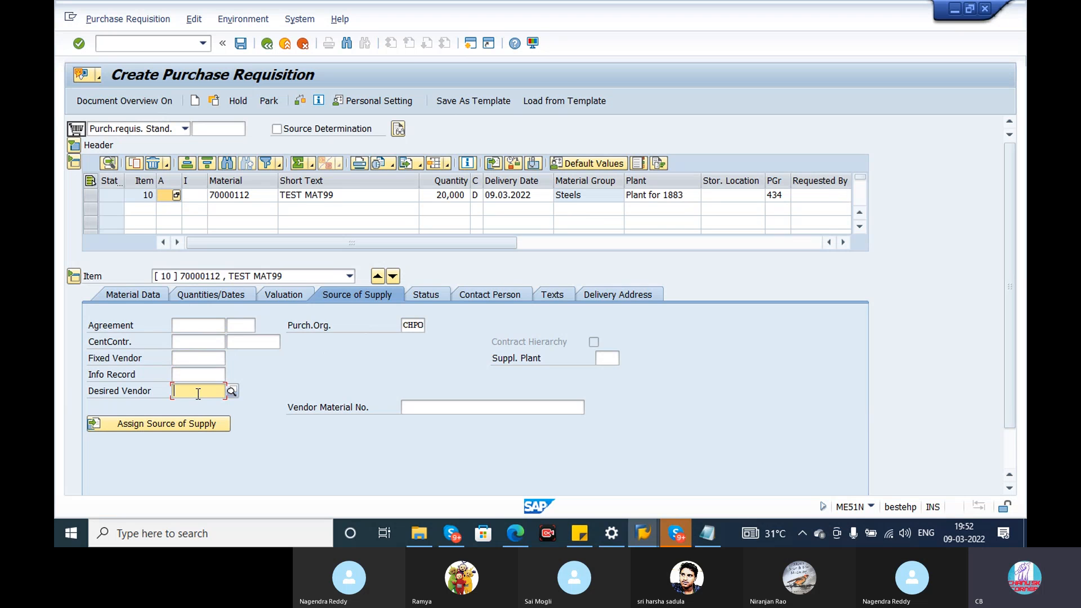
click(413, 326)
click(606, 359)
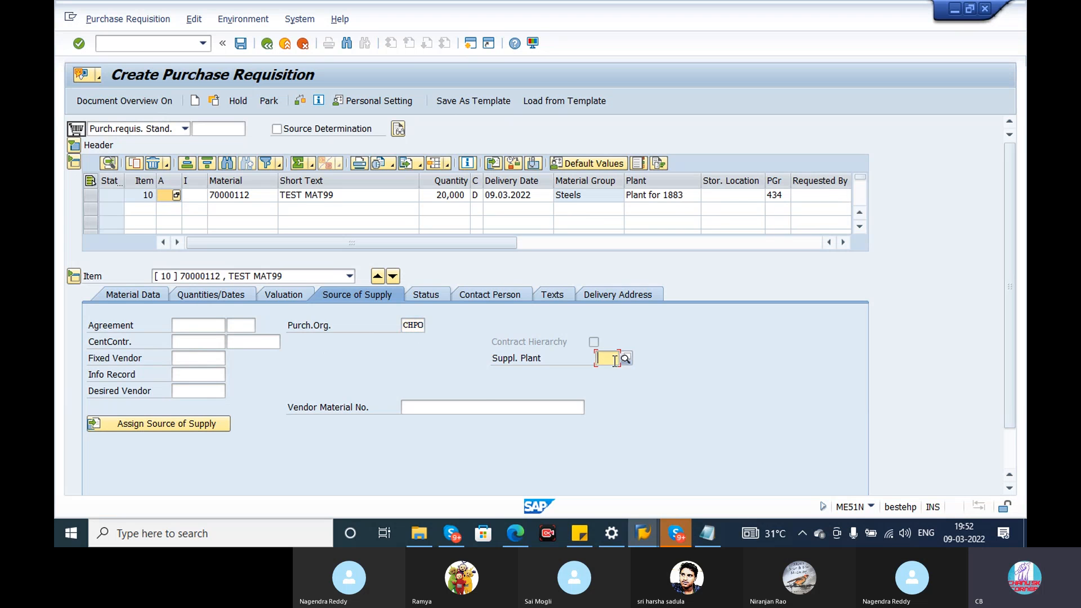
click(433, 406)
click(188, 428)
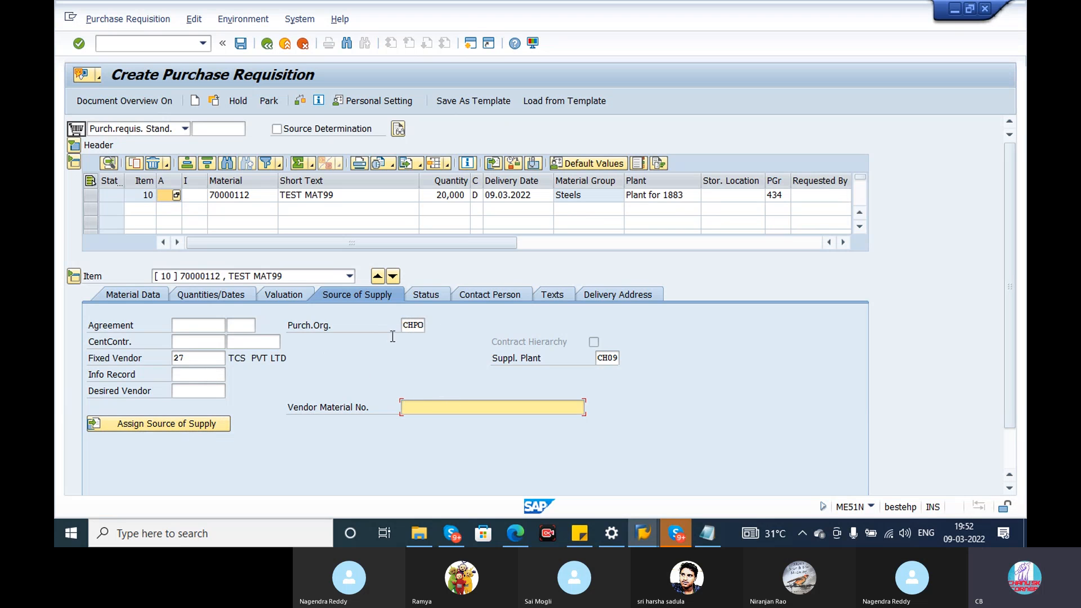
Set item 10's block ID to Blocked by Requester and back to Not Blocked in its status data.
click(436, 298)
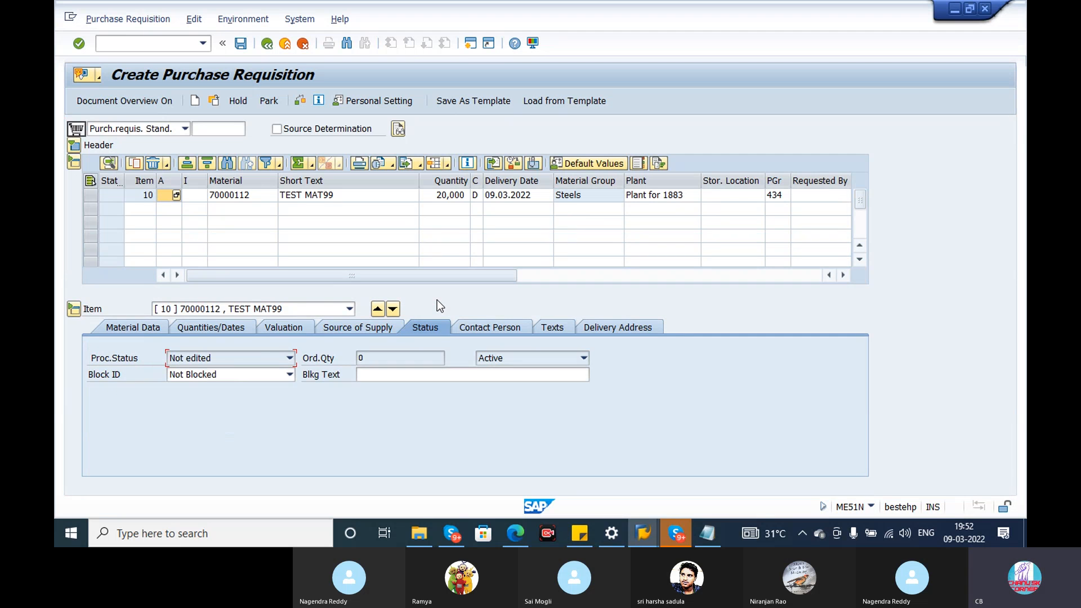
click(289, 374)
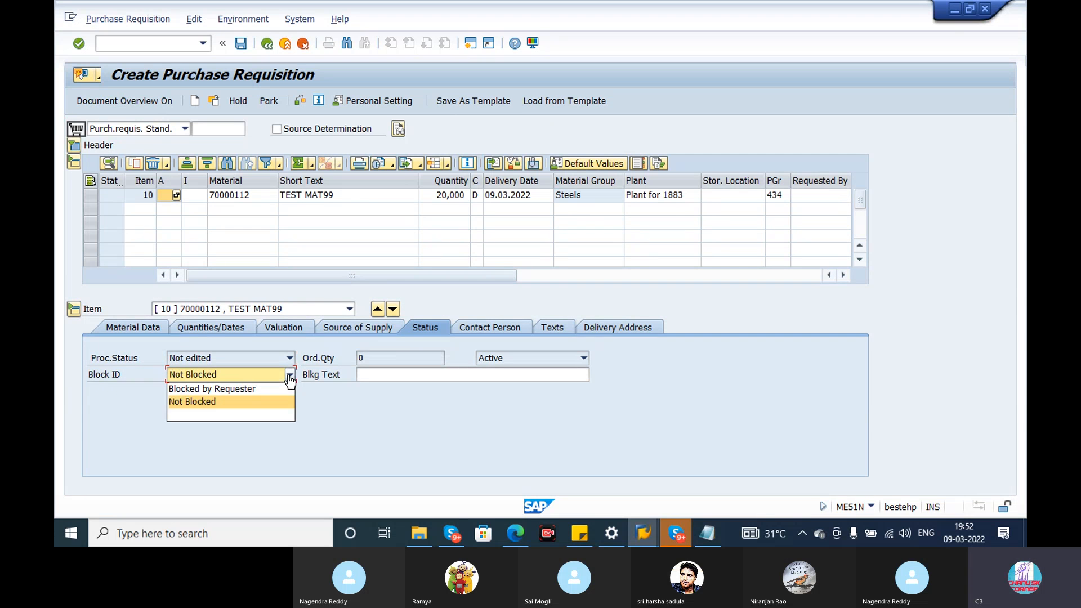
click(225, 388)
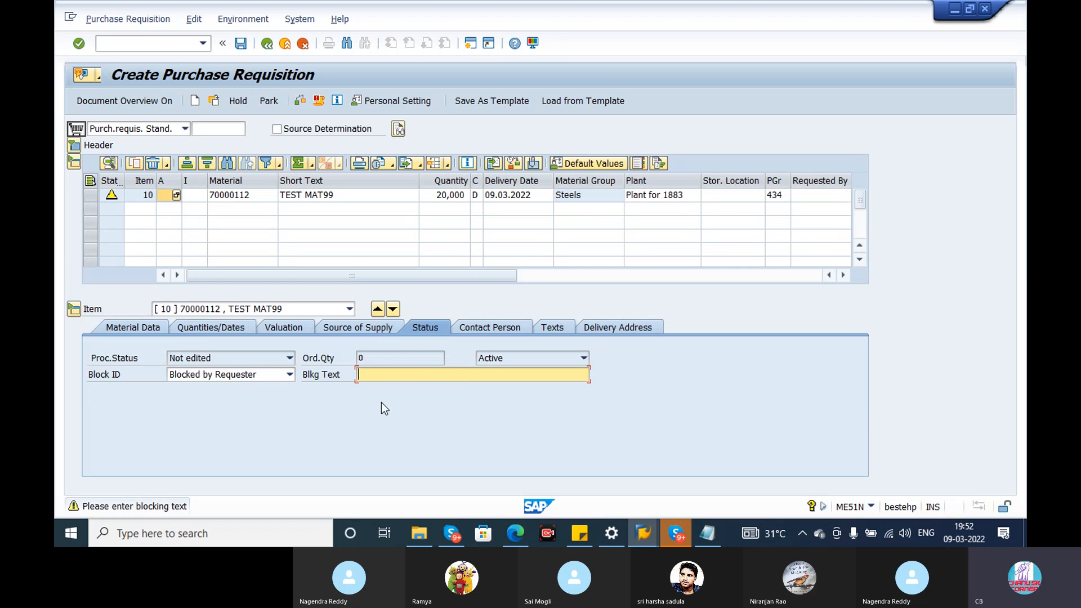
click(290, 375)
click(228, 414)
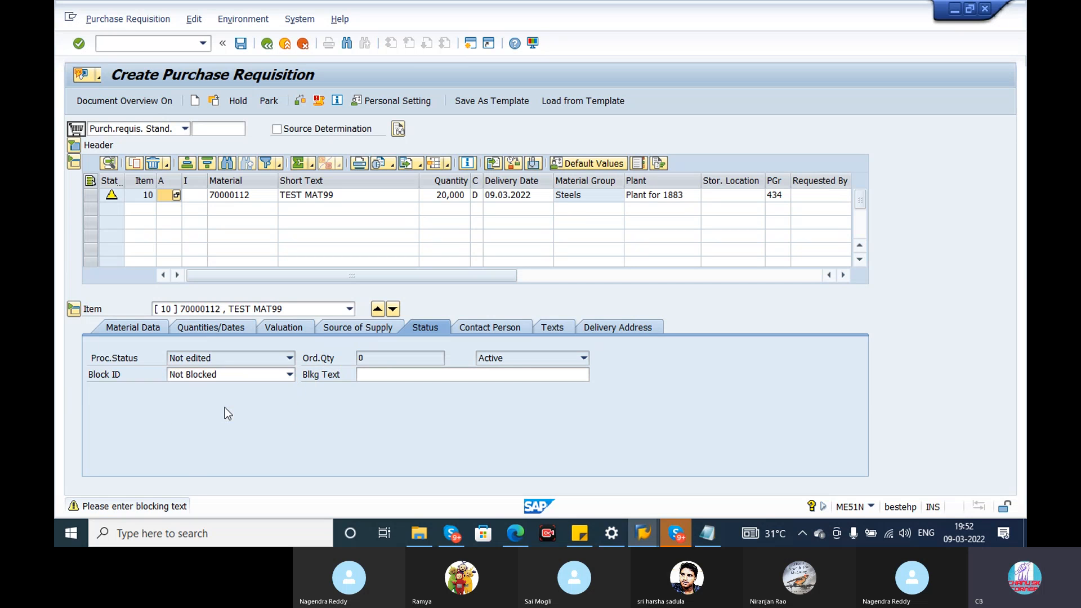
Examine item 10's contact person data: requisitioner, tracking number, purchasing group and MRP controller.
click(508, 330)
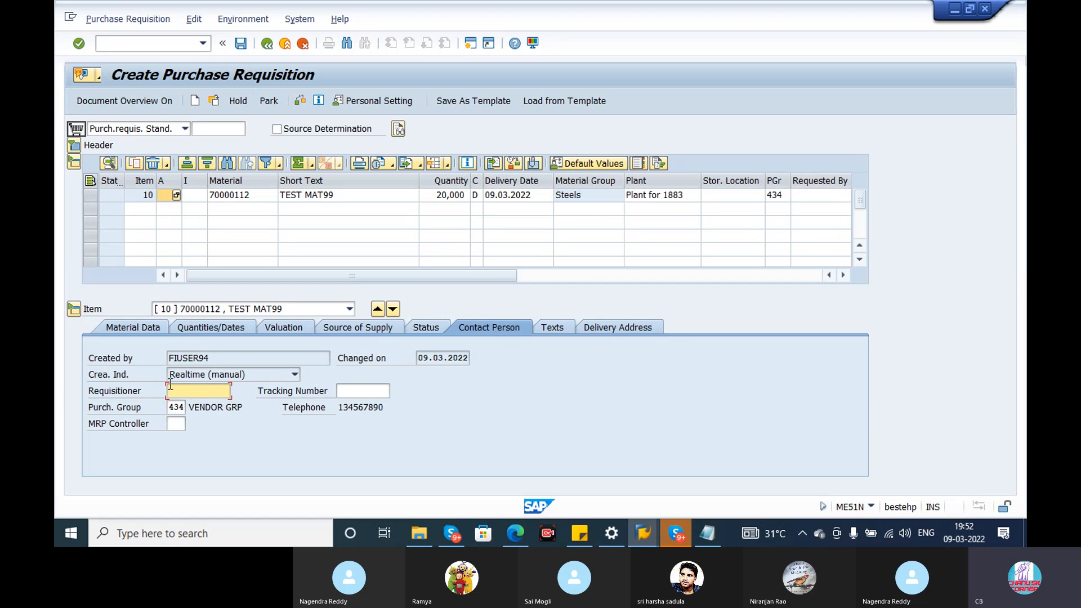
click(349, 394)
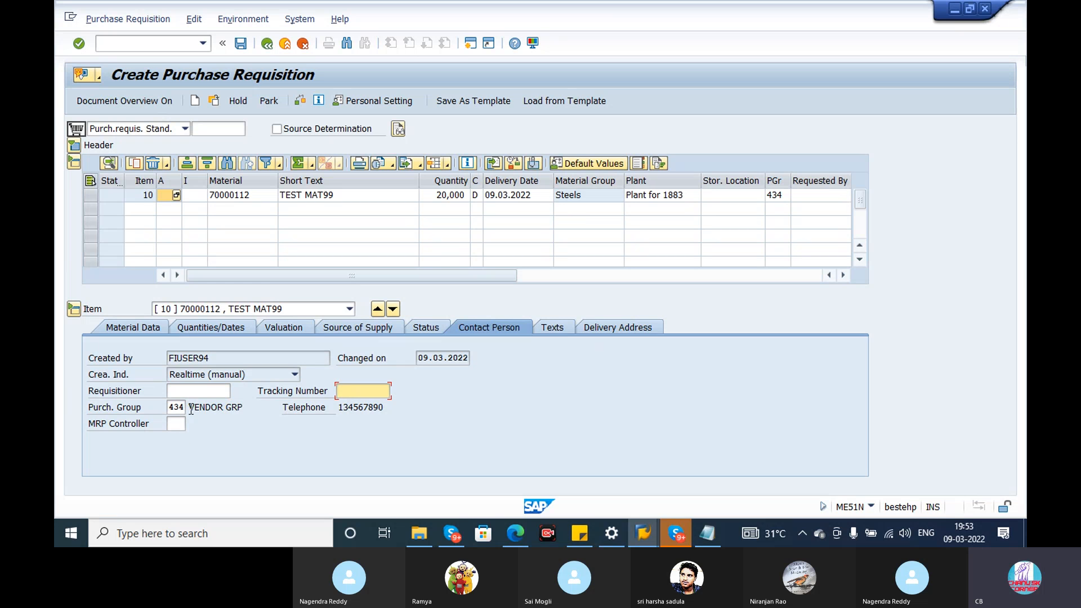
click(181, 427)
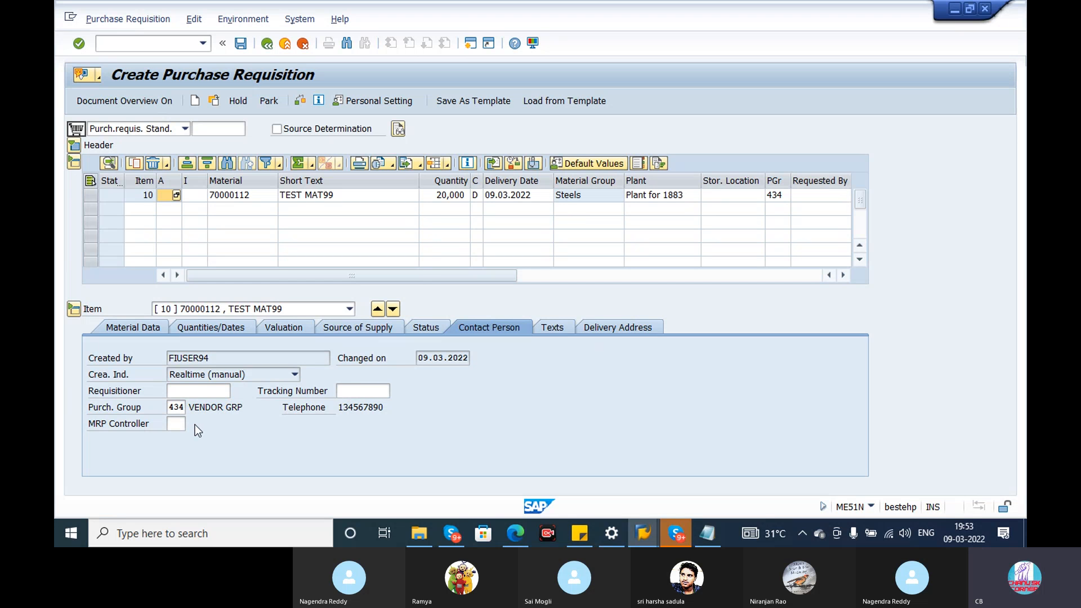
Try to maintain the possible entries for item 10's MRP controller through customizing project CASESTUDY.
key(F4)
click(255, 290)
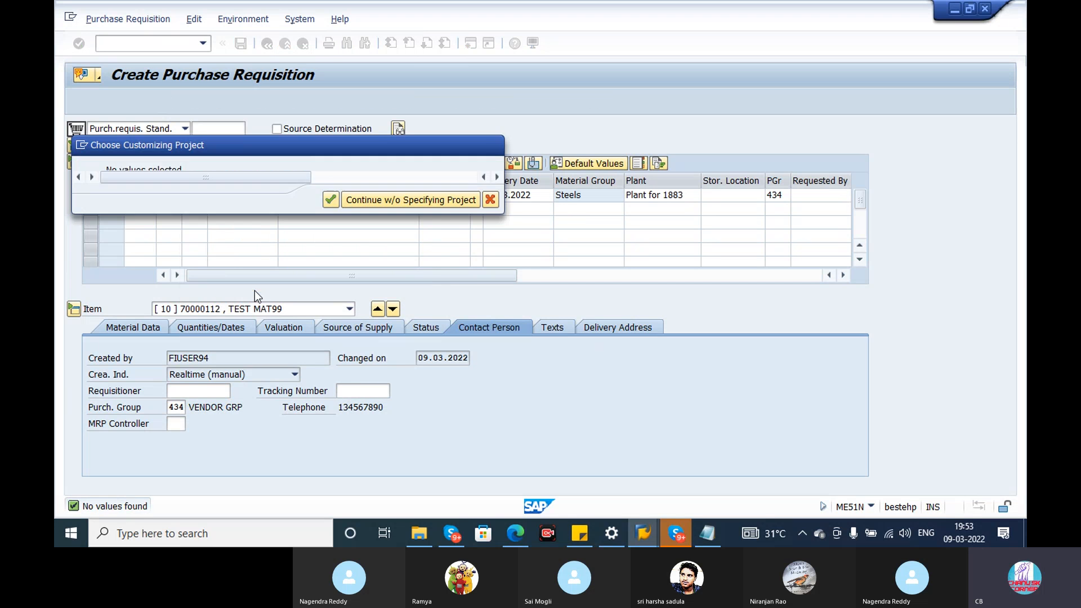
click(181, 170)
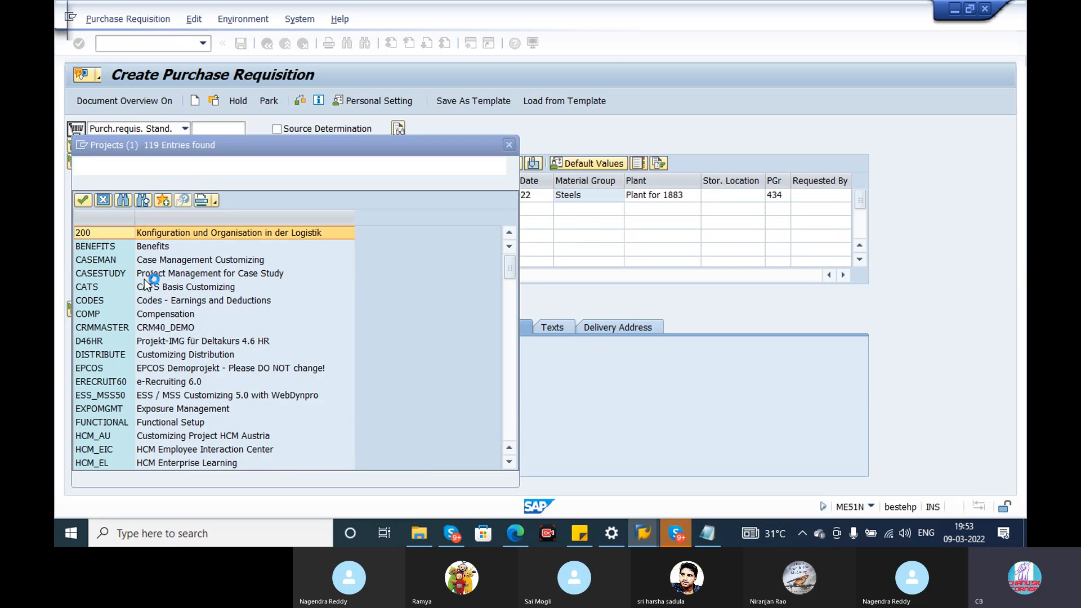
double_click(144, 279)
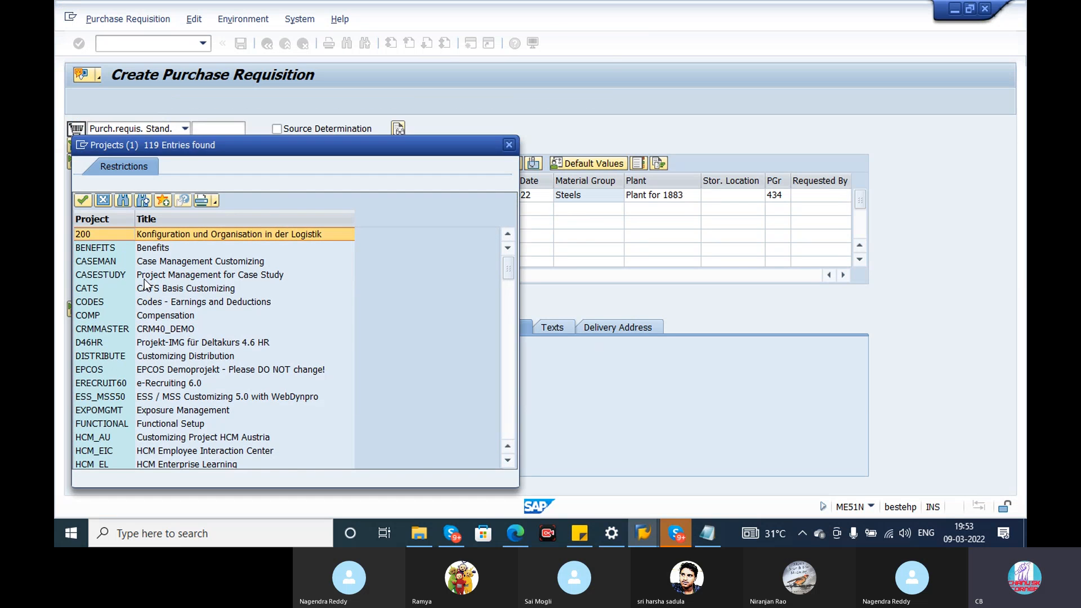
click(330, 200)
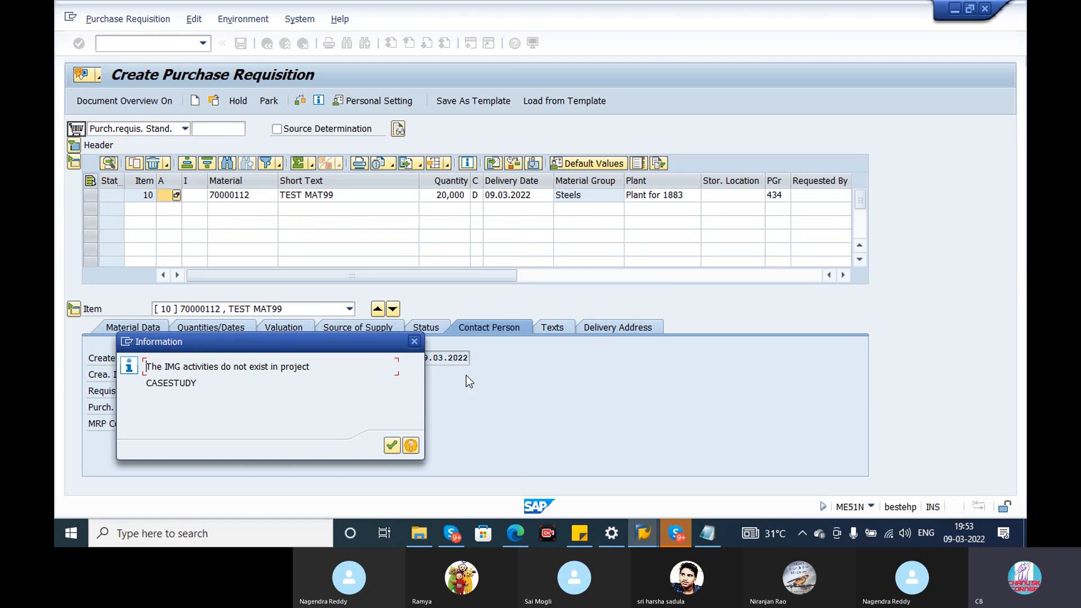
key(Return)
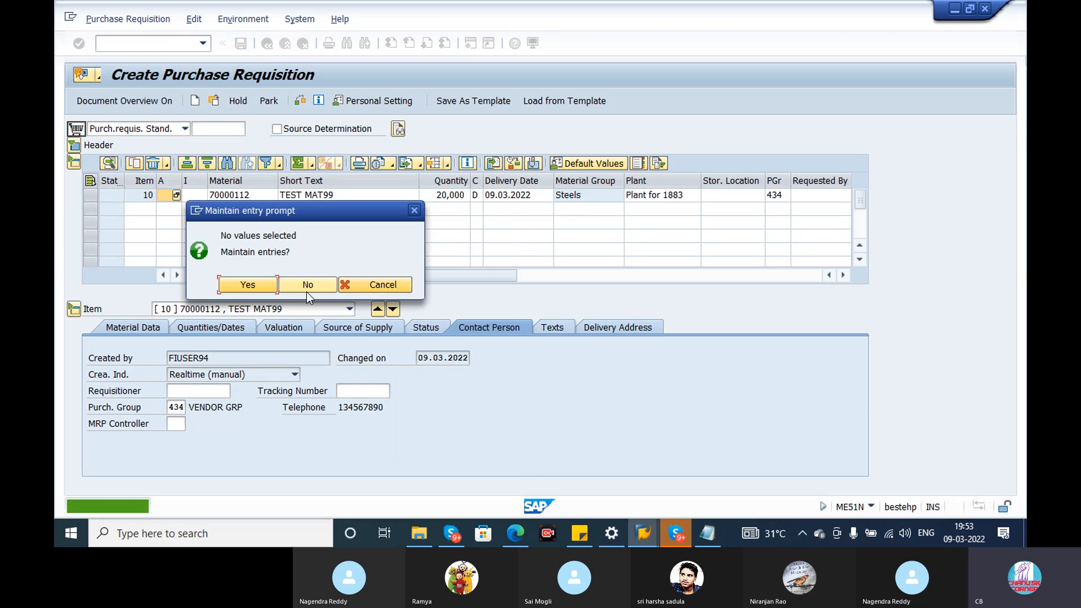
click(307, 288)
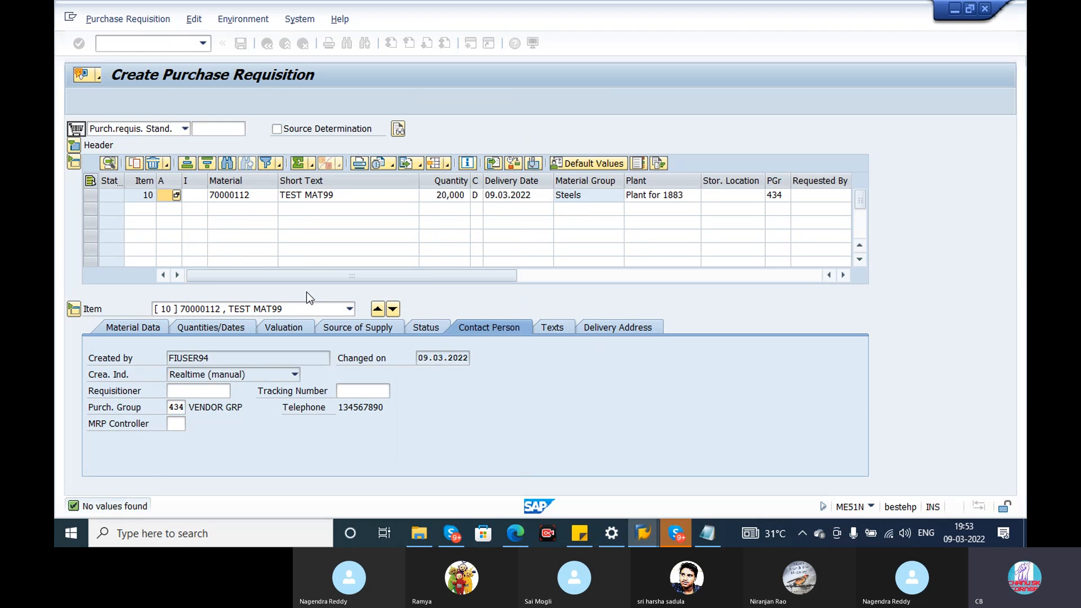
Look at item 10's text types, checking the item text and the item note.
click(552, 327)
click(386, 381)
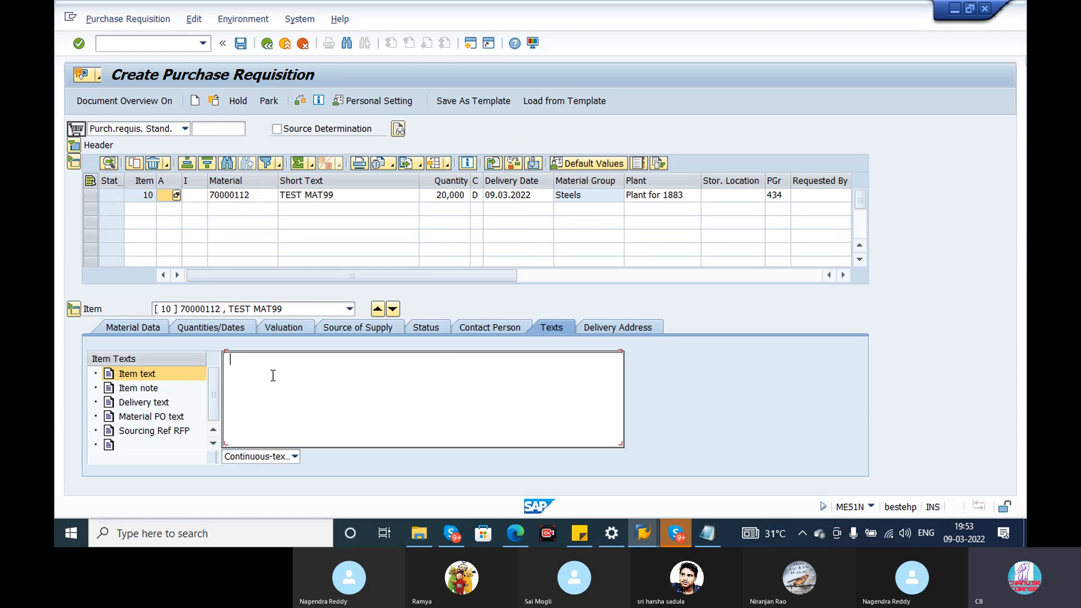
click(150, 390)
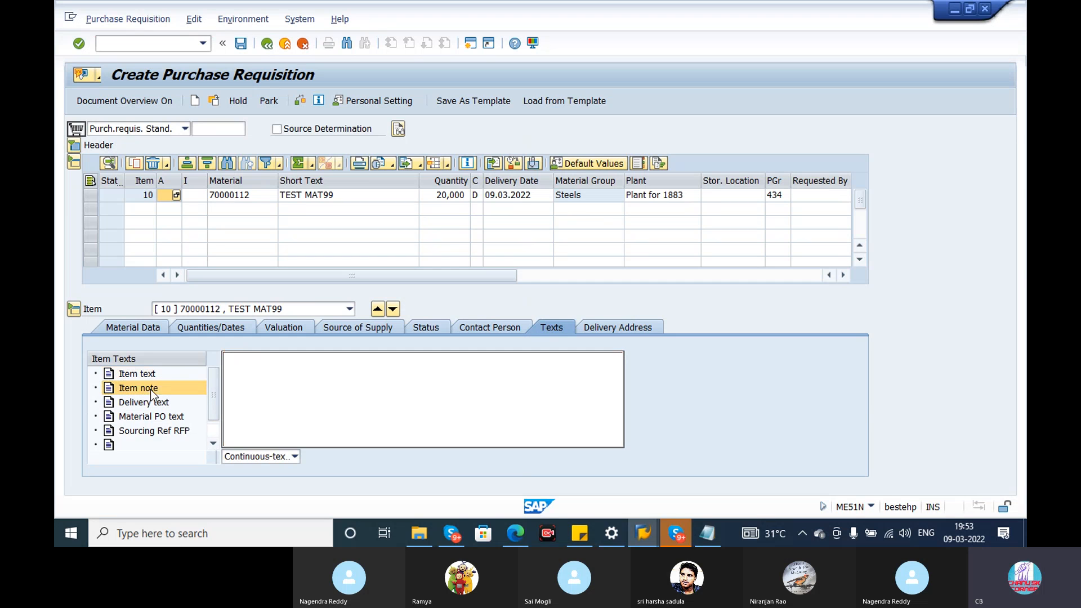
Examine item 10's delivery address: title, name, street, postal code, country, and the address, customer and vendor fields.
click(635, 328)
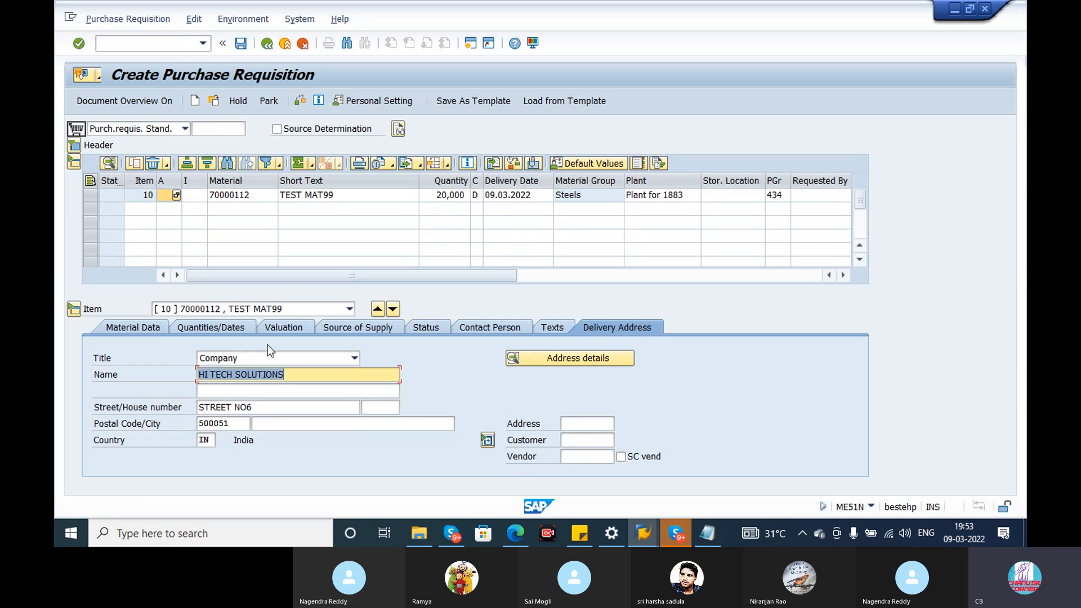
click(247, 358)
click(411, 485)
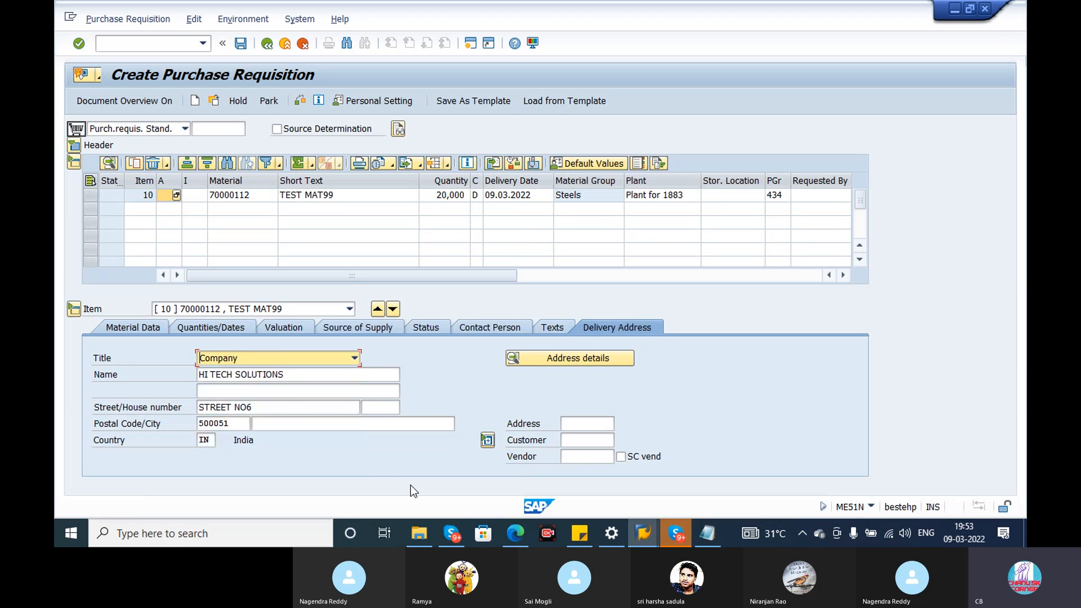
drag(263, 406, 161, 402)
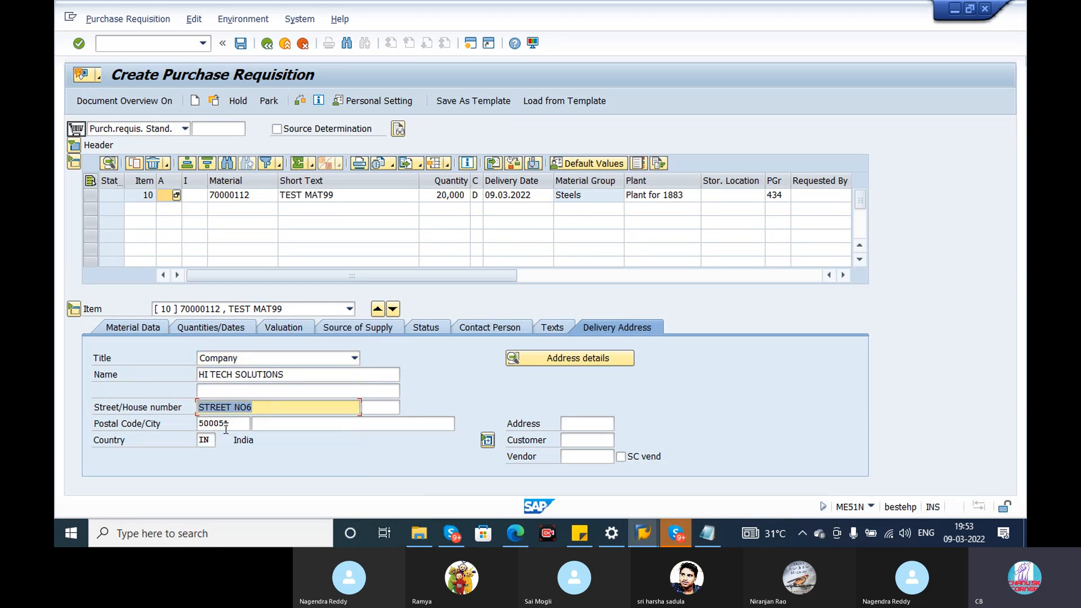
drag(234, 428, 159, 428)
click(204, 443)
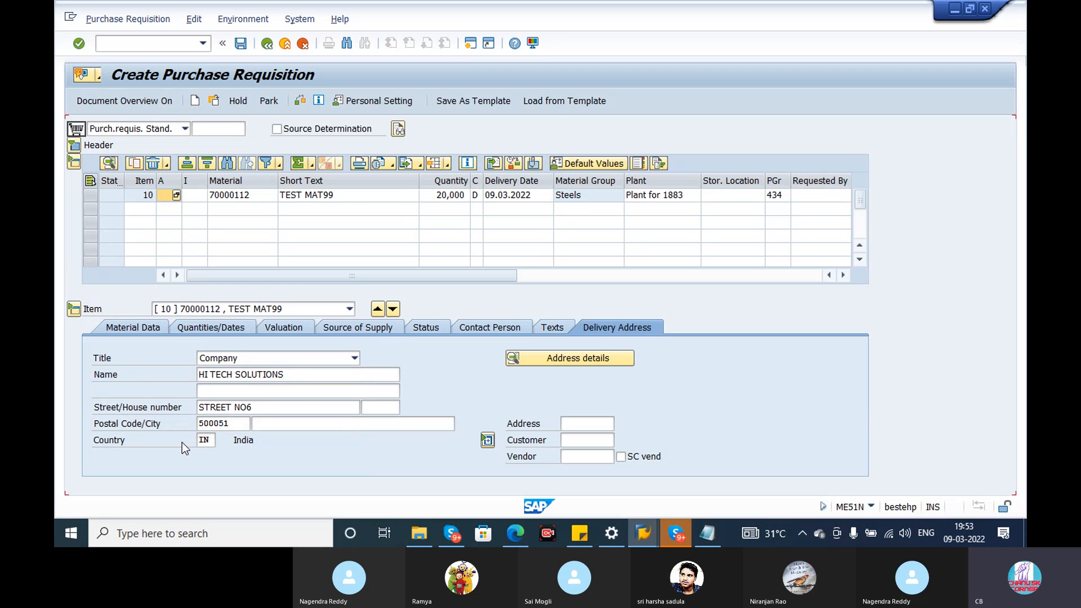
click(573, 437)
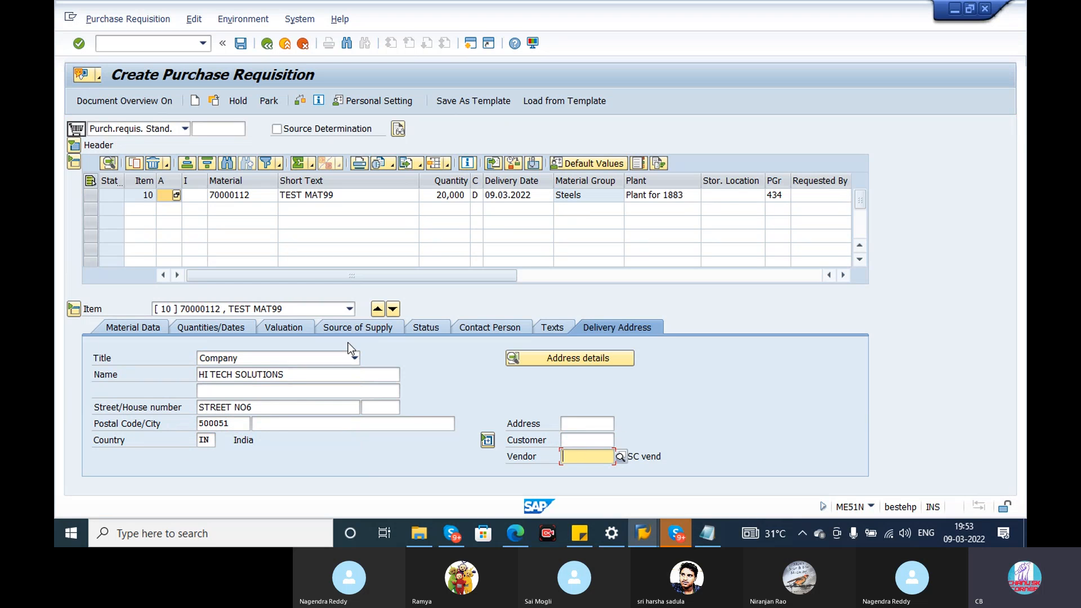
click(249, 359)
click(367, 403)
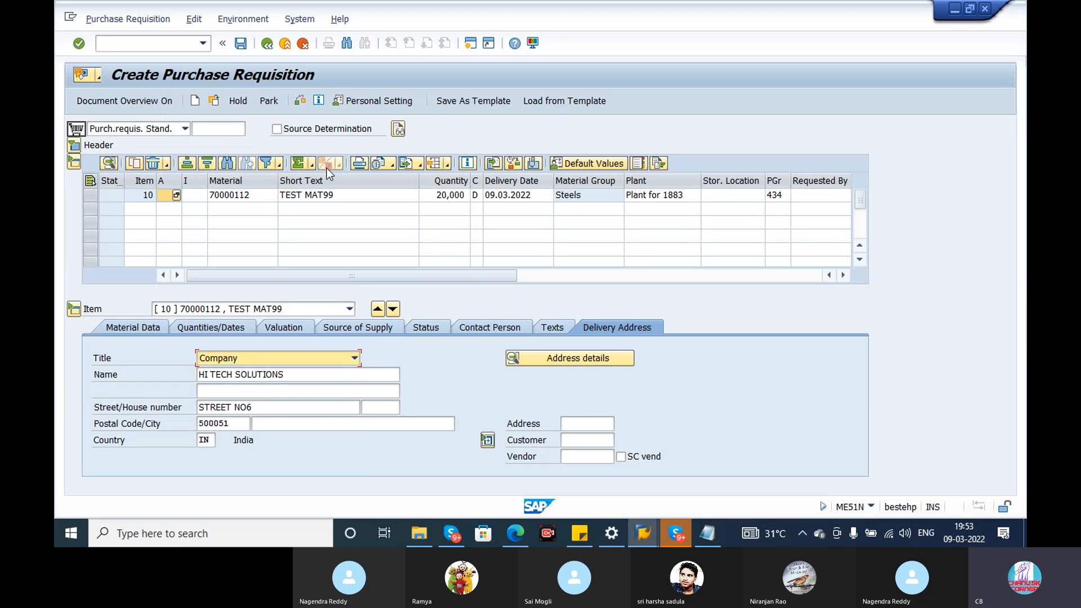
click(235, 197)
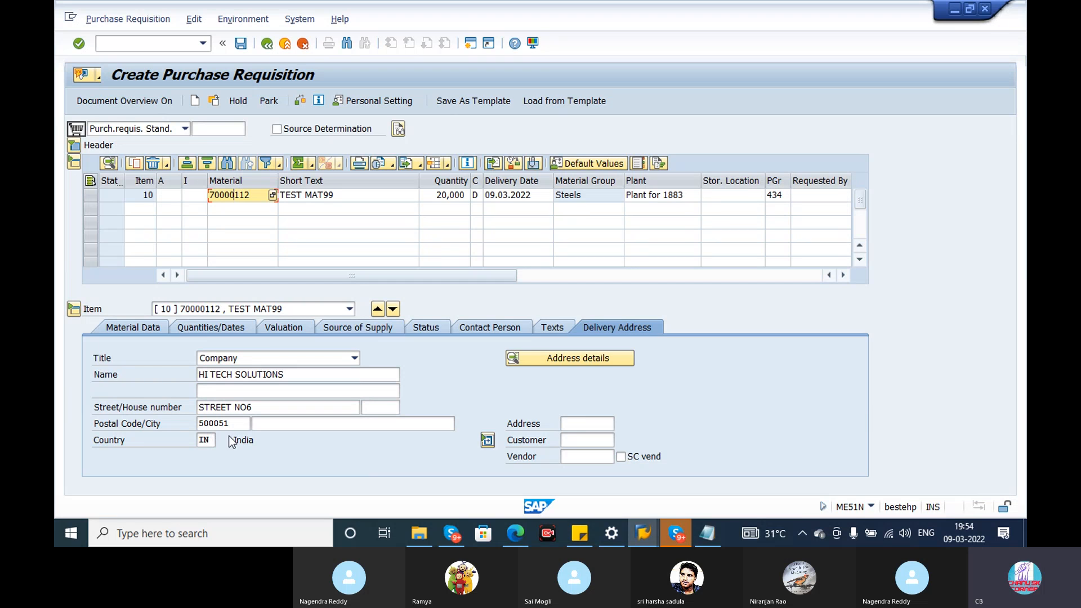
click(574, 428)
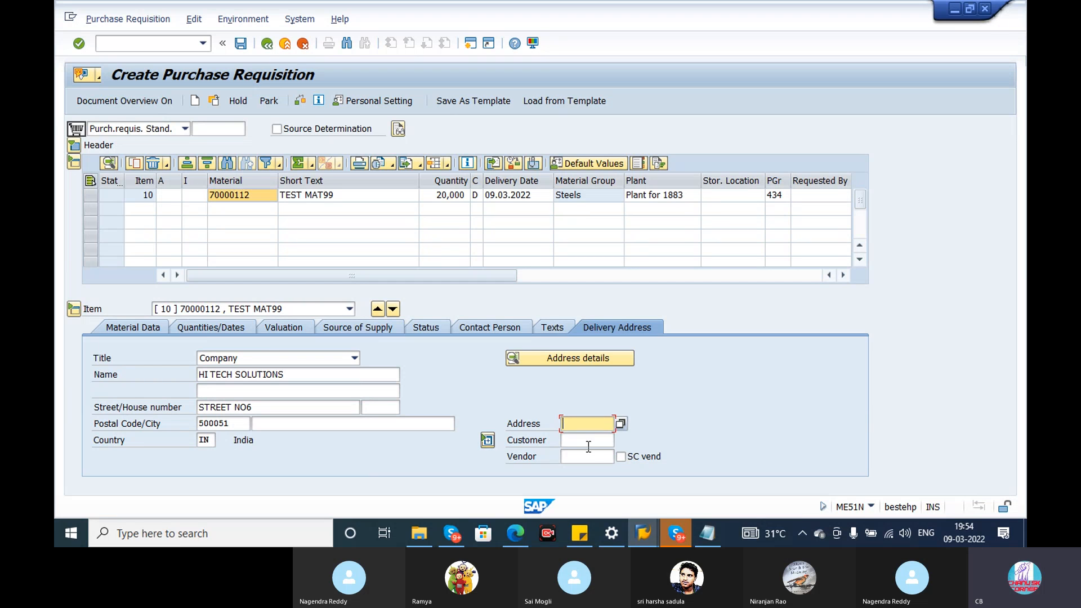
click(587, 440)
click(598, 455)
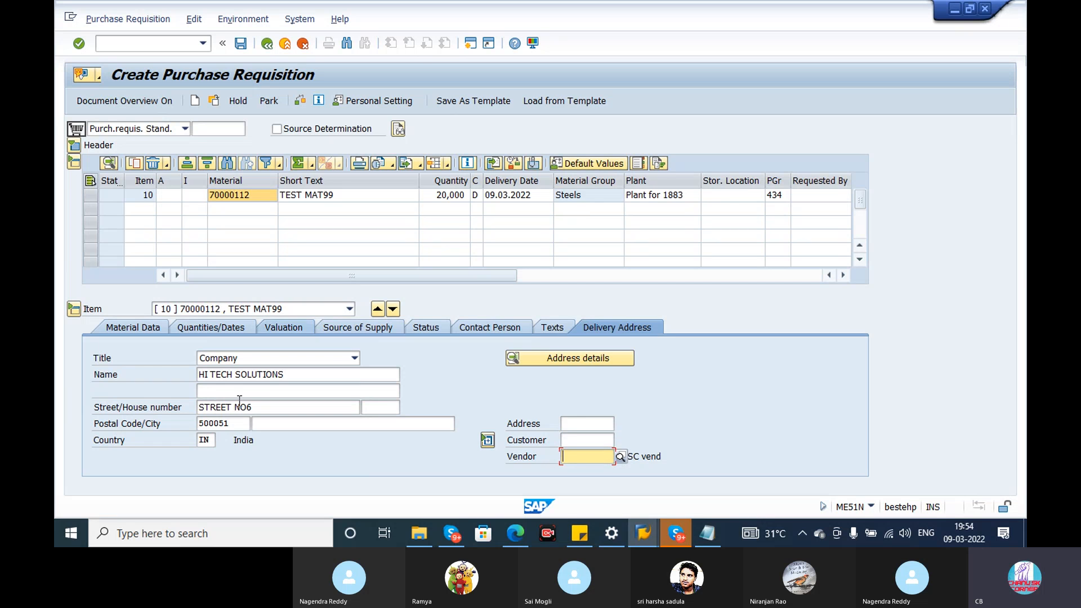
Save the purchase requisition and check its number in the details of the creation message.
click(241, 42)
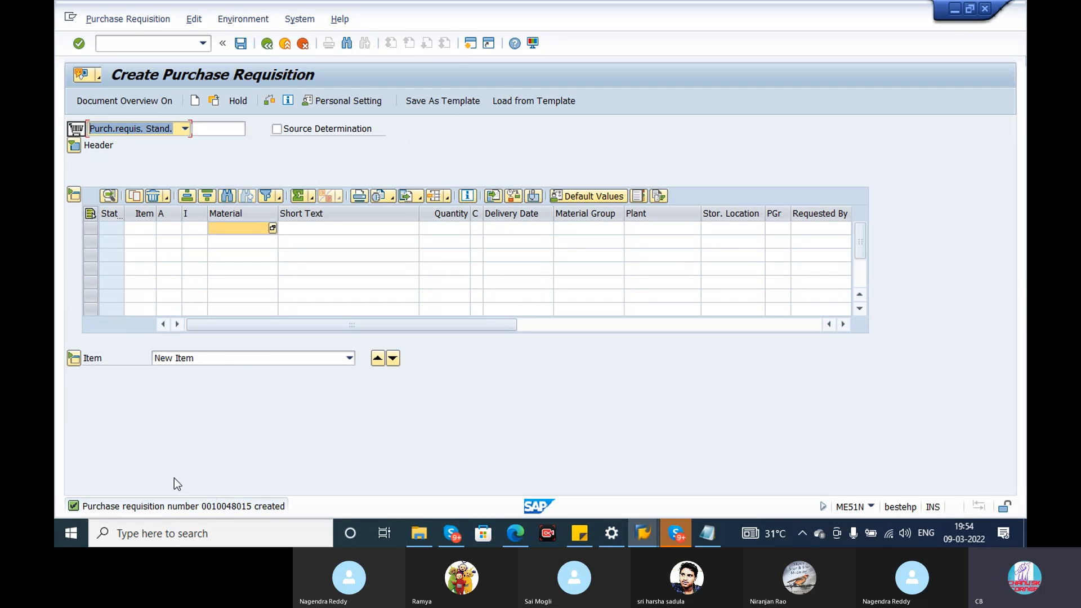
click(225, 504)
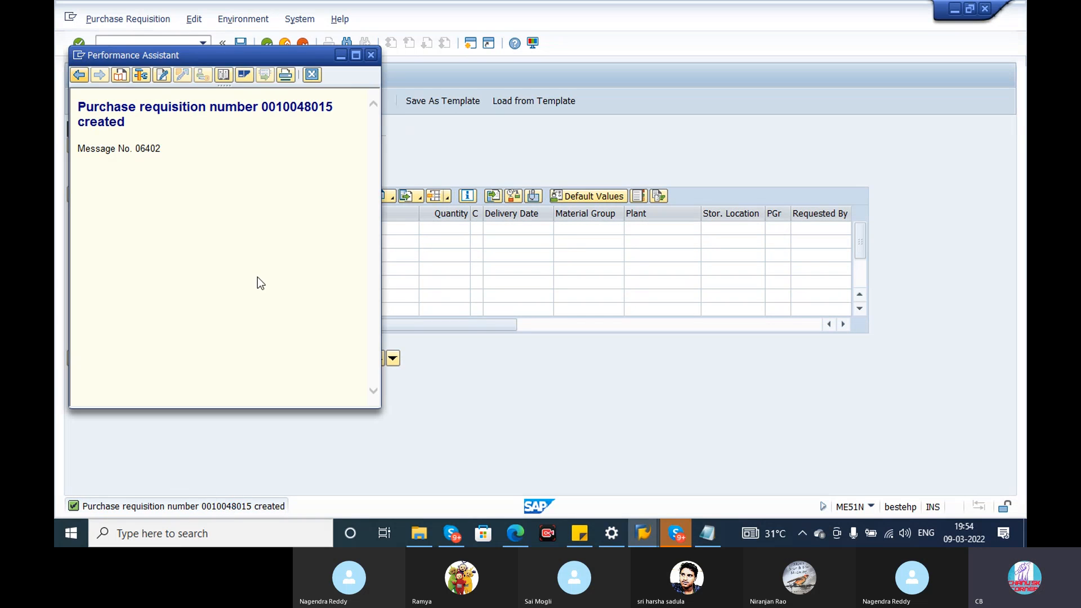
triple_click(283, 105)
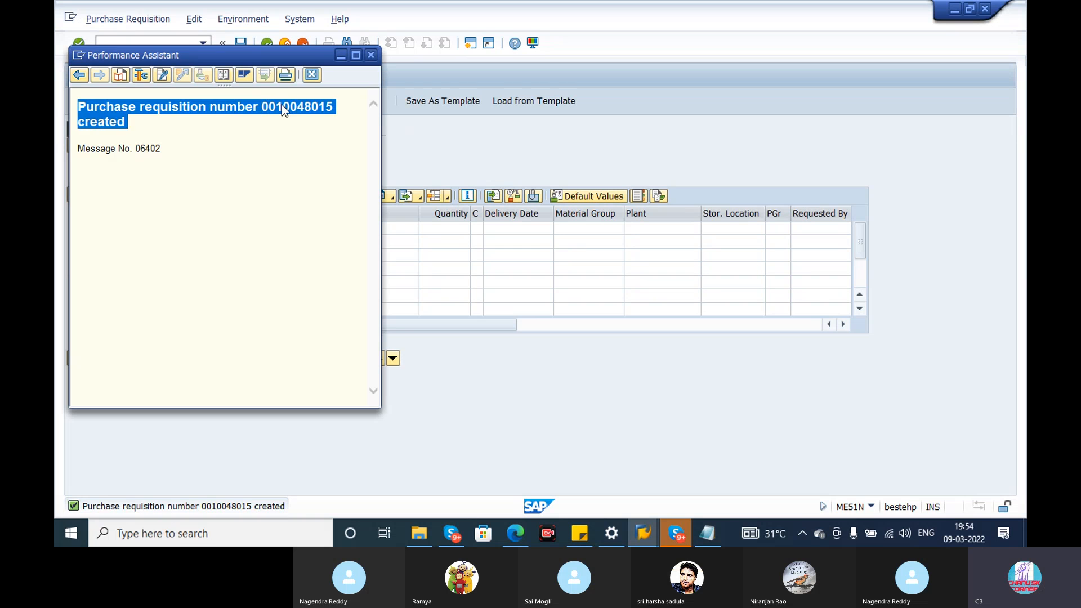
double_click(282, 105)
key(ctrl+c)
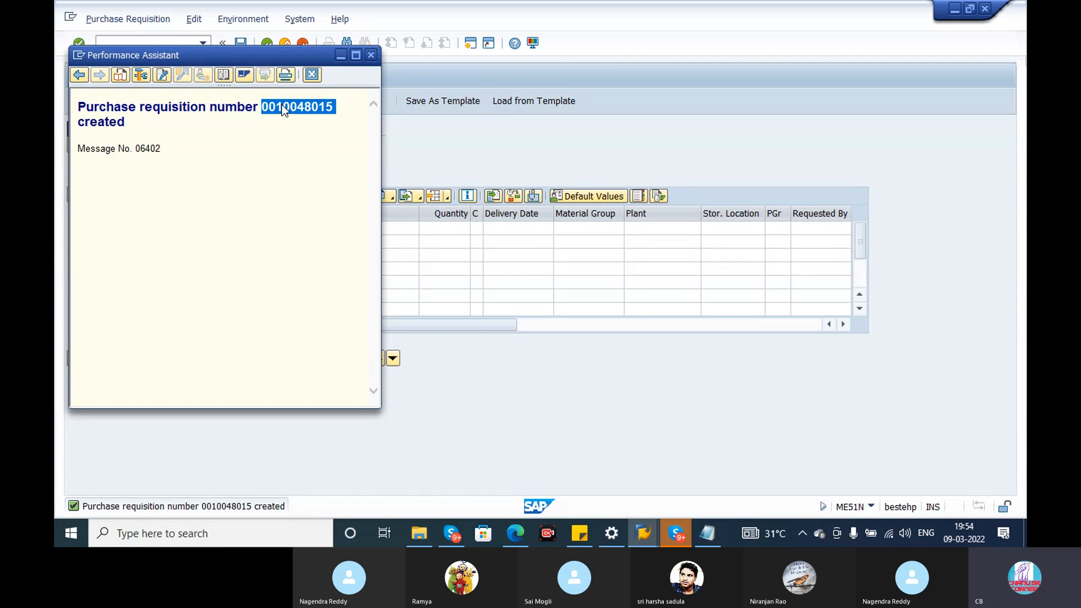
click(371, 55)
Open a new session and start creating a purchase order with transaction ME21N.
click(471, 43)
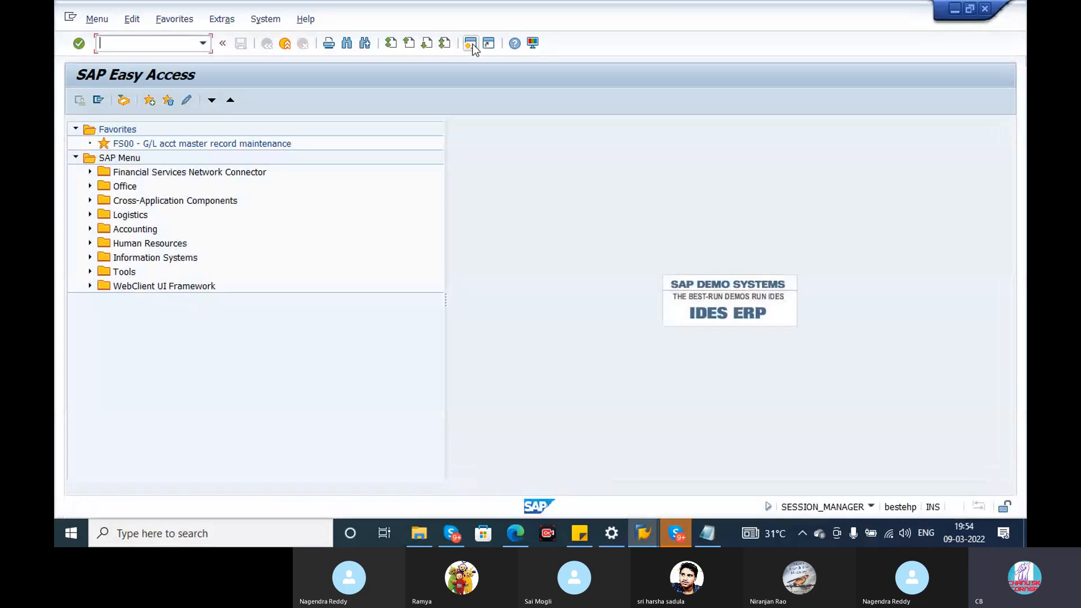
text(ME21n)
key(Return)
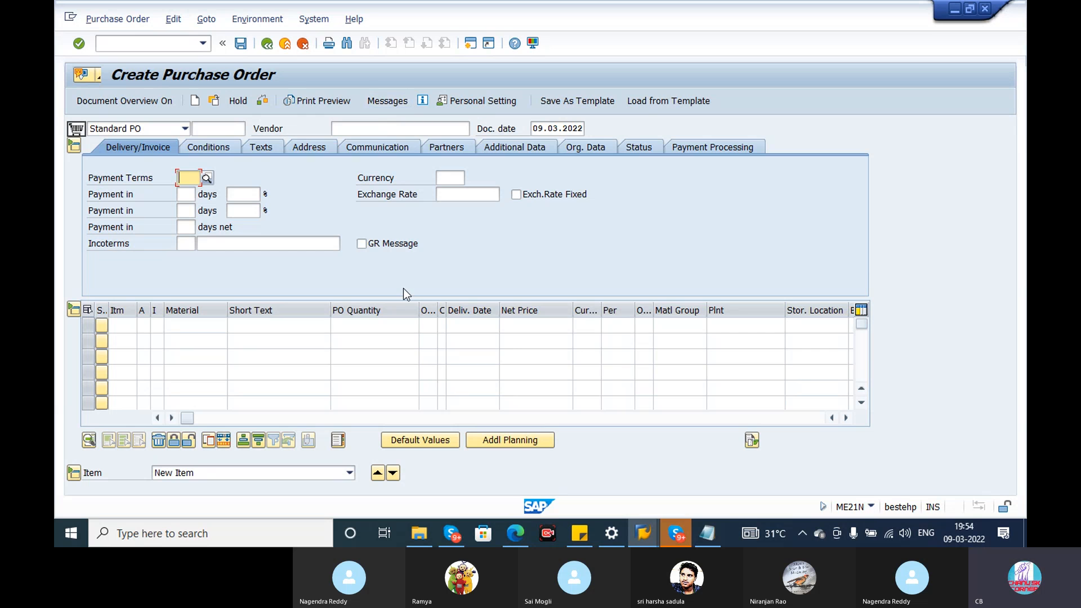
Paste the number of the newly created purchase requisition into the first item's purchase requisition field to adopt its data.
click(177, 330)
key(Tab)
key(Tab)
key(Tab)
key(Tab)
key(Tab)
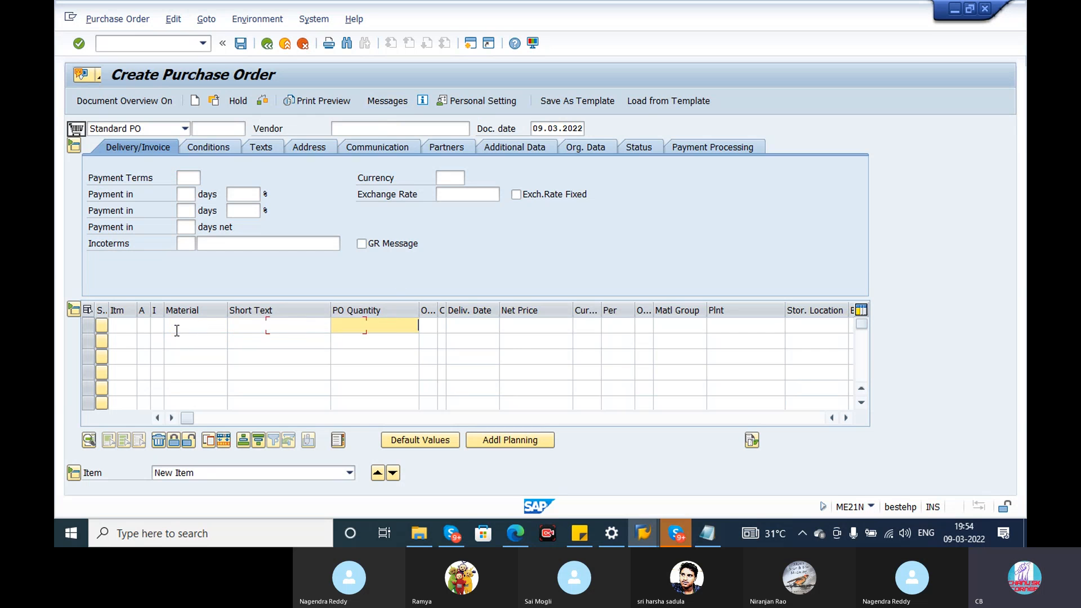
key(Tab)
key(Tab)
key(Tab)
key(Tab)
key(Tab)
key(Tab)
key(Tab)
key(Tab)
key(Tab)
key(Tab)
key(Tab)
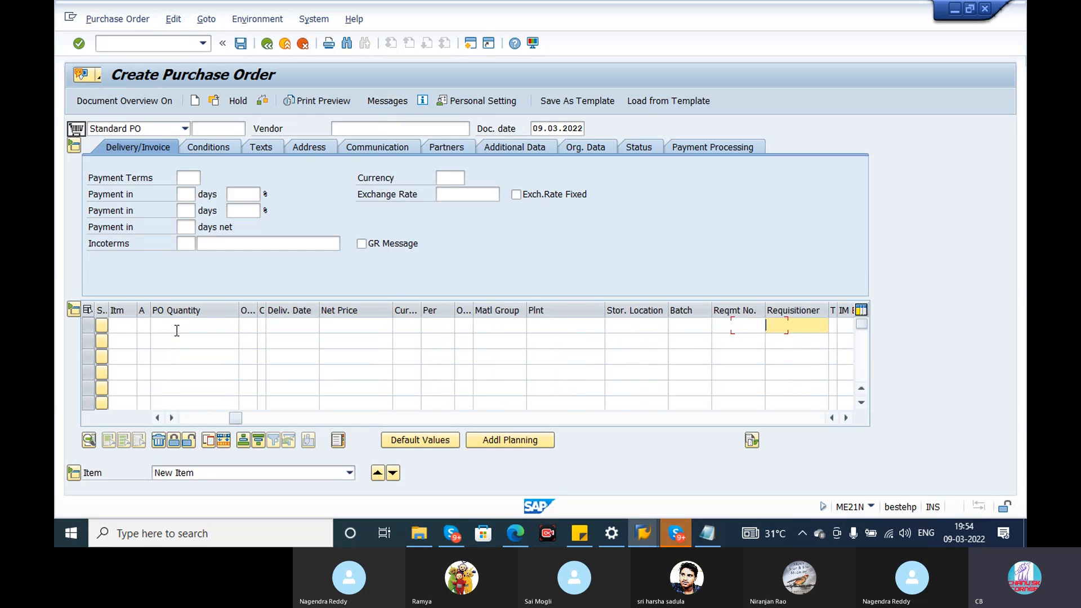
key(Tab)
key(Tab)
key(Tab)
key(Tab)
key(Tab)
key(Tab)
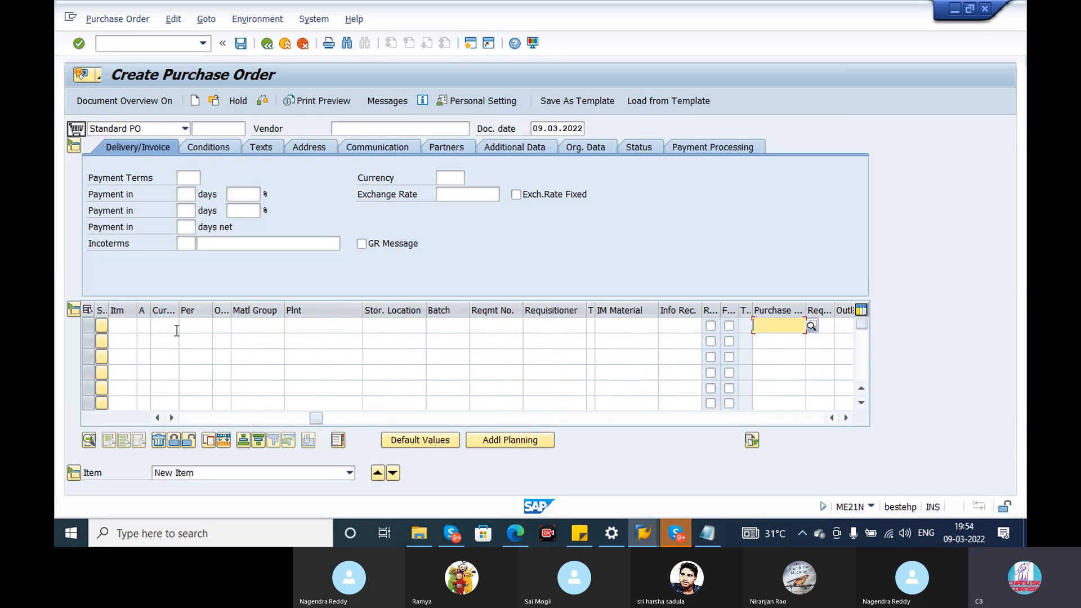
key(ctrl+v)
key(Return)
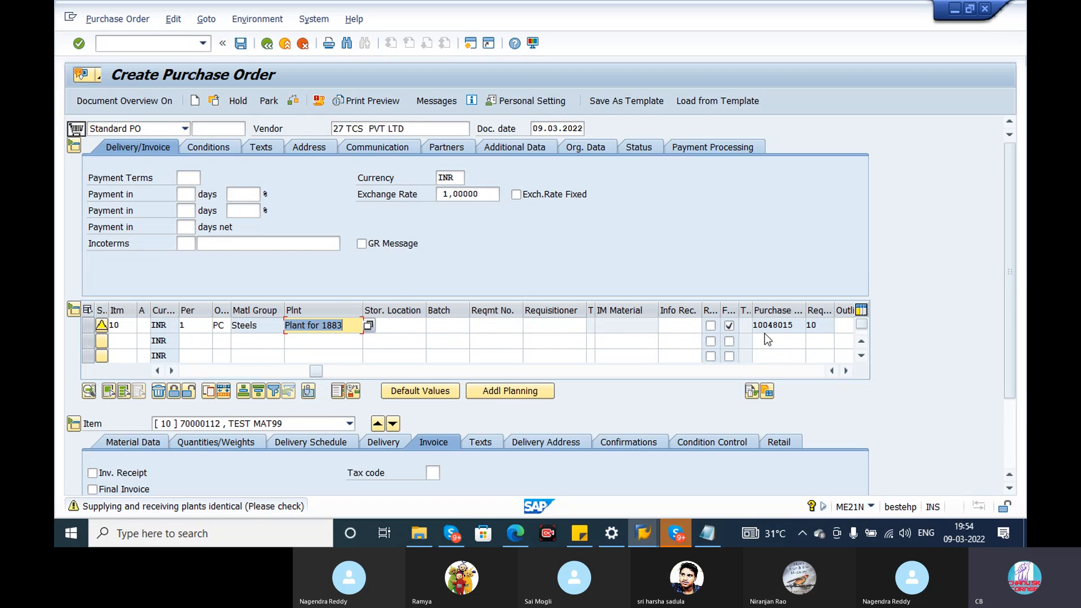
drag(791, 325, 743, 327)
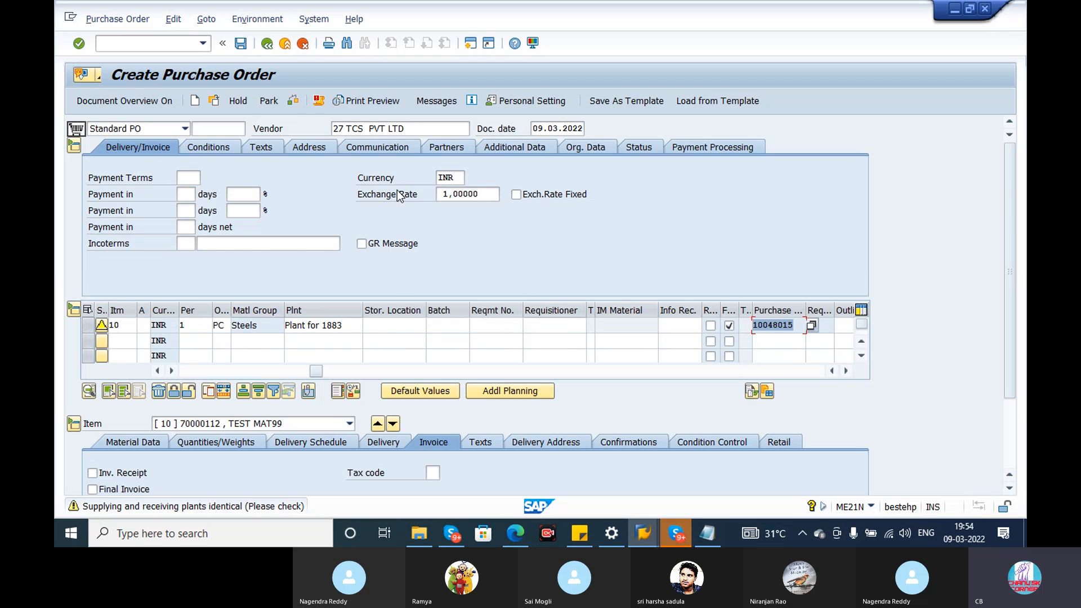
Review the purchase order header's organizational data and pricing conditions.
drag(1010, 363, 1009, 312)
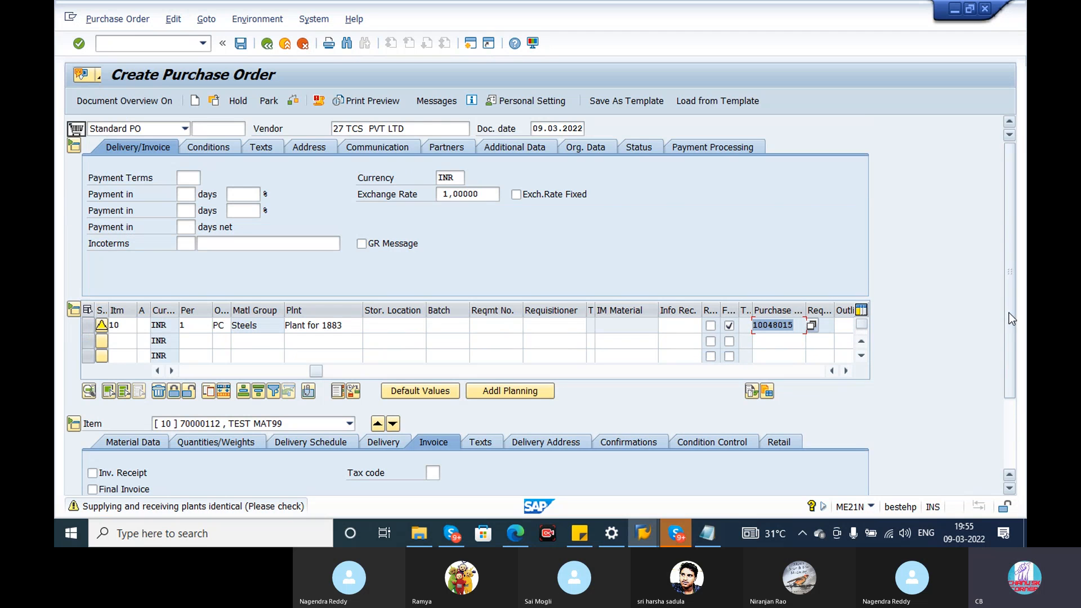
click(586, 147)
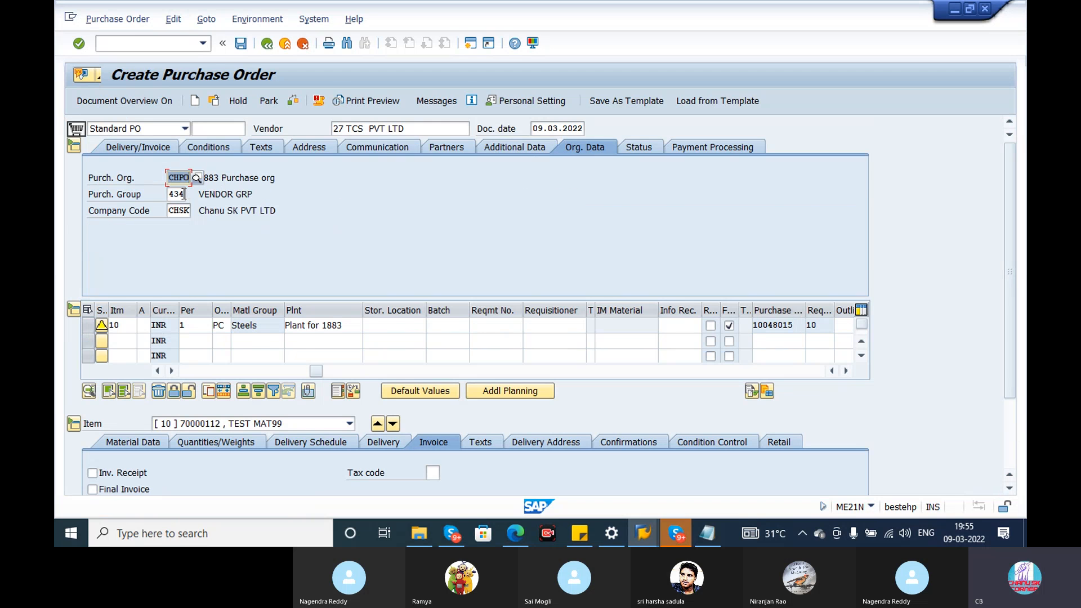
click(221, 150)
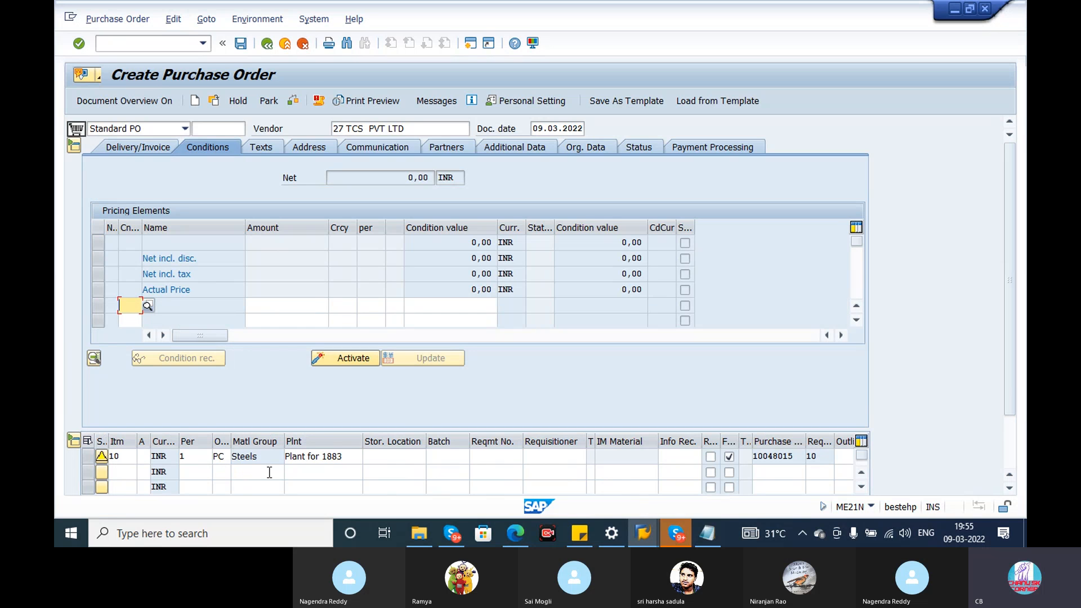
Look through item 10's overview columns, from storage location and batch to info record, RFQ, material and PO quantity.
click(398, 456)
key(Tab)
key(Tab)
key(Tab)
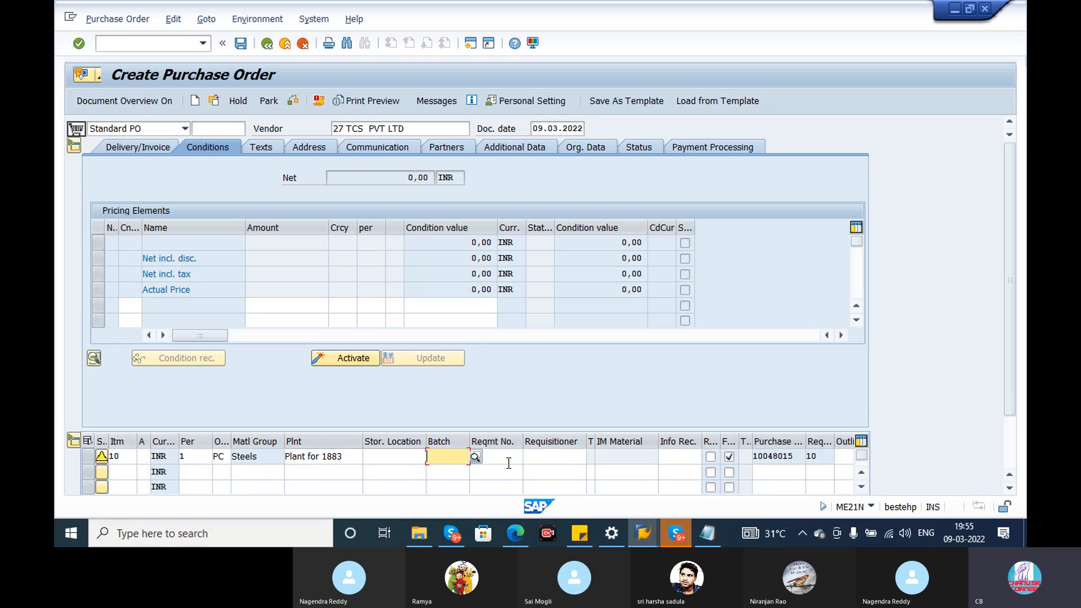
click(681, 455)
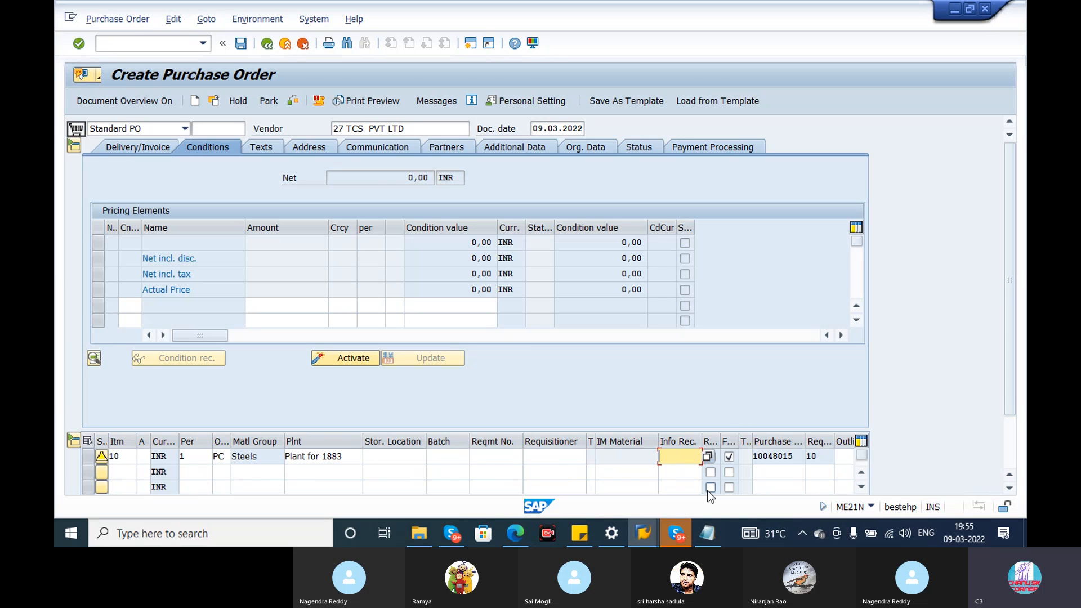
click(846, 455)
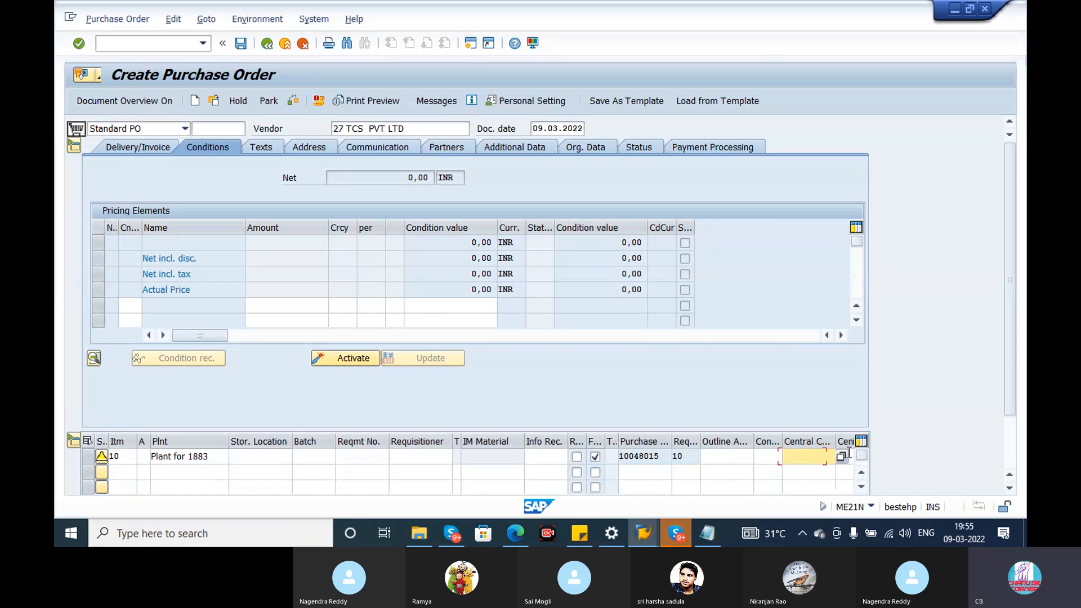
click(849, 454)
click(849, 455)
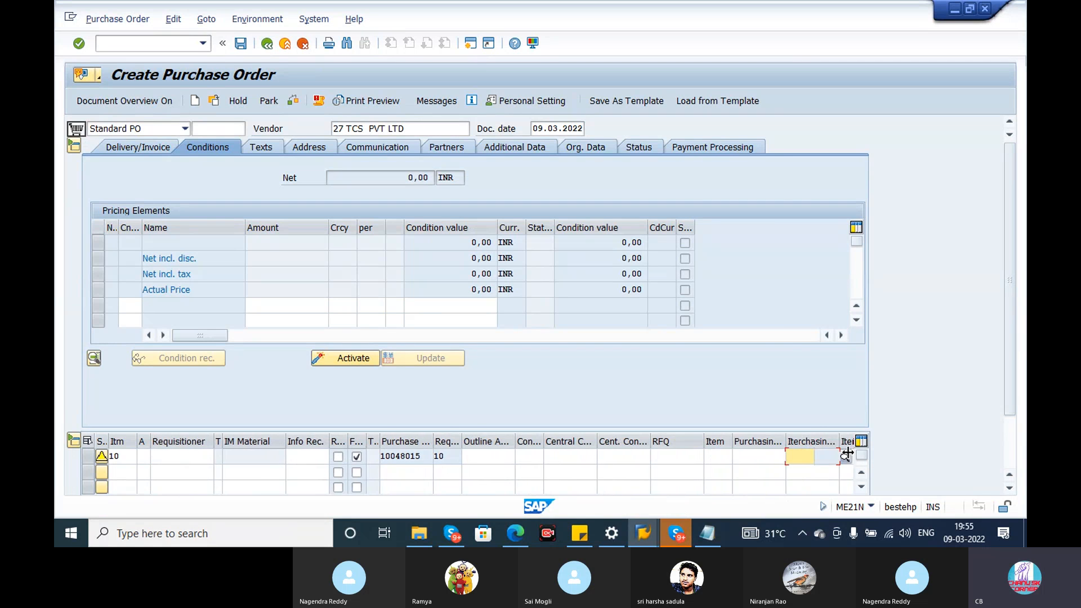
key(Tab)
key(Tab)
key(Tab)
key(Tab)
key(Tab)
key(Tab)
key(Tab)
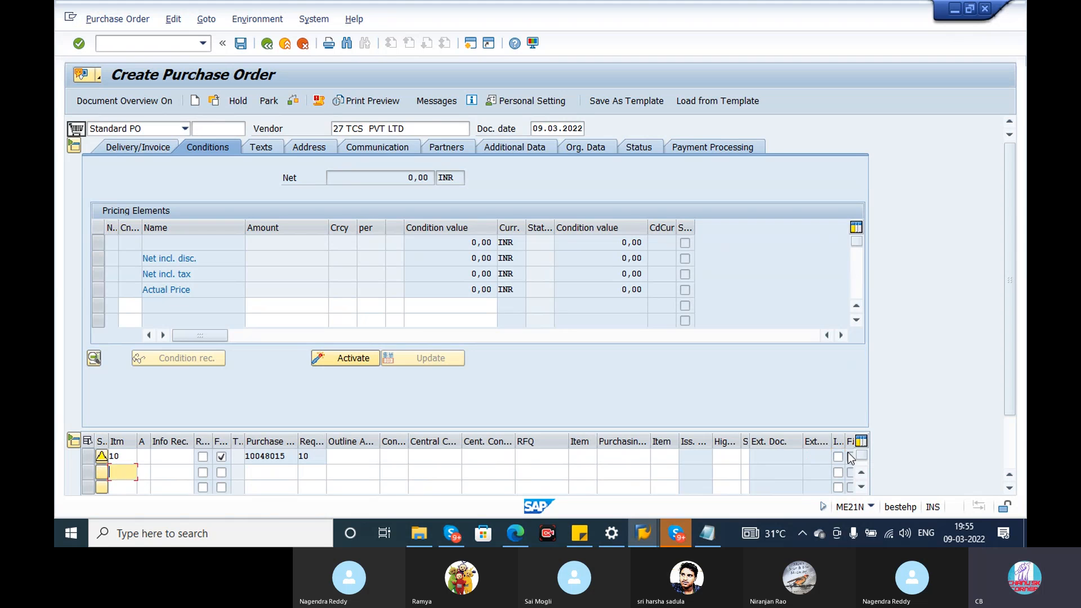
key(Tab)
key(Tab)
key(Tab)
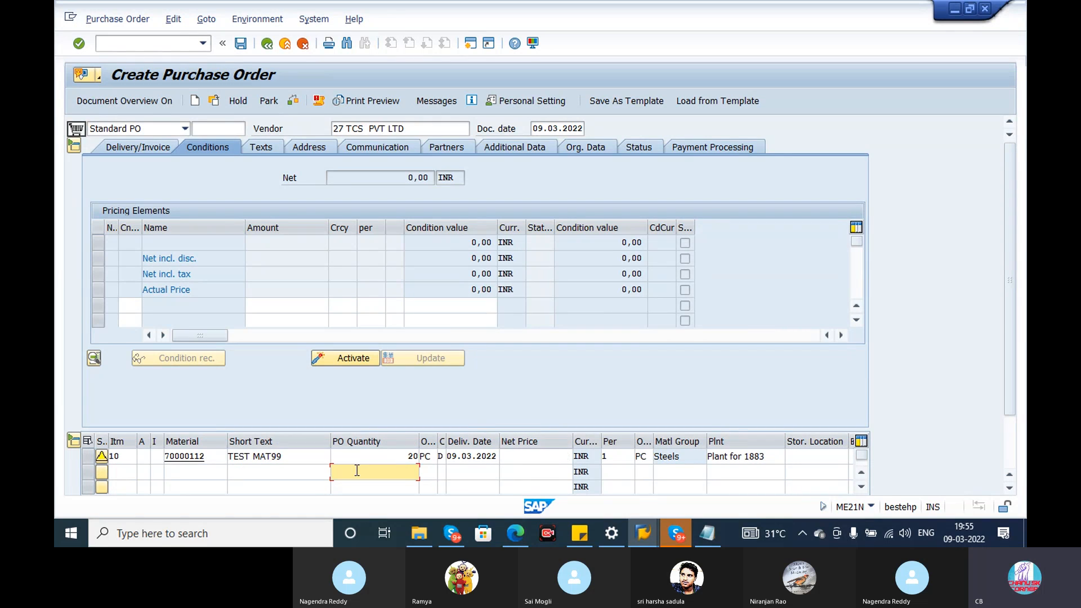
click(401, 468)
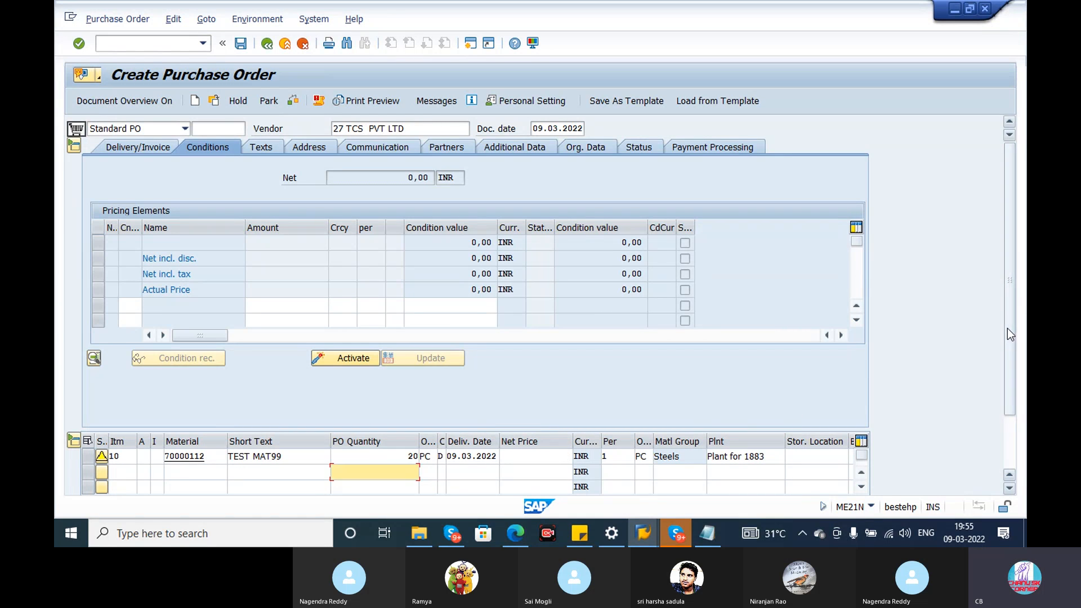
Expand item 10's details and mark the invoice receipt and final invoice options in its invoice data.
drag(1007, 199, 1006, 366)
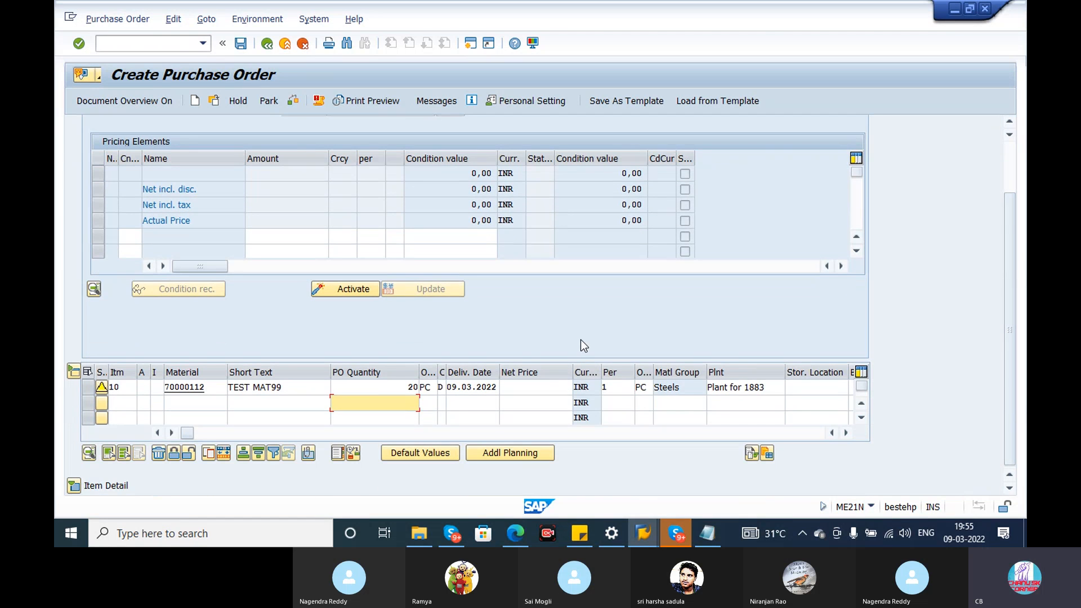
click(74, 485)
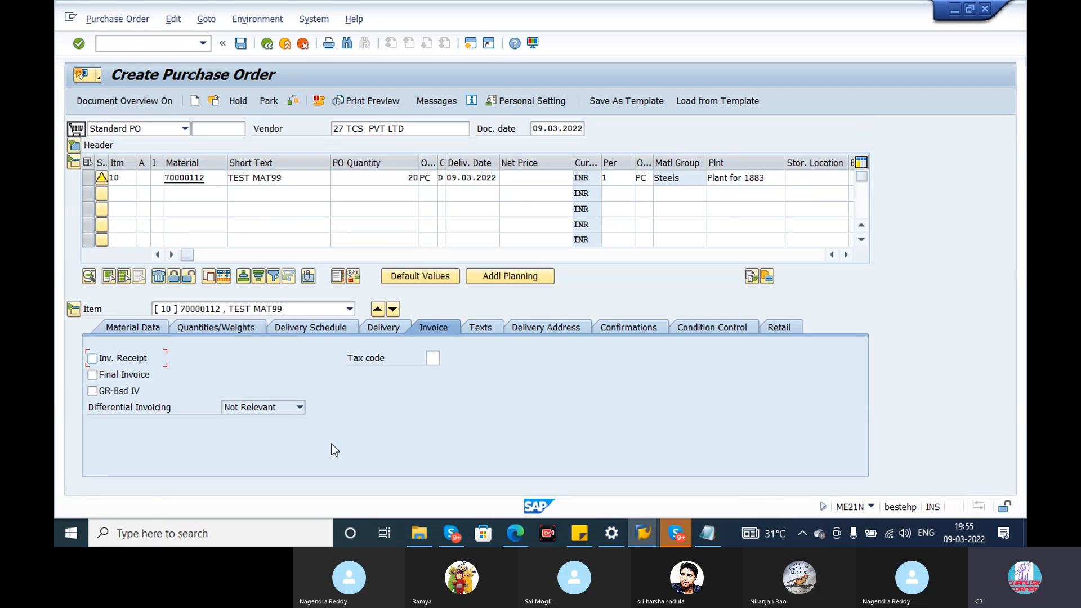
click(92, 358)
click(129, 376)
click(123, 396)
Try to set the PBXX gross price in item 10's conditions to 10000 INR.
click(233, 328)
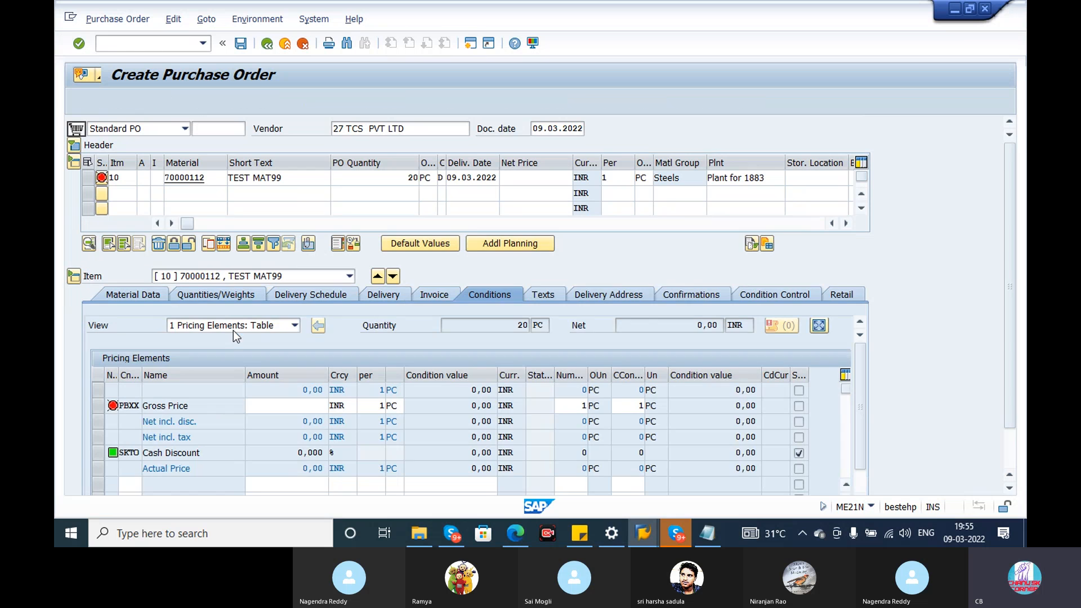
click(292, 406)
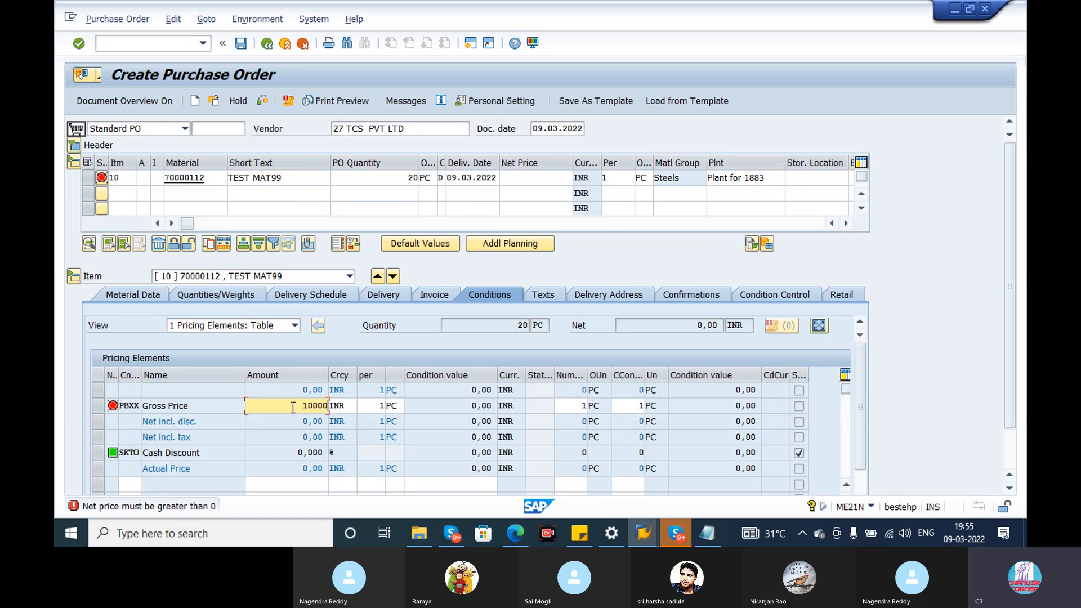
key(Return)
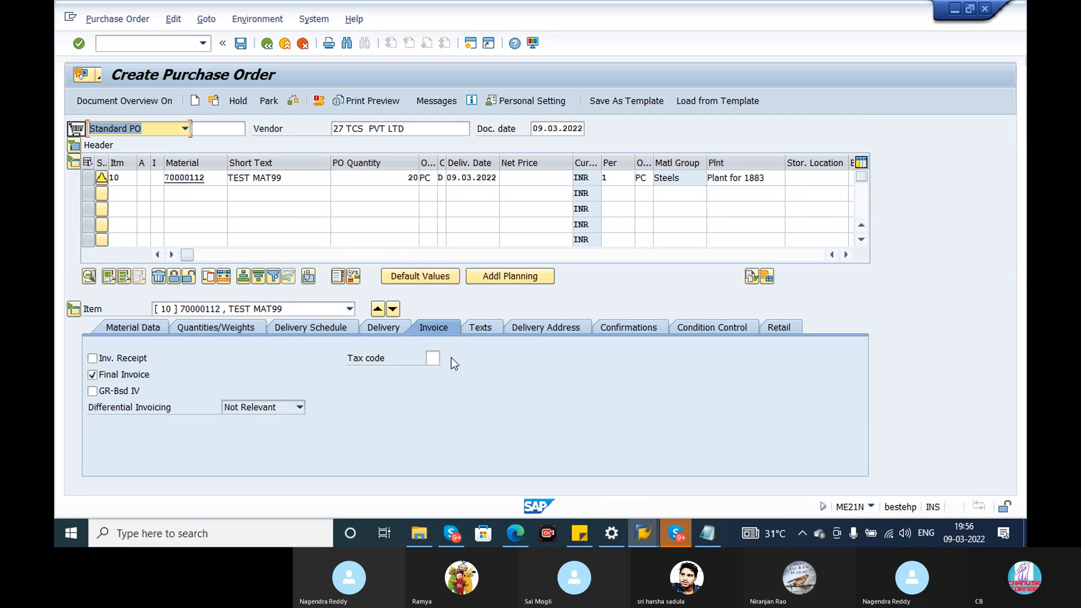
Try to enter a net price of 20000 INR for item 10.
click(526, 176)
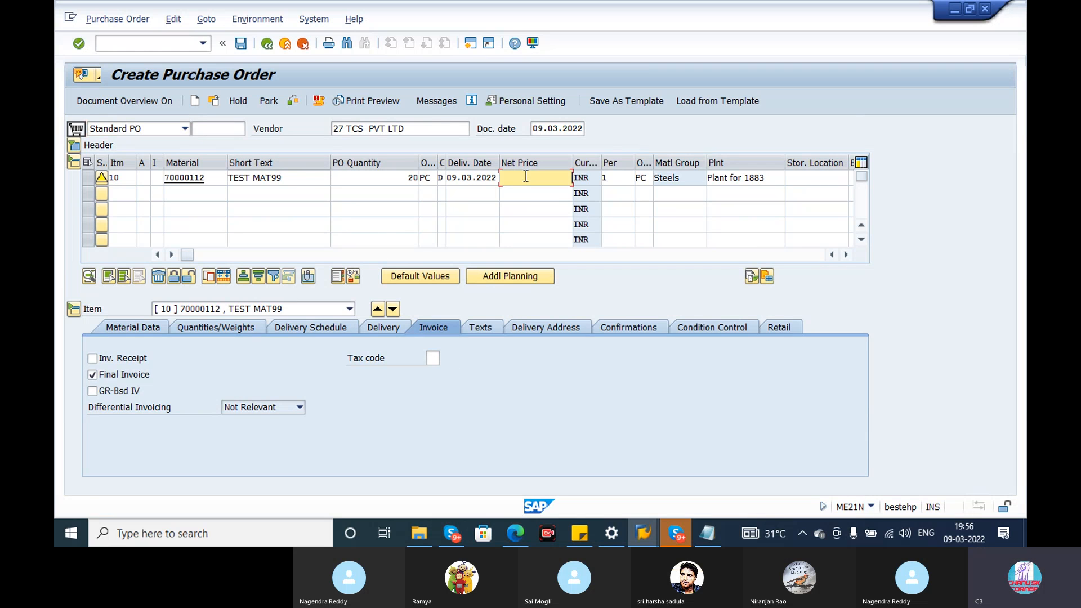
text(20000)
key(Return)
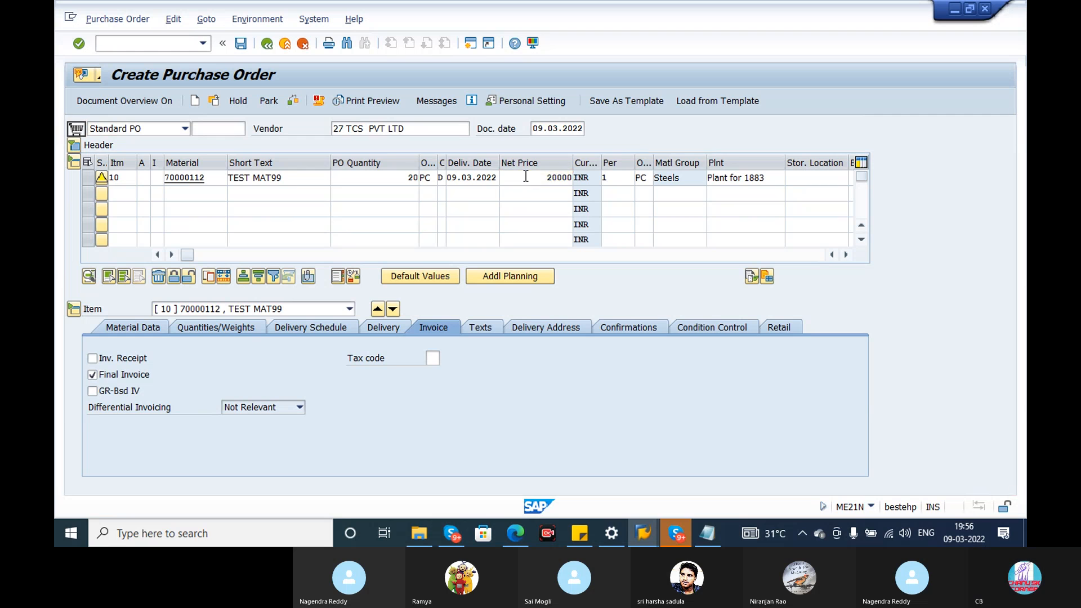
Review item 10's quantities and weights, delivery schedule, delivery, invoice, texts and delivery address data.
click(214, 330)
click(331, 328)
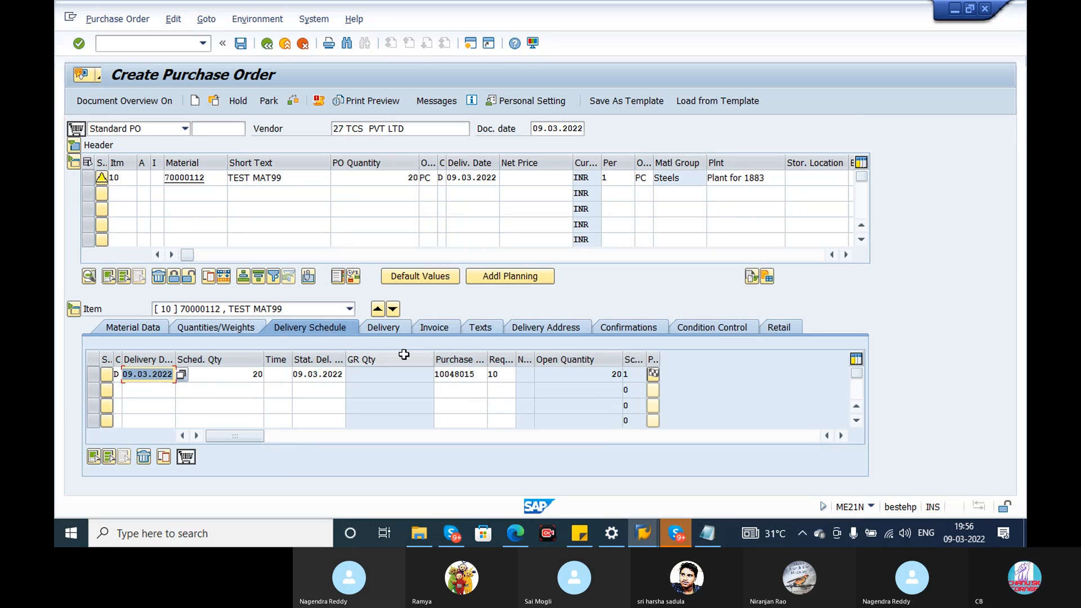
click(425, 332)
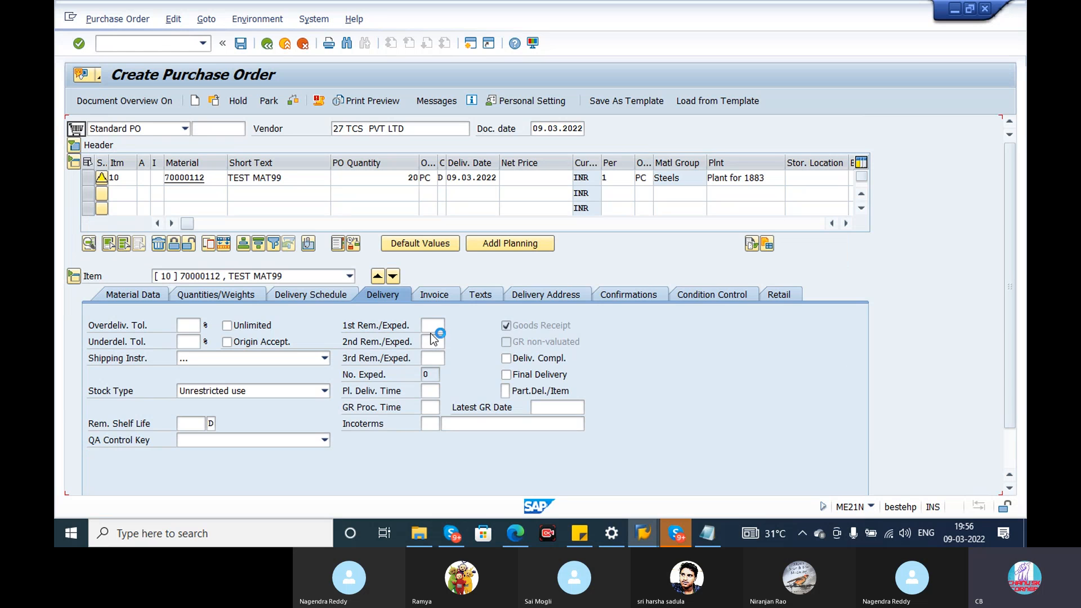
click(429, 298)
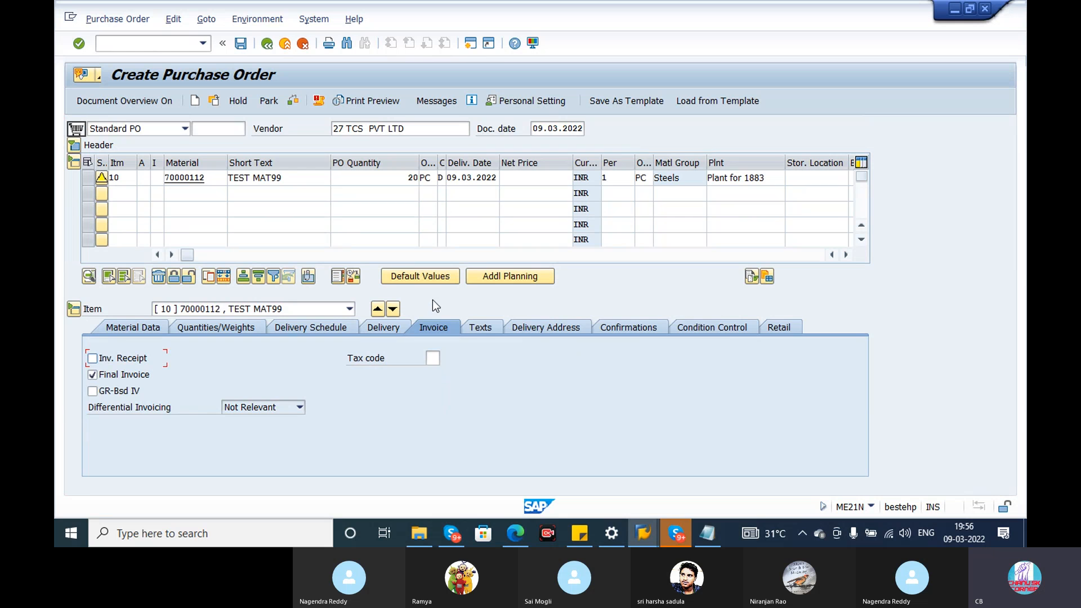
click(481, 328)
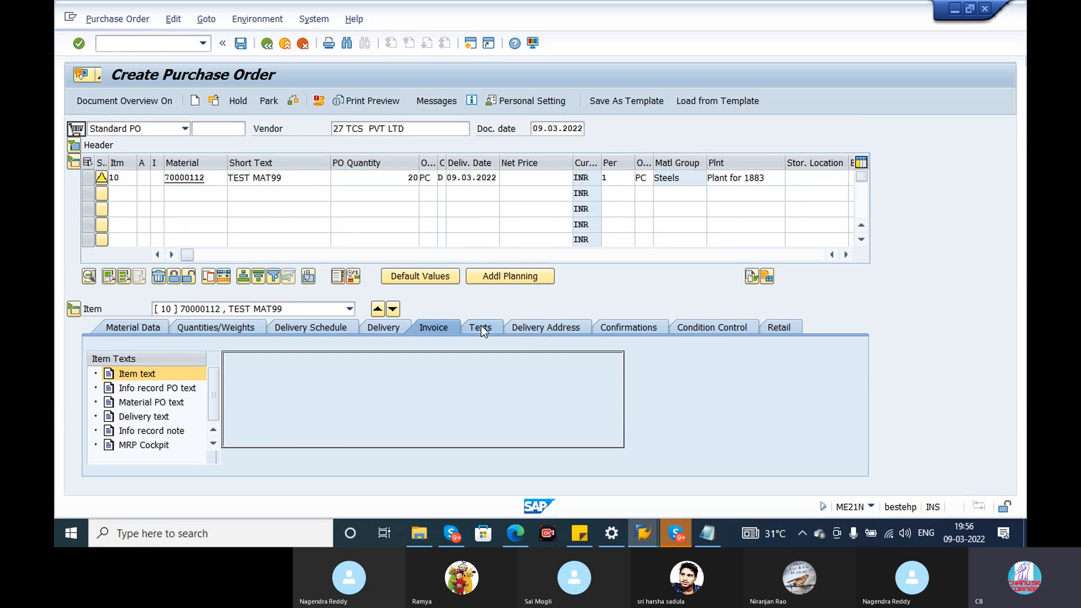
click(531, 330)
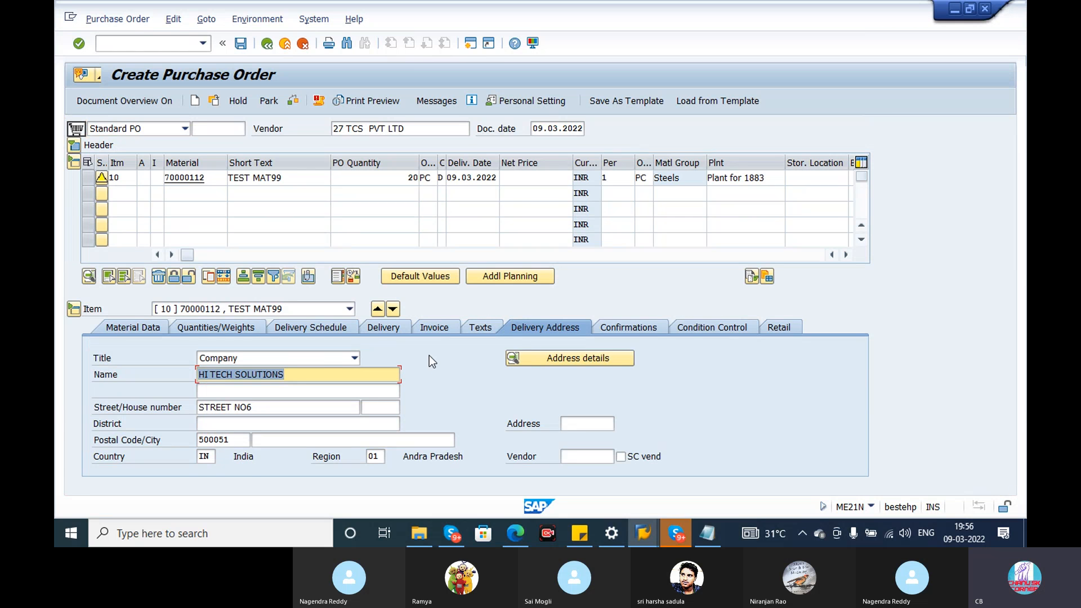
Expand the header and try to fill item 10's net price with the previously used value 1000.
click(74, 145)
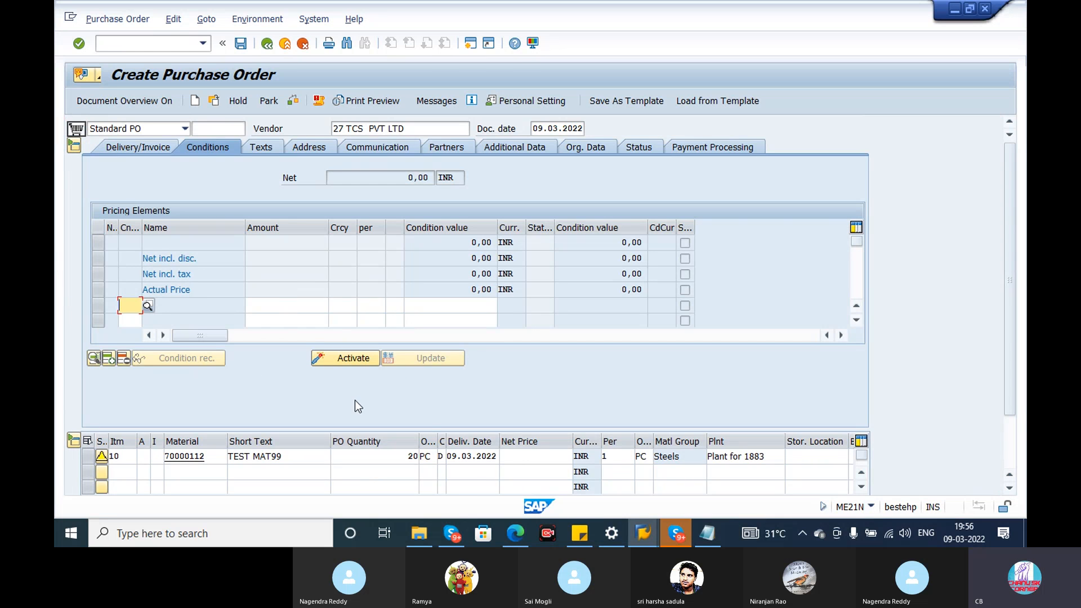
click(546, 461)
click(546, 460)
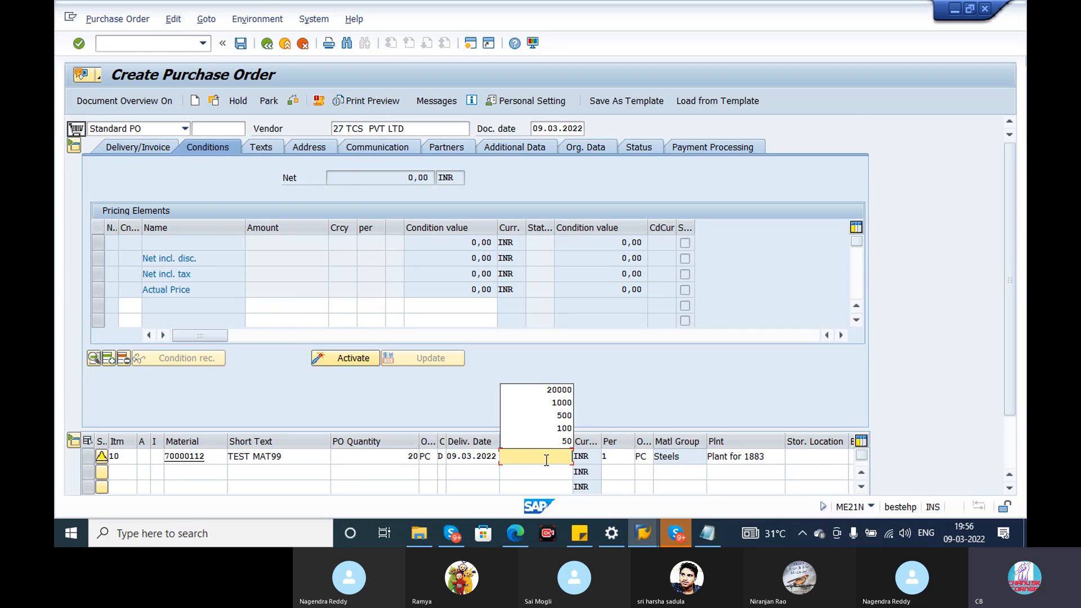
click(553, 403)
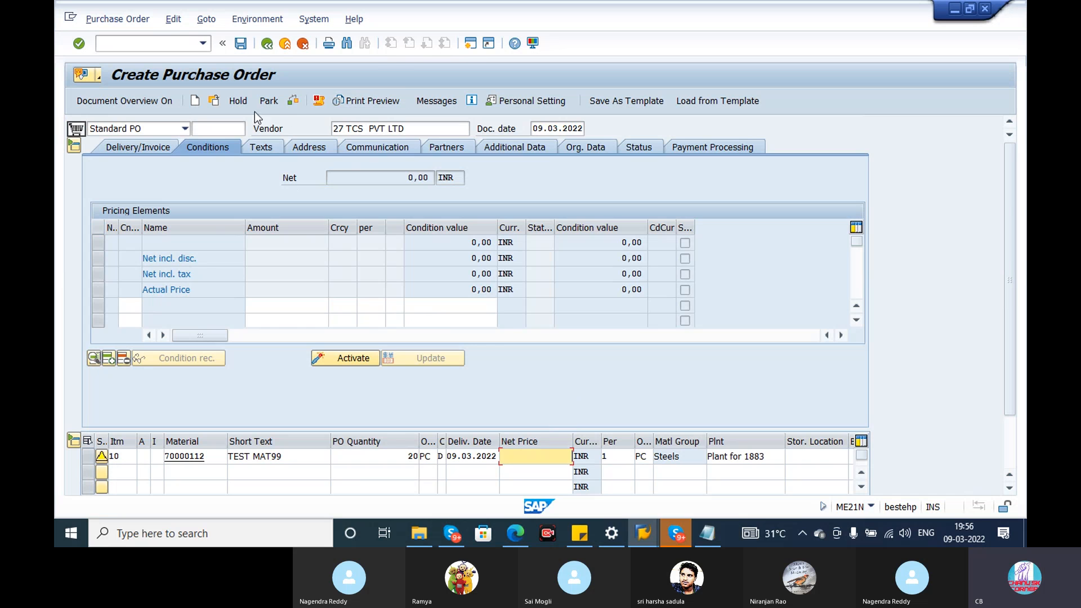
Check and save the purchase order, and select its number in the details of the creation message.
click(296, 100)
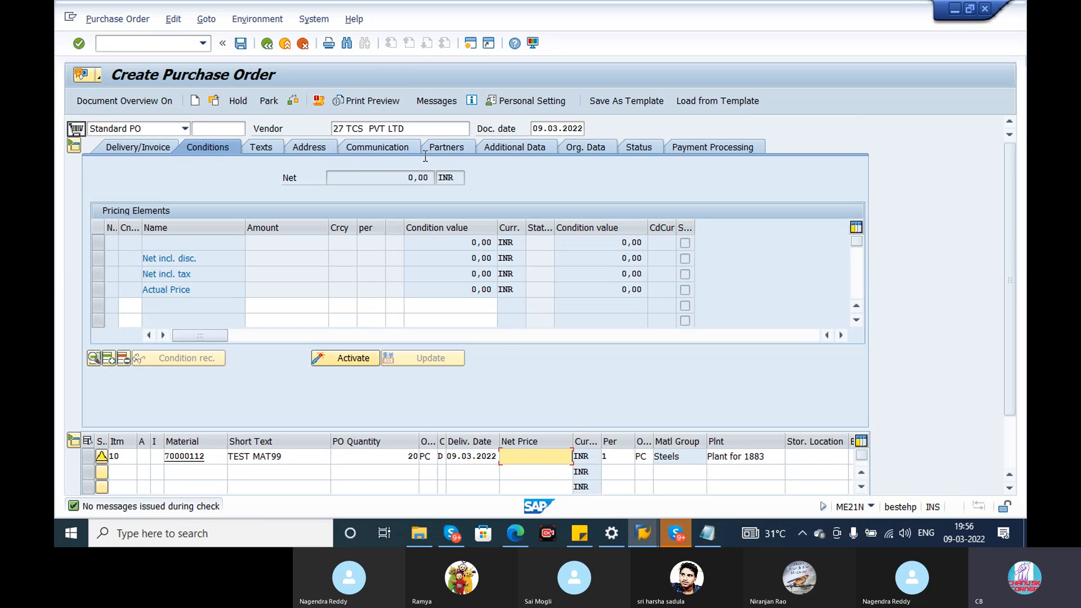
click(241, 44)
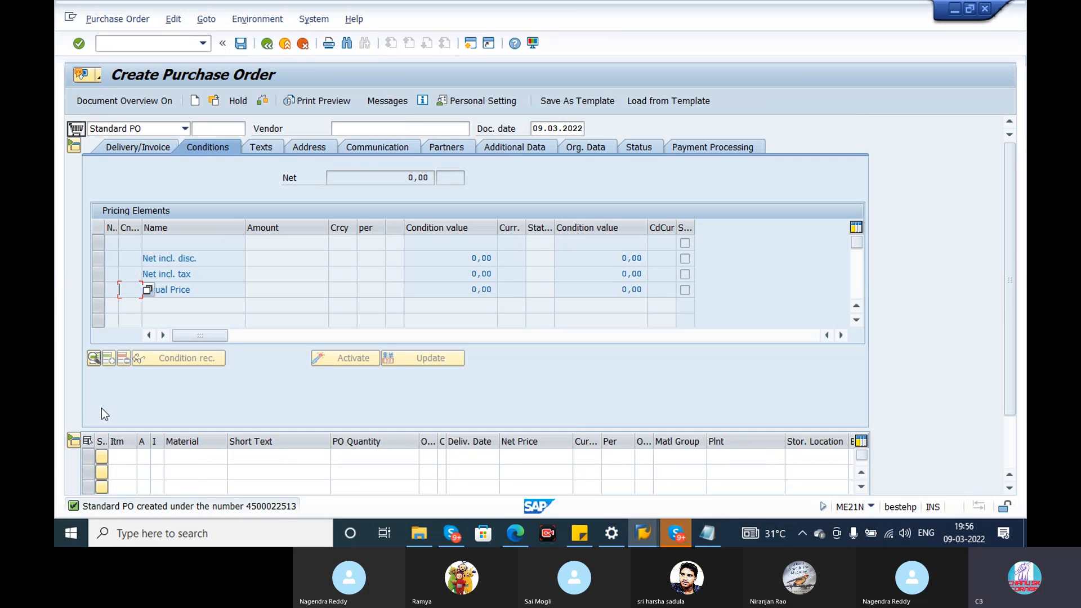
double_click(273, 508)
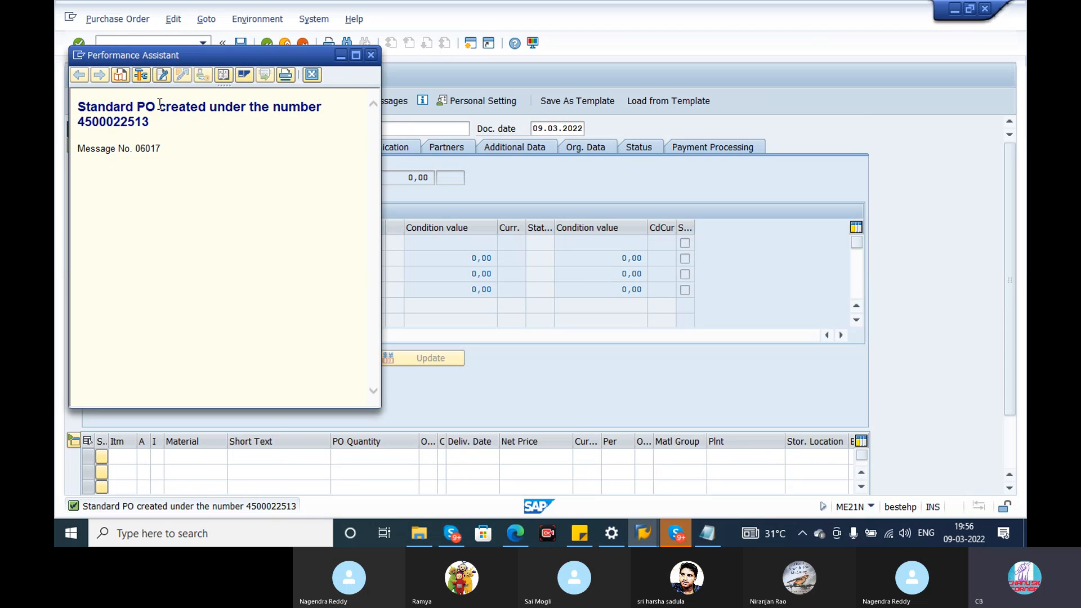
drag(161, 111, 73, 90)
drag(155, 125, 79, 122)
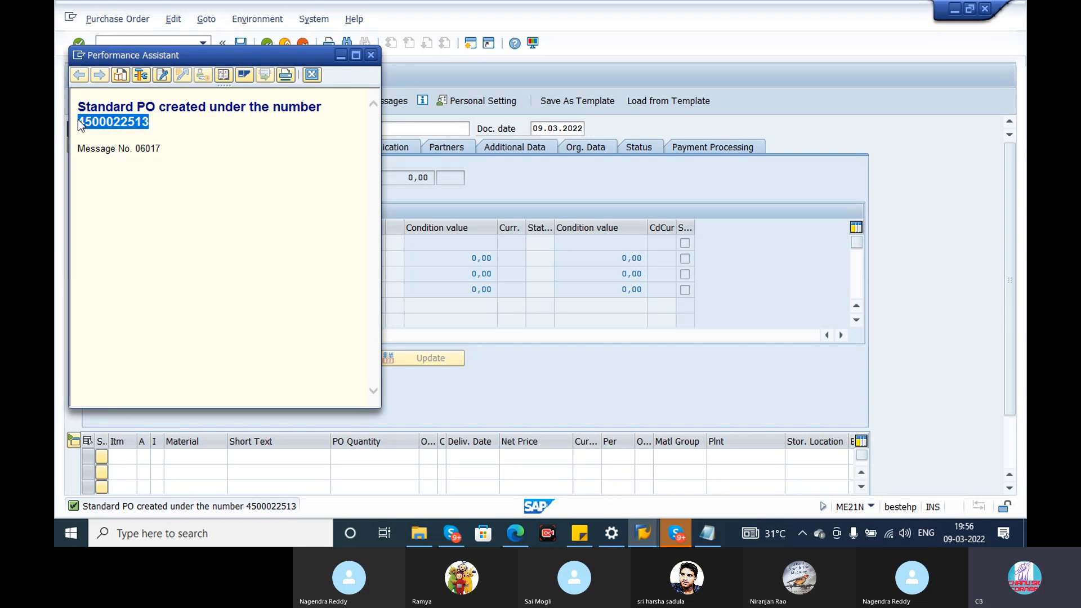
Close the message details, leave purchase order creation, and switch to the SAP session showing Create Purchase Requisition.
click(369, 56)
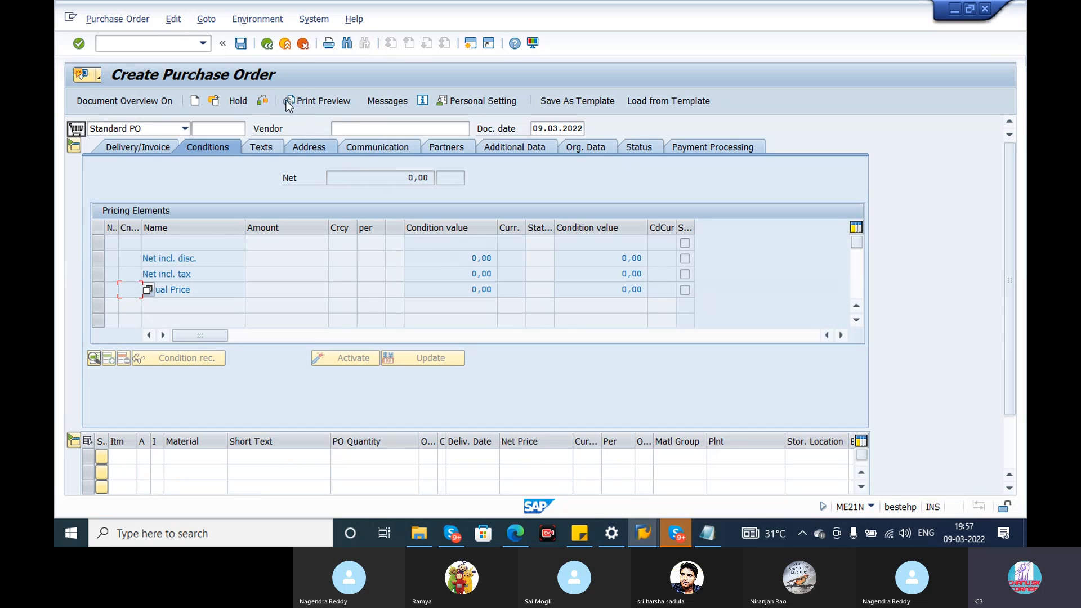
click(265, 48)
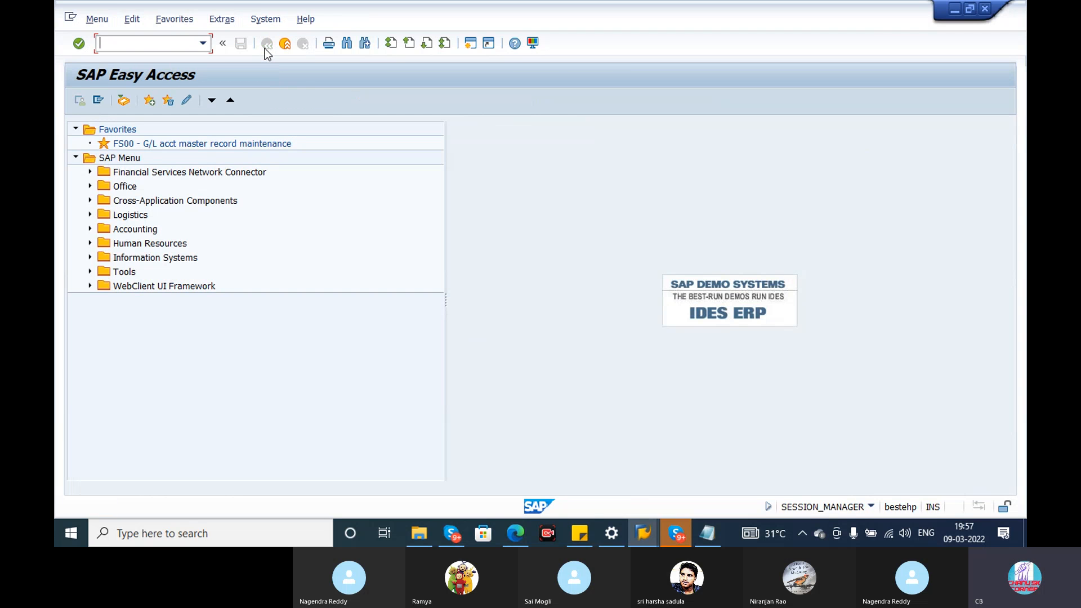
key(alt+Tab)
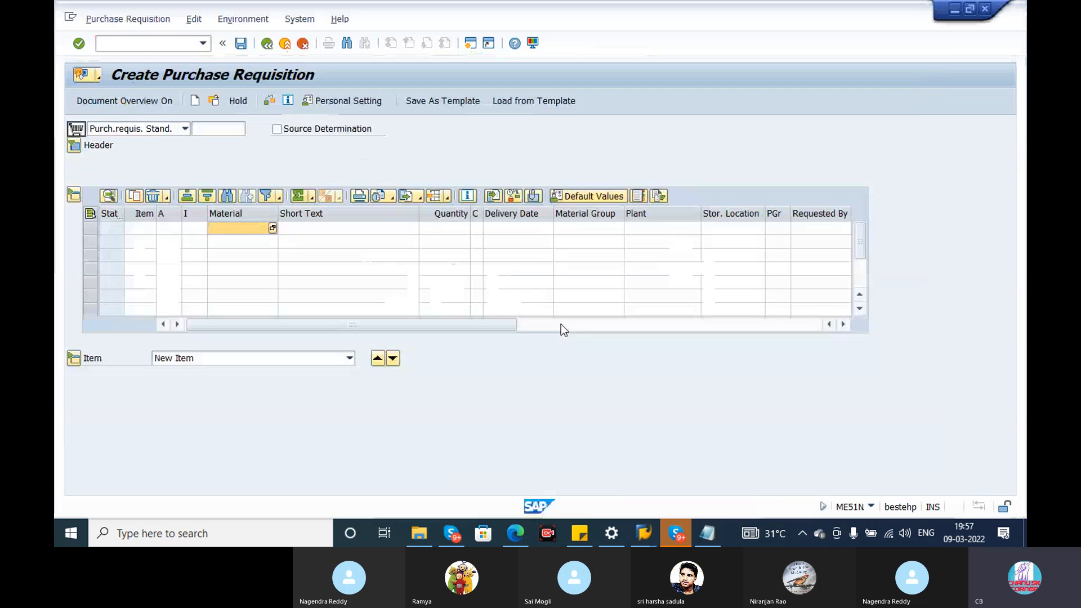
Switch to the P2P eBook PDF in Edge and review the risk stages, Procure-to-Pay process diagram and page 15's list of four documents.
click(673, 537)
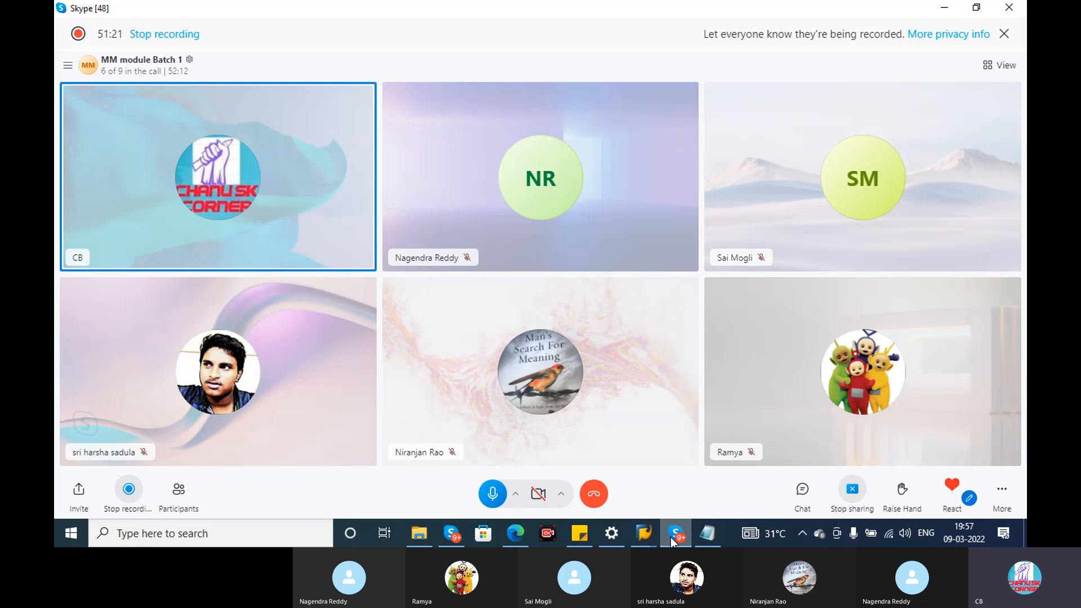
click(521, 527)
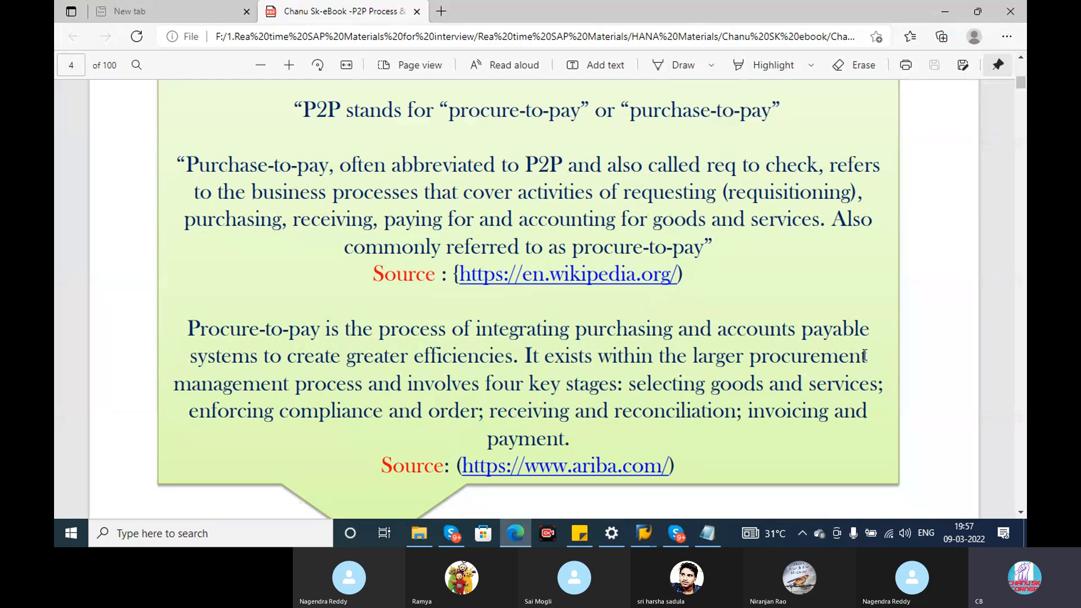
drag(1022, 82, 1021, 95)
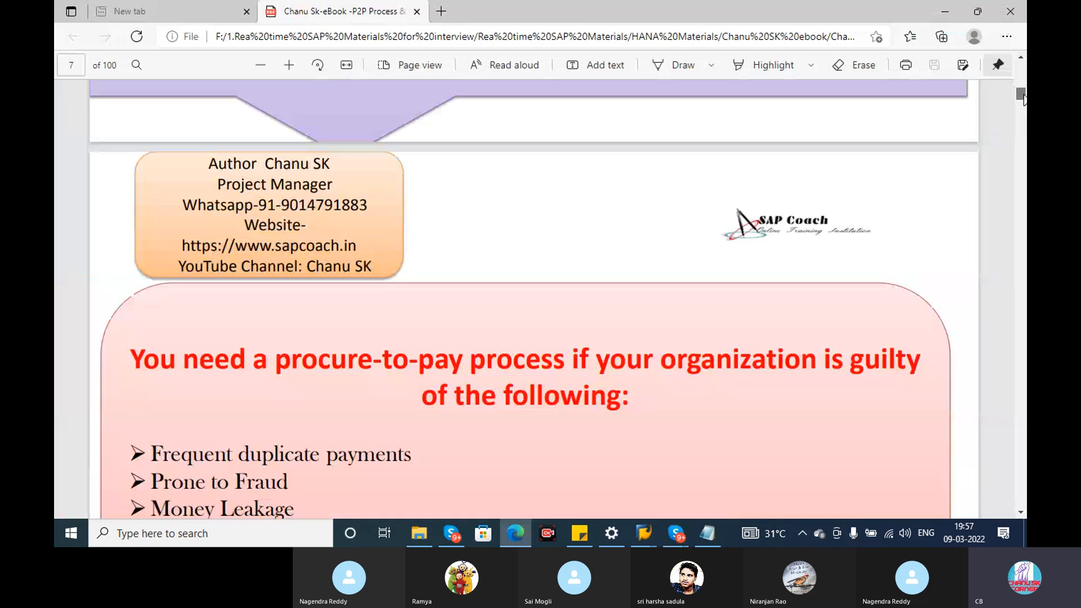
scroll(654, 319, down, 1)
scroll(654, 319, down, 15)
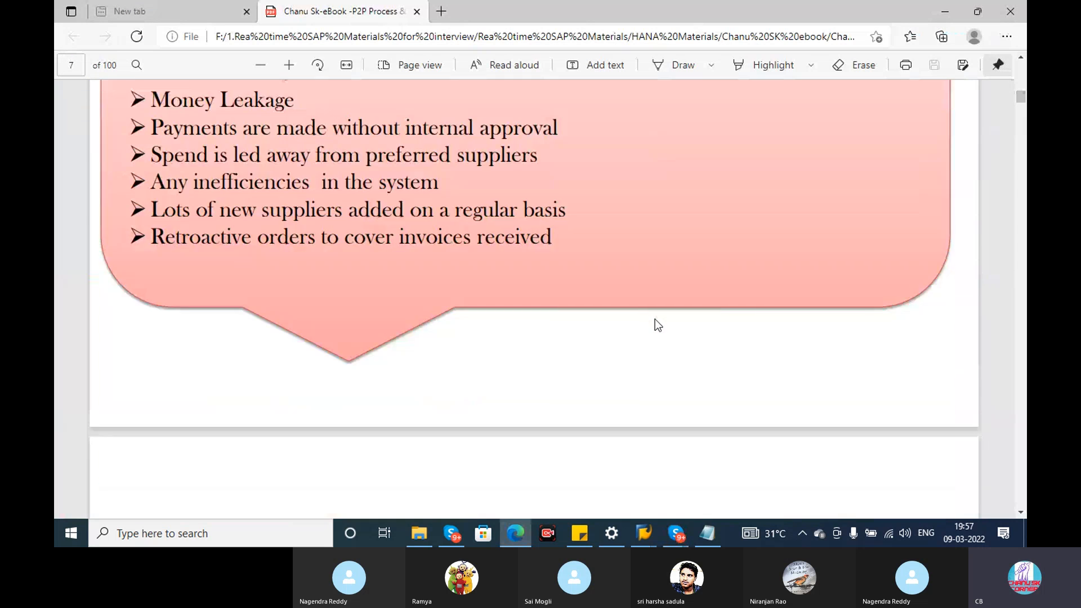
scroll(655, 320, down, 10)
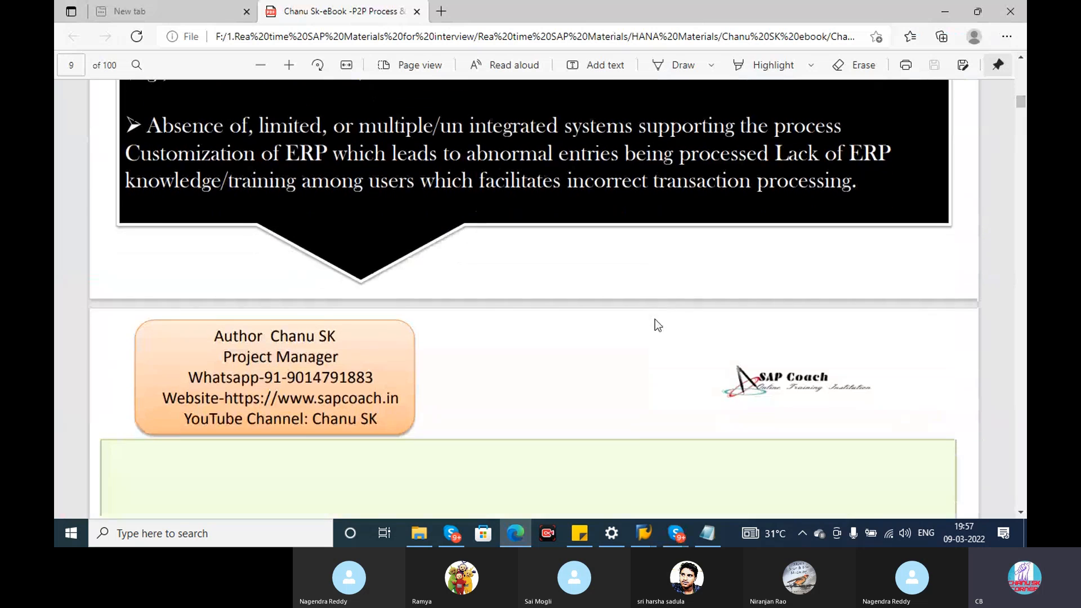
scroll(658, 325, up, 5)
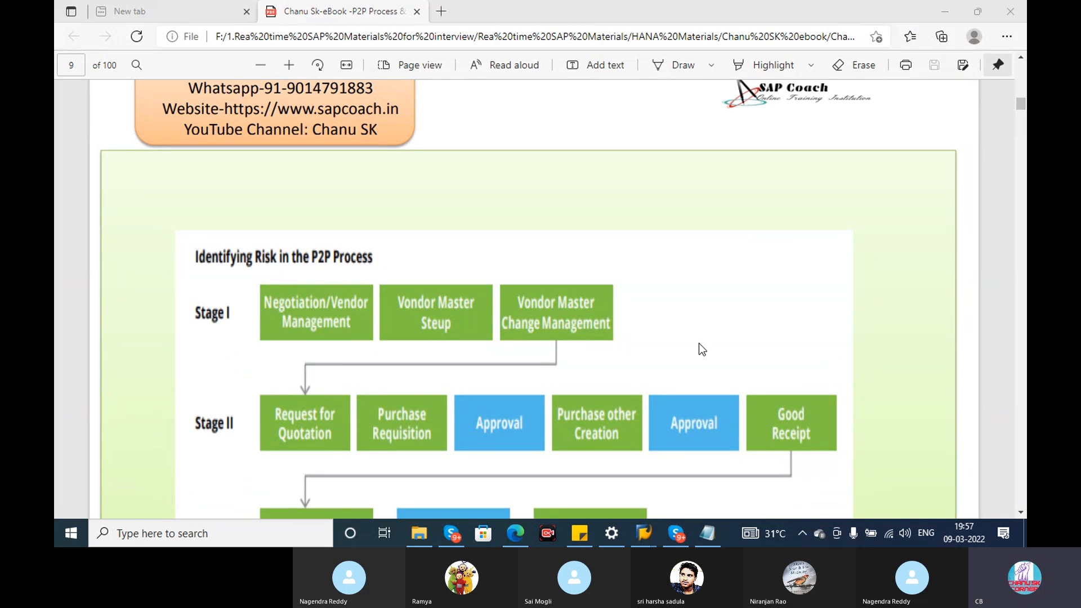
drag(1021, 108, 1023, 119)
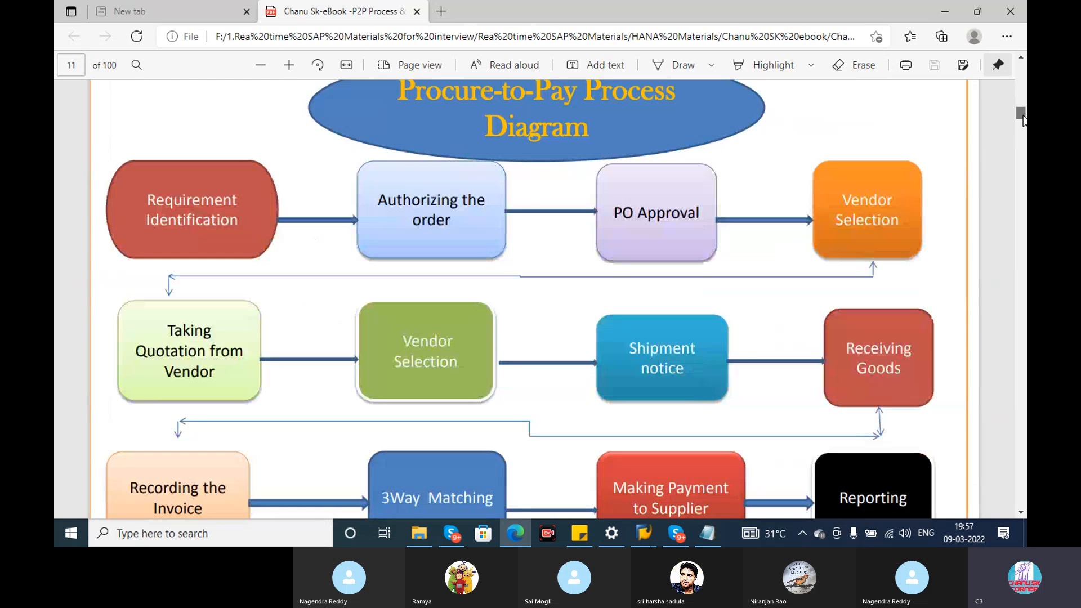
drag(1023, 119, 1023, 134)
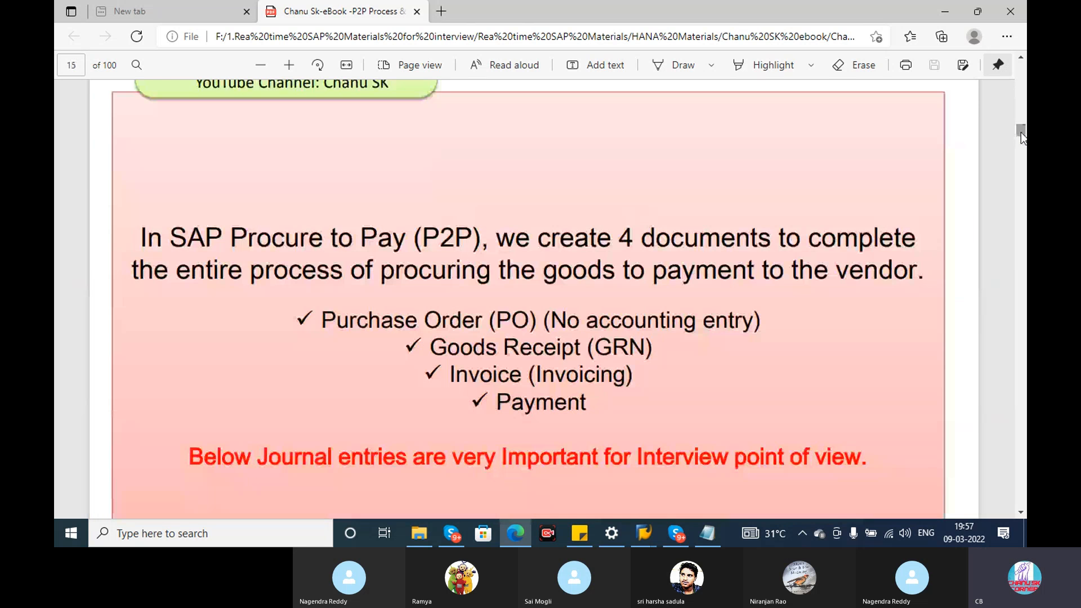
Switch to the Skype call, look at the meeting chat and close it again.
key(alt+Tab)
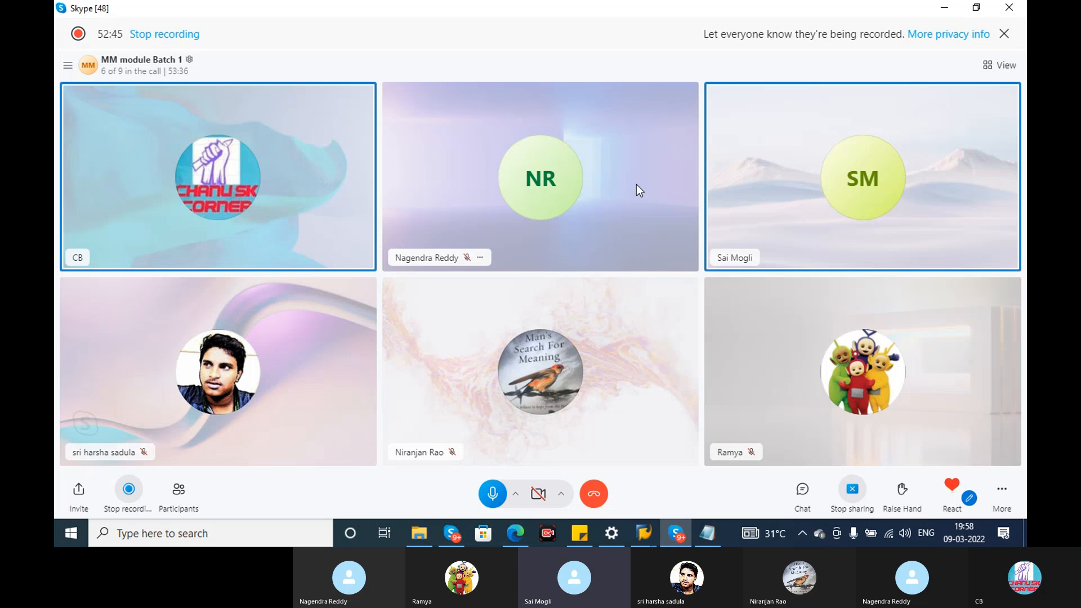
click(802, 487)
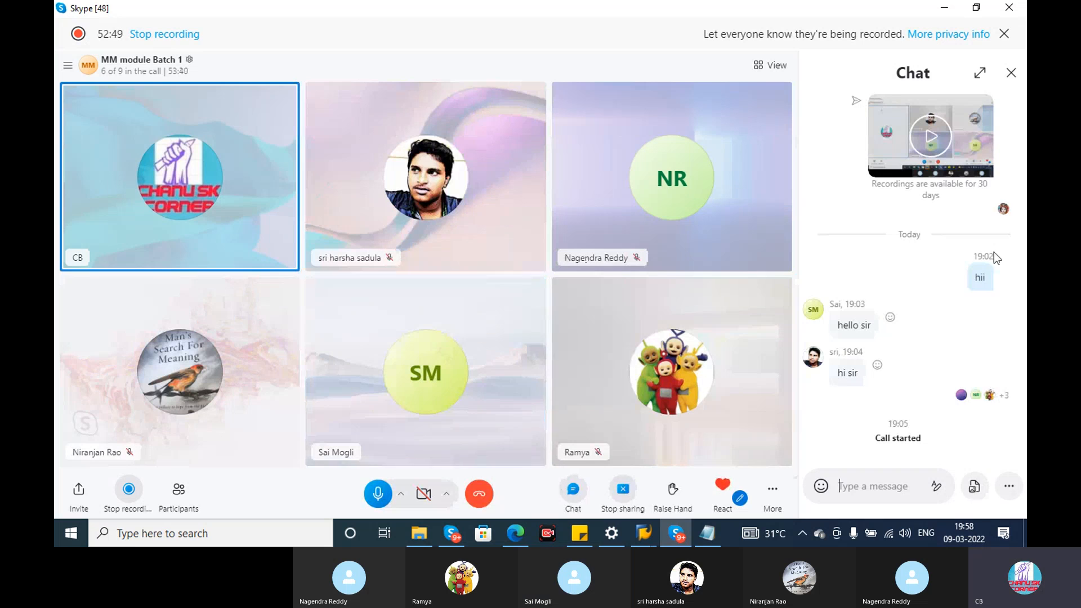
click(1011, 73)
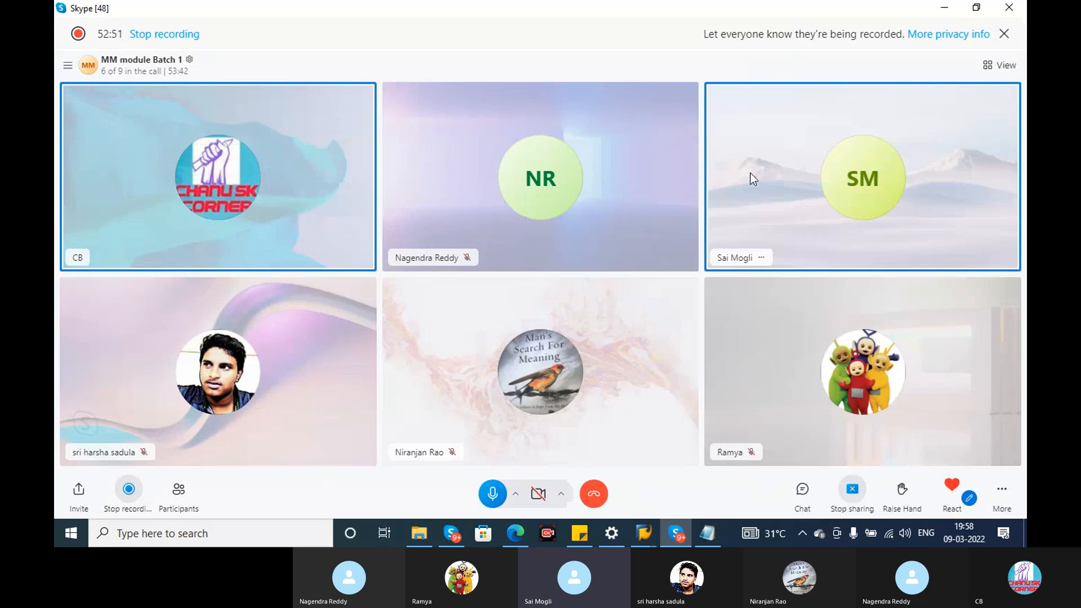